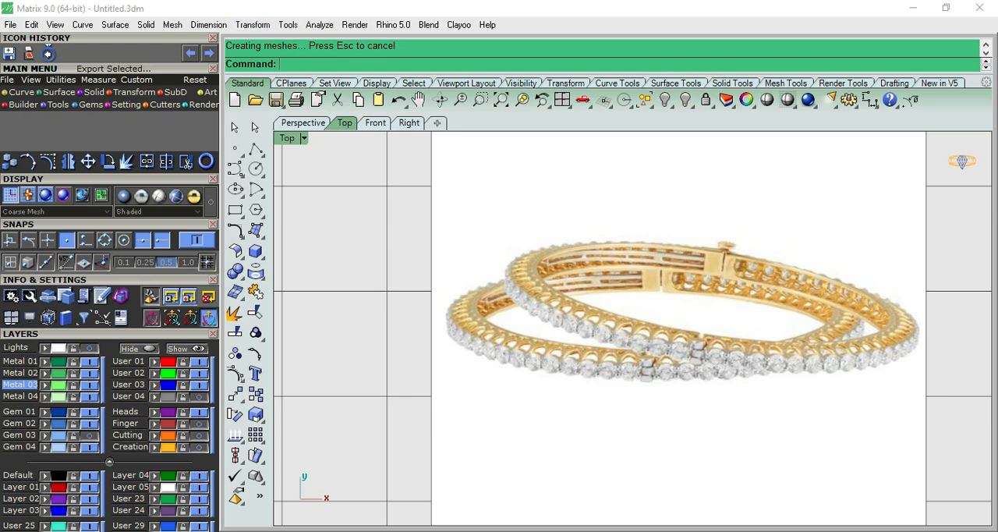
- Turn off the display of the grid lines in the document properties
{"action": "left_click", "coordinate": [11, 24]}
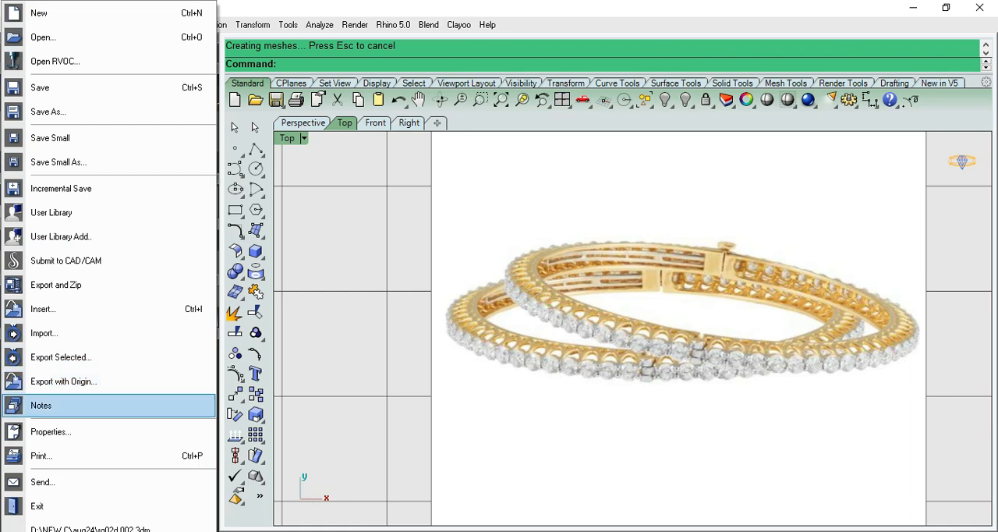
{"action": "left_click", "coordinate": [62, 405]}
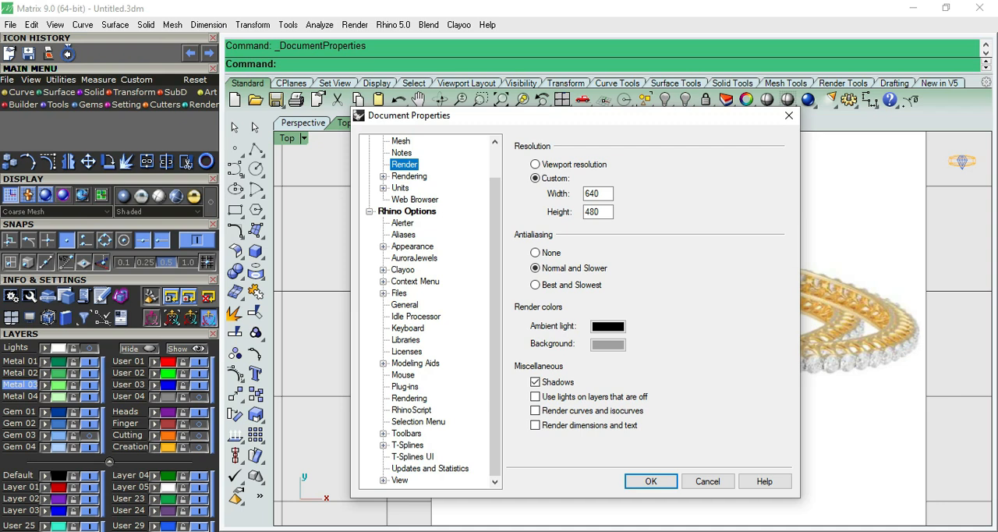
{"action": "scroll", "coordinate": [428, 311], "scroll_direction": "up", "scroll_amount": 1}
{"action": "left_click", "coordinate": [398, 165]}
{"action": "left_click", "coordinate": [534, 274]}
{"action": "left_click", "coordinate": [651, 481]}
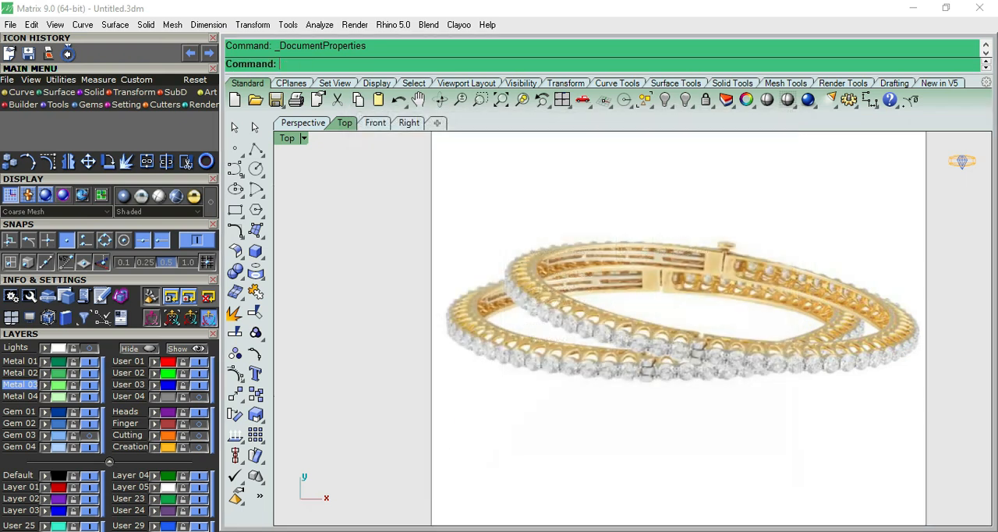
- Draw a circle of 60.8 mm diameter centred on the origin in the front view
{"action": "scroll", "coordinate": [515, 294], "scroll_direction": "down", "scroll_amount": 10}
{"action": "scroll", "coordinate": [585, 306], "scroll_direction": "up", "scroll_amount": 8}
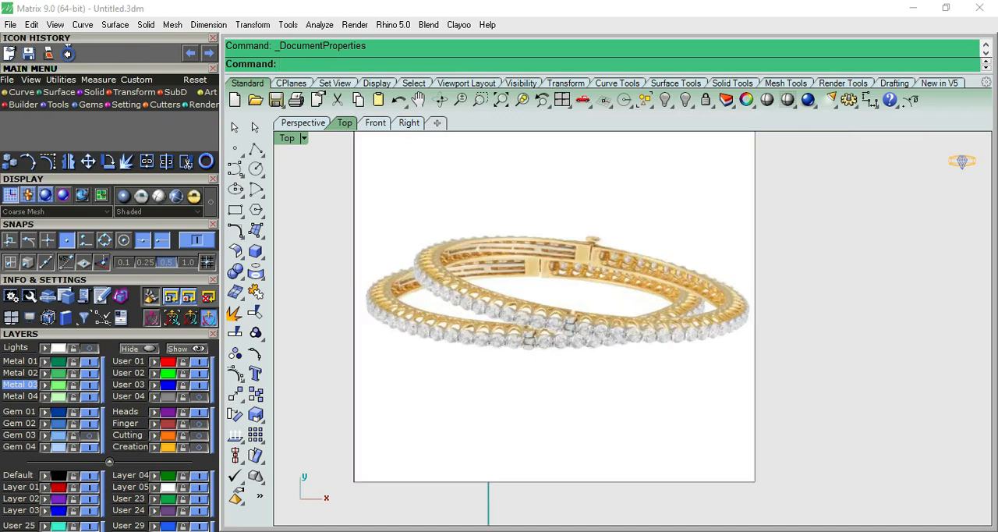
{"action": "scroll", "coordinate": [585, 257], "scroll_direction": "down", "scroll_amount": 4}
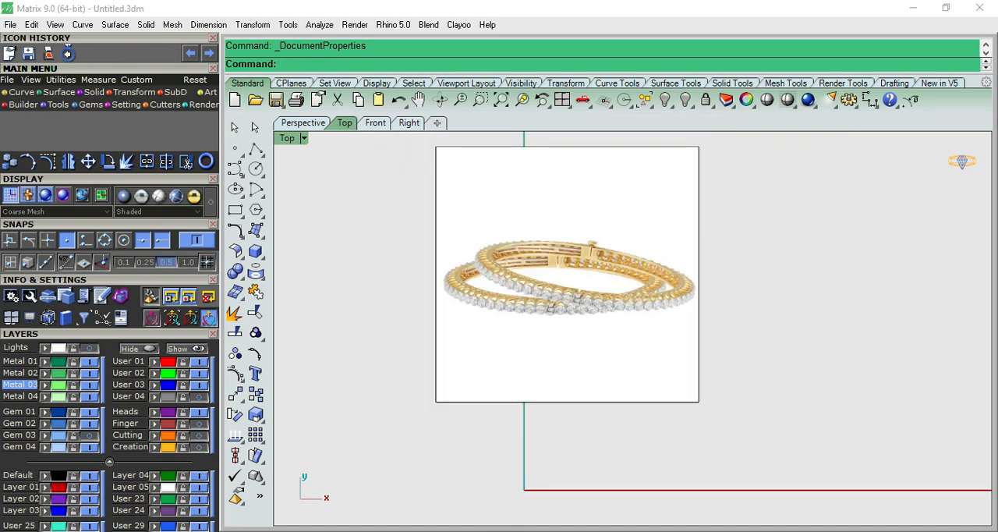
{"action": "left_click", "coordinate": [375, 123]}
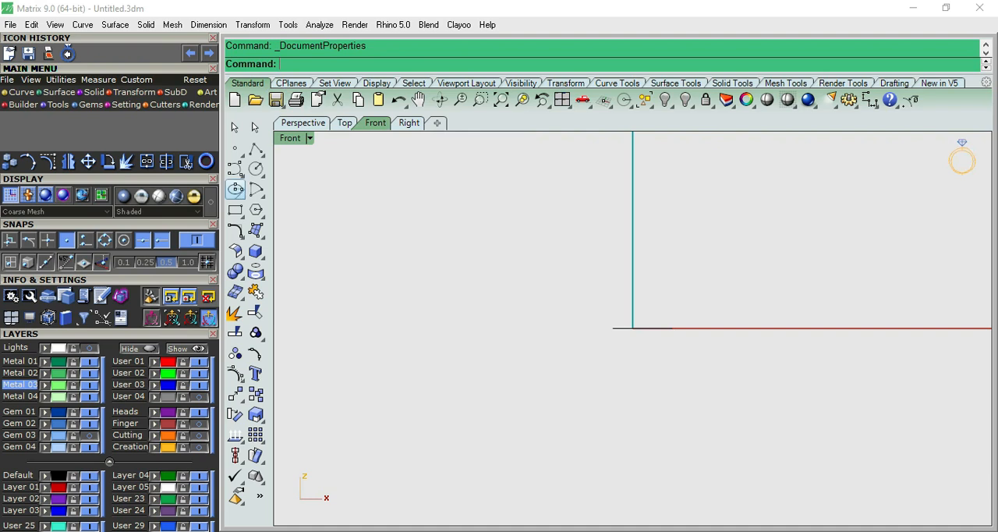
{"action": "left_click", "coordinate": [255, 169]}
{"action": "type", "text": "0"}
{"action": "key", "text": "Return"}
{"action": "type", "text": "60.8"}
{"action": "key", "text": "Return"}
{"action": "scroll", "coordinate": [661, 249], "scroll_direction": "down", "scroll_amount": 8}
- Make Default the current layer and put the circle on the red User 01 layer
{"action": "left_click_drag", "start_coordinate": [717, 225], "coordinate": [689, 238]}
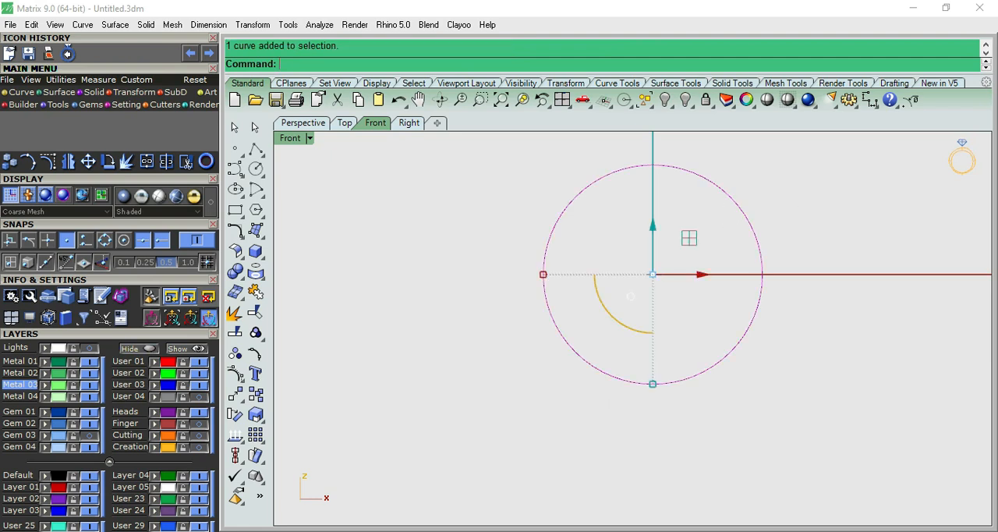
{"action": "key", "text": "Escape"}
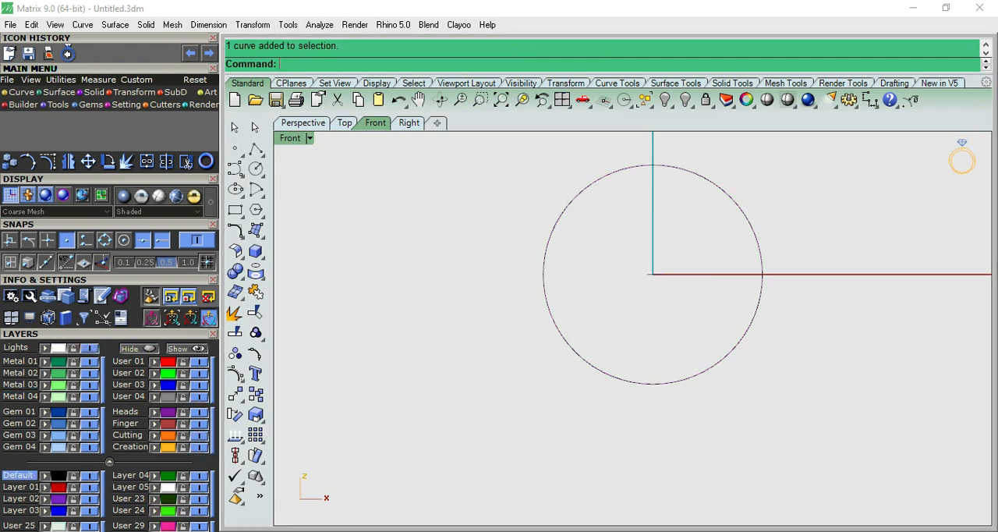
{"action": "key", "text": "Escape"}
{"action": "right_click_drag", "start_coordinate": [751, 148], "coordinate": [690, 358]}
{"action": "scroll", "coordinate": [707, 218], "scroll_direction": "up", "scroll_amount": 6}
{"action": "scroll", "coordinate": [706, 218], "scroll_direction": "down", "scroll_amount": 6}
{"action": "scroll", "coordinate": [704, 347], "scroll_direction": "down", "scroll_amount": 8}
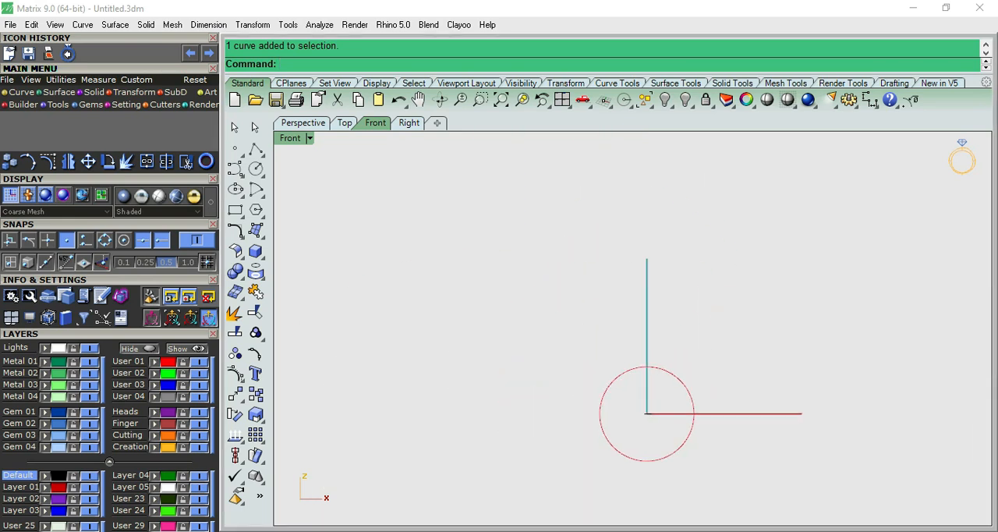
- Offset the circle outward by 3 mm
{"action": "scroll", "coordinate": [664, 369], "scroll_direction": "up", "scroll_amount": 6}
{"action": "left_click", "coordinate": [663, 369]}
{"action": "right_click", "coordinate": [665, 370]}
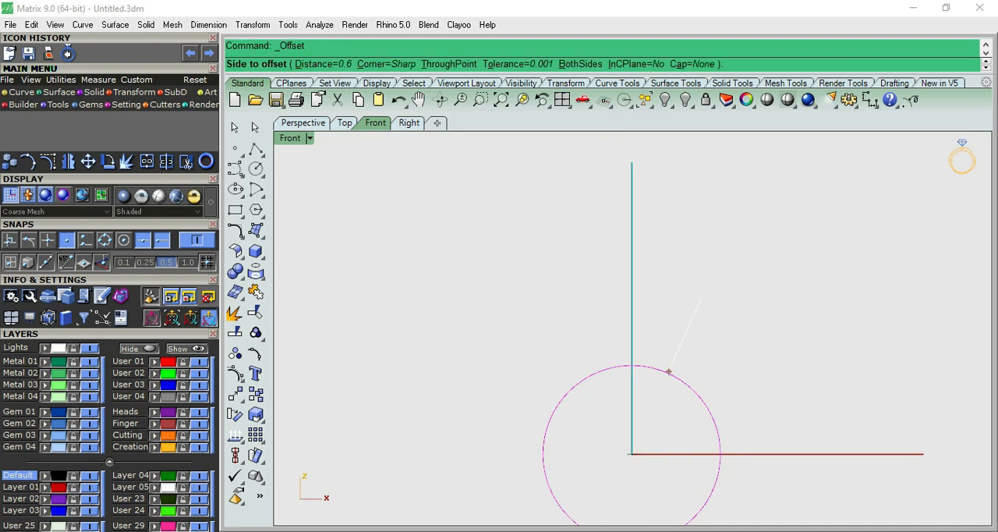
{"action": "type", "text": "3"}
{"action": "key", "text": "Return"}
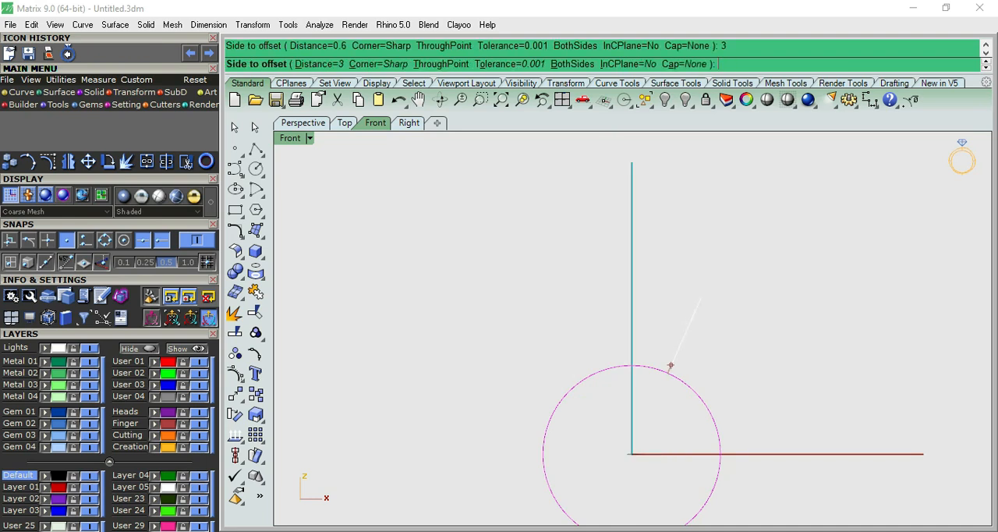
{"action": "left_click", "coordinate": [663, 362]}
- Assign both circles to the User 01 layer and make Metal 01 the current layer
{"action": "key", "text": "Escape"}
{"action": "key", "text": "ctrl+a"}
{"action": "scroll", "coordinate": [660, 380], "scroll_direction": "up", "scroll_amount": 10}
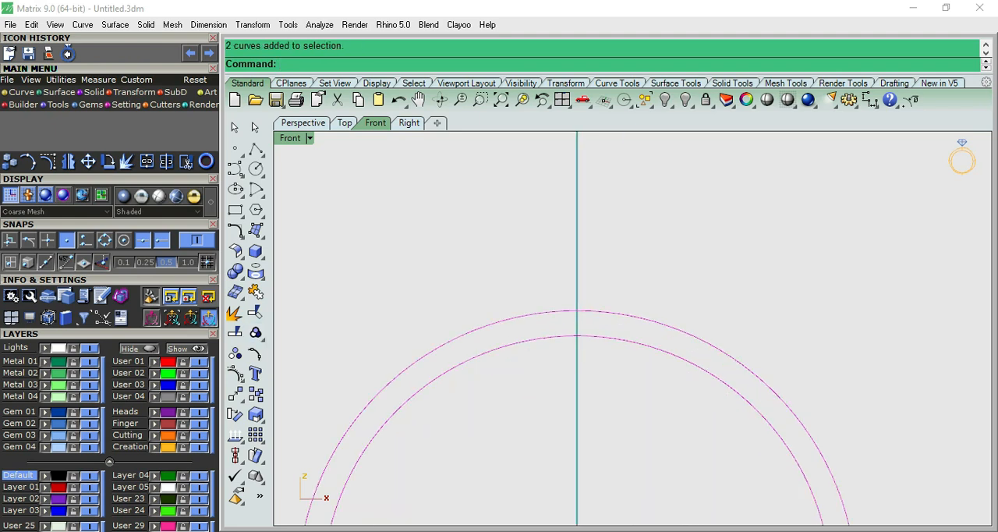
{"action": "left_click", "coordinate": [129, 361]}
{"action": "left_click", "coordinate": [20, 362]}
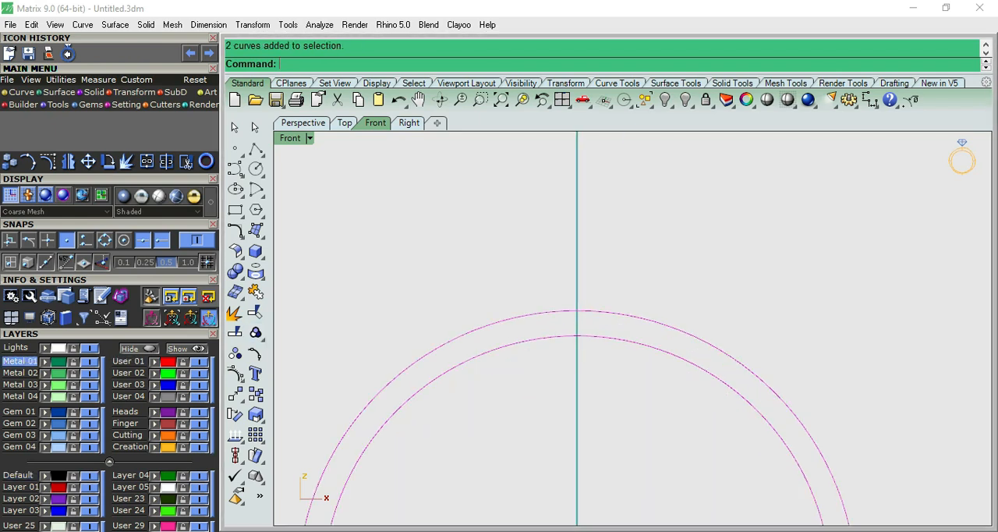
{"action": "key", "text": "Escape"}
- Draw a both-sides guide line through the outer circle's quadrant on the positive X side, running parallel to Y in the top view
{"action": "scroll", "coordinate": [653, 247], "scroll_direction": "down", "scroll_amount": 8}
{"action": "scroll", "coordinate": [653, 248], "scroll_direction": "up", "scroll_amount": 8}
{"action": "scroll", "coordinate": [660, 392], "scroll_direction": "down", "scroll_amount": 4}
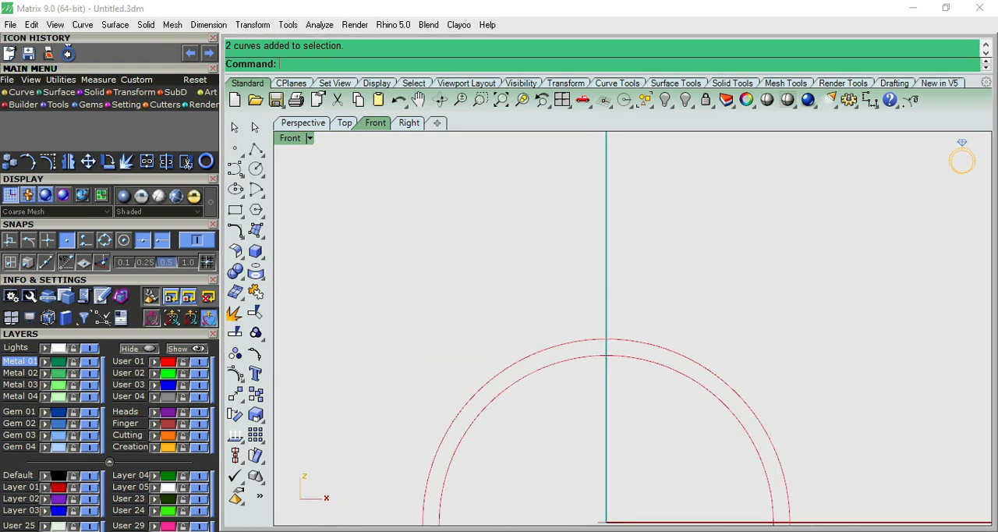
{"action": "left_click", "coordinate": [625, 314]}
{"action": "scroll", "coordinate": [660, 296], "scroll_direction": "down", "scroll_amount": 10}
{"action": "left_click", "coordinate": [660, 297]}
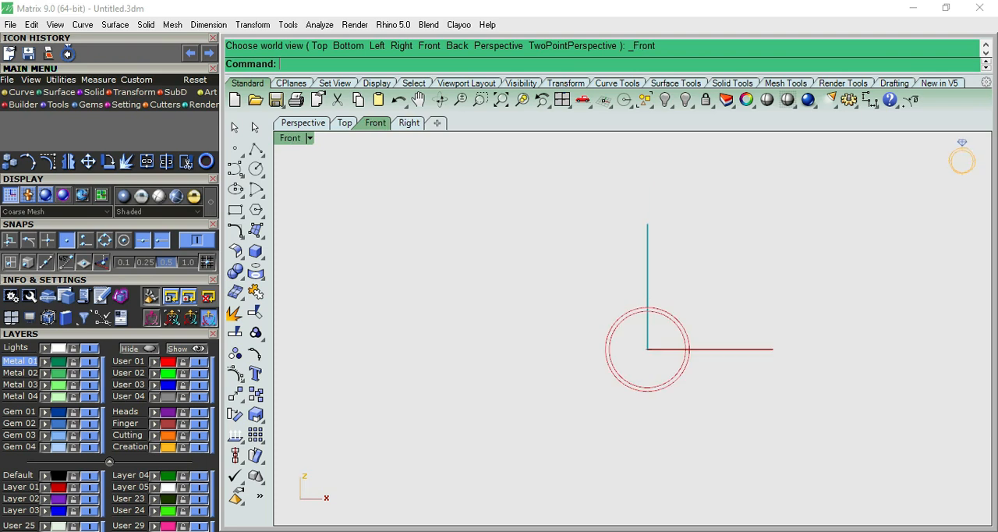
{"action": "right_click_drag", "start_coordinate": [660, 298], "coordinate": [583, 300]}
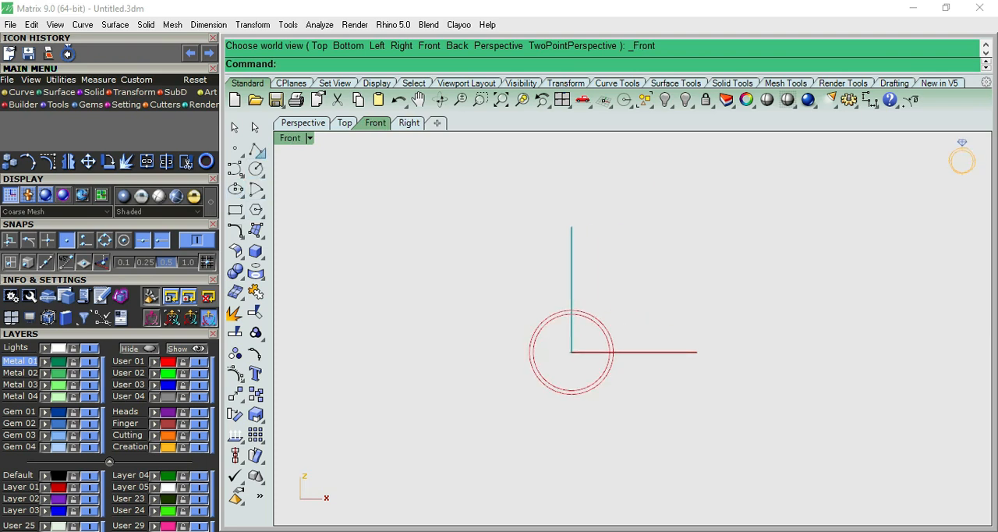
{"action": "left_click", "coordinate": [256, 149]}
{"action": "left_click", "coordinate": [318, 156]}
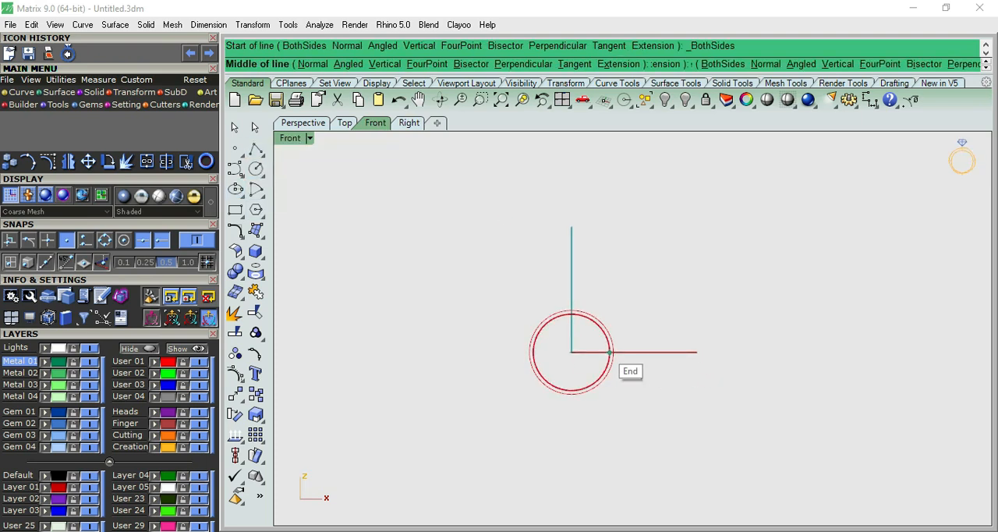
{"action": "left_click", "coordinate": [632, 371]}
{"action": "key", "text": "ctrl+F1"}
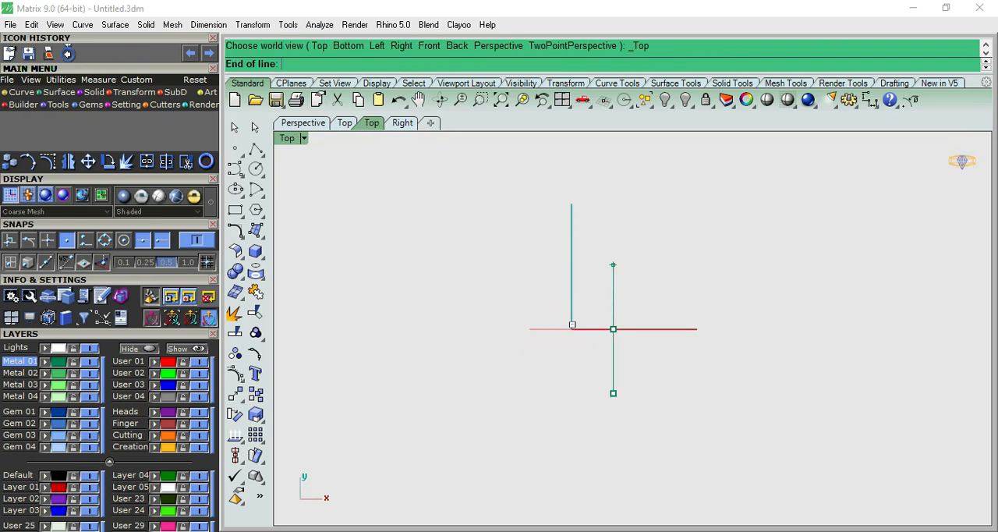
{"action": "left_click", "coordinate": [613, 195]}
{"action": "left_click", "coordinate": [614, 224]}
- Mirror a copy of the guide line across the Y axis through the origin
{"action": "type", "text": "mi"}
{"action": "key", "text": "Return"}
{"action": "type", "text": "0"}
{"action": "key", "text": "Return"}
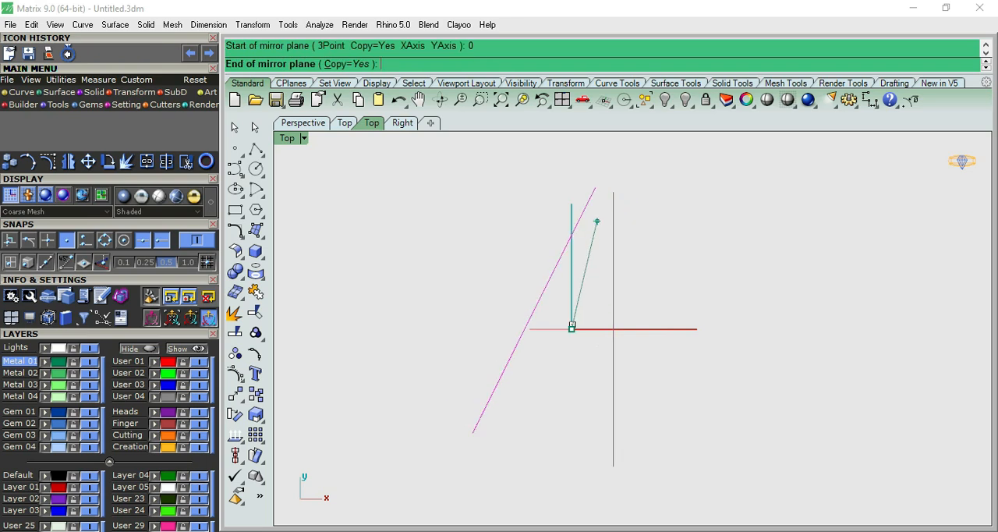
{"action": "left_click", "coordinate": [571, 195]}
{"action": "left_click", "coordinate": [559, 324]}
- Scale up the bangle reference picture and shift it sideways to match the two vertical guide lines
{"action": "scroll", "coordinate": [561, 326], "scroll_direction": "up", "scroll_amount": 14}
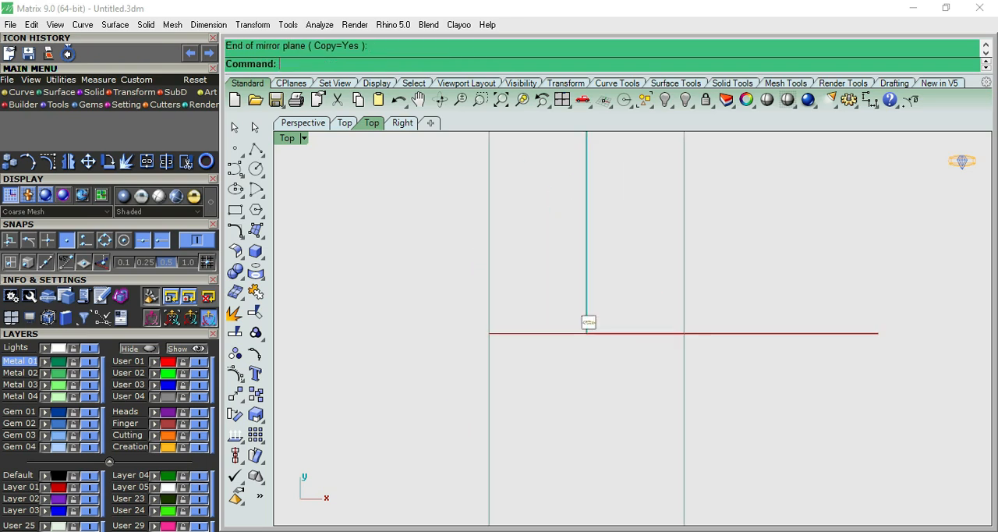
{"action": "left_click", "coordinate": [589, 319]}
{"action": "scroll", "coordinate": [589, 319], "scroll_direction": "up", "scroll_amount": 2}
{"action": "left_click_drag", "start_coordinate": [588, 314], "coordinate": [352, 314], "text": "shift"}
{"action": "left_click_drag", "start_coordinate": [604, 314], "coordinate": [623, 314]}
{"action": "left_click_drag", "start_coordinate": [372, 314], "coordinate": [354, 314], "text": "shift"}
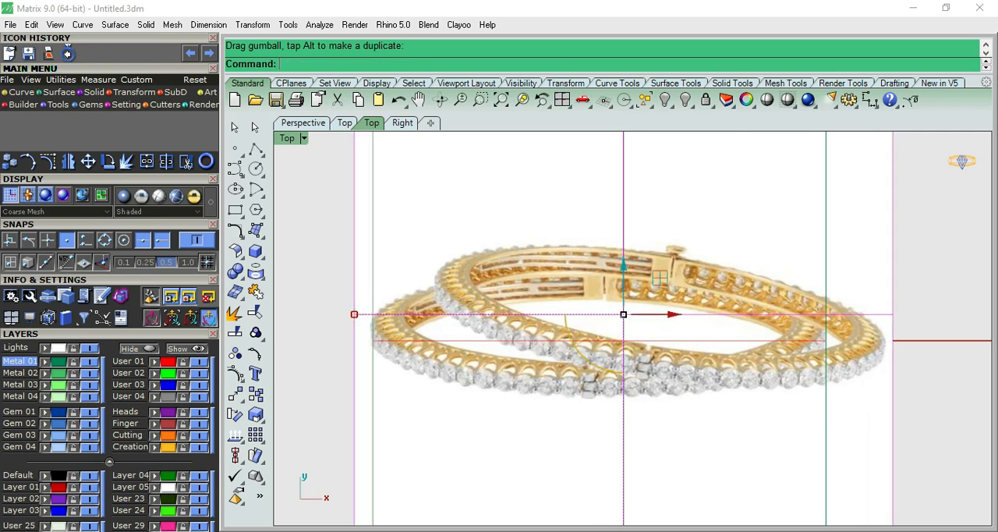
{"action": "left_click_drag", "start_coordinate": [671, 314], "coordinate": [677, 315]}
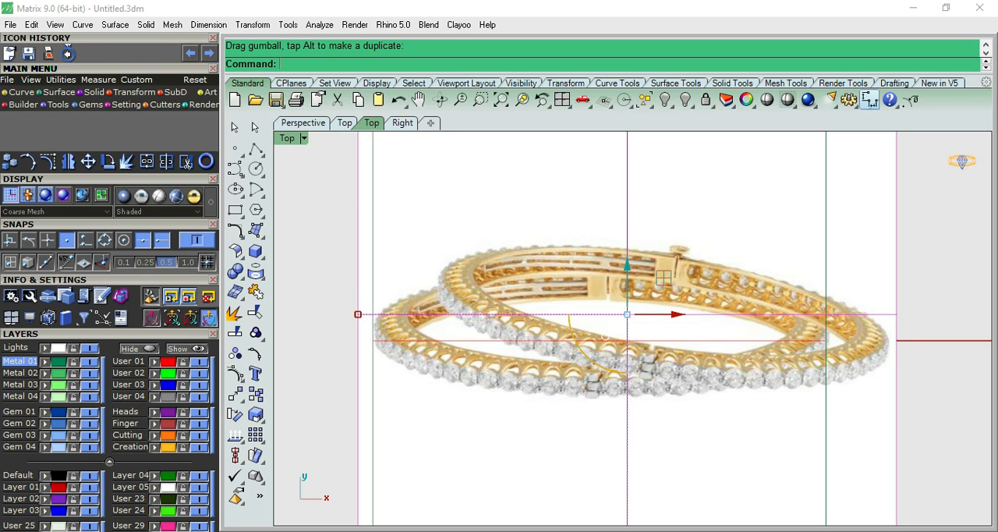
- Measure the vertical height of a single stone on the lower bangle in the reference picture
{"action": "left_click", "coordinate": [869, 99]}
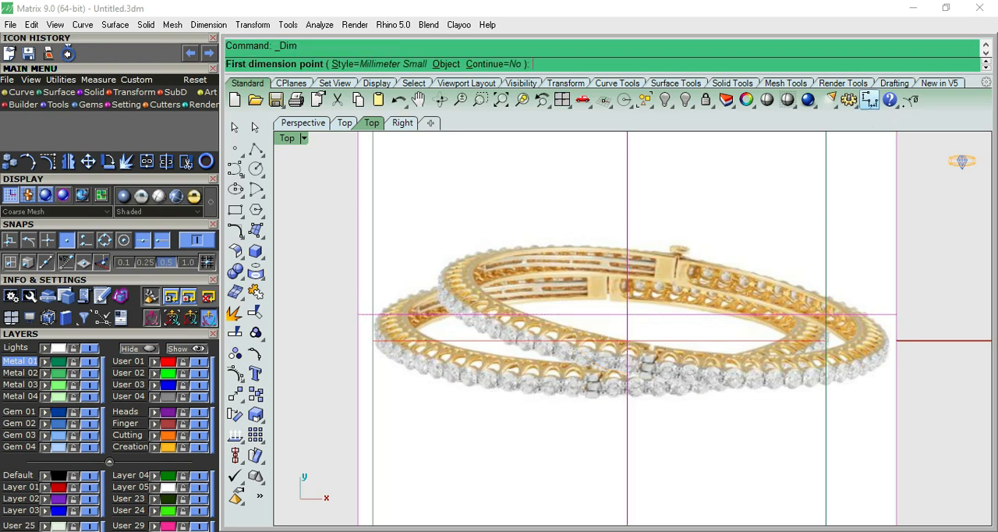
{"action": "left_click", "coordinate": [528, 375]}
{"action": "scroll", "coordinate": [525, 390], "scroll_direction": "up", "scroll_amount": 5}
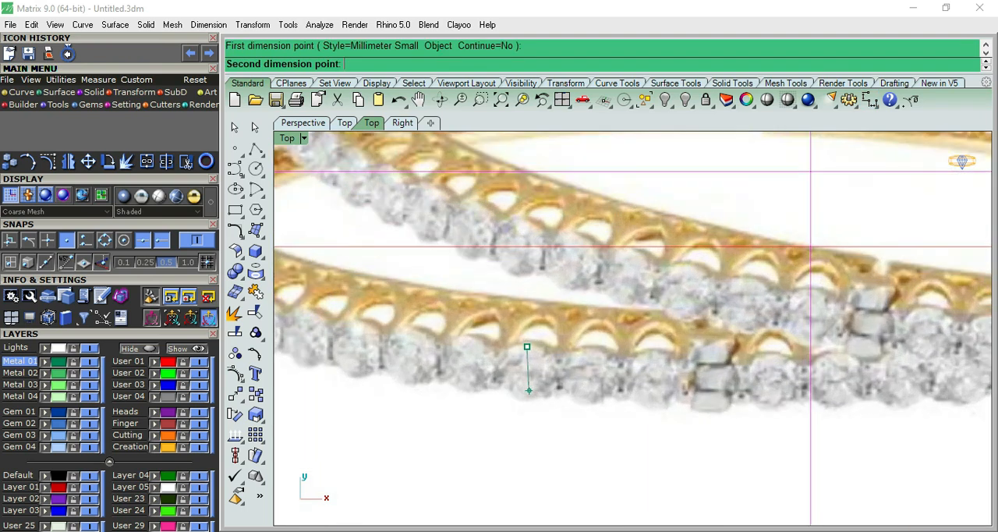
{"action": "left_click", "coordinate": [529, 398]}
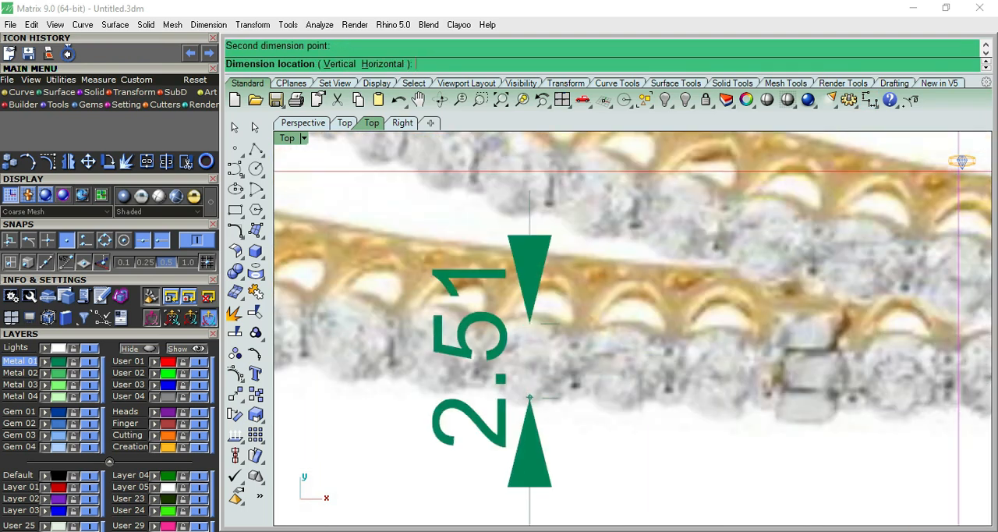
{"action": "key", "text": "Escape"}
{"action": "right_click", "coordinate": [525, 407]}
{"action": "left_click", "coordinate": [525, 408]}
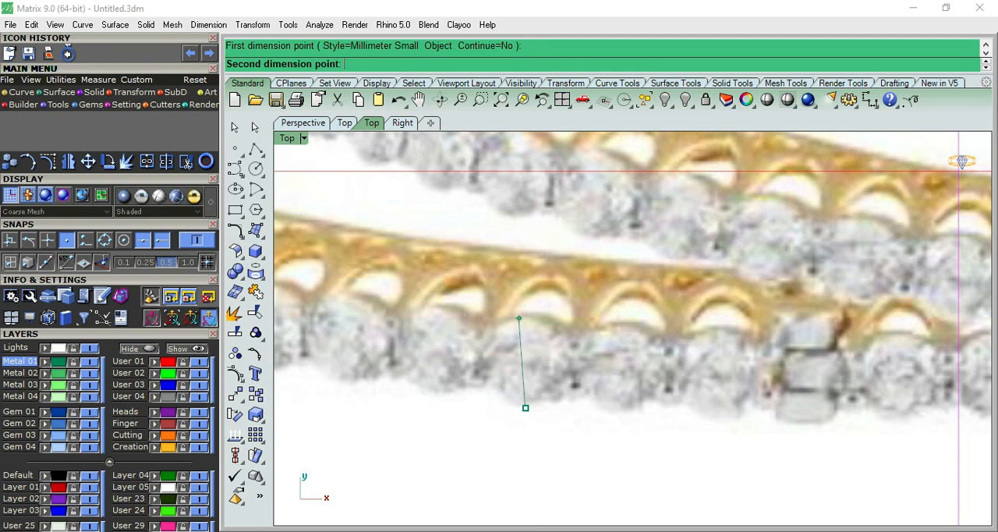
{"action": "left_click", "coordinate": [520, 316]}
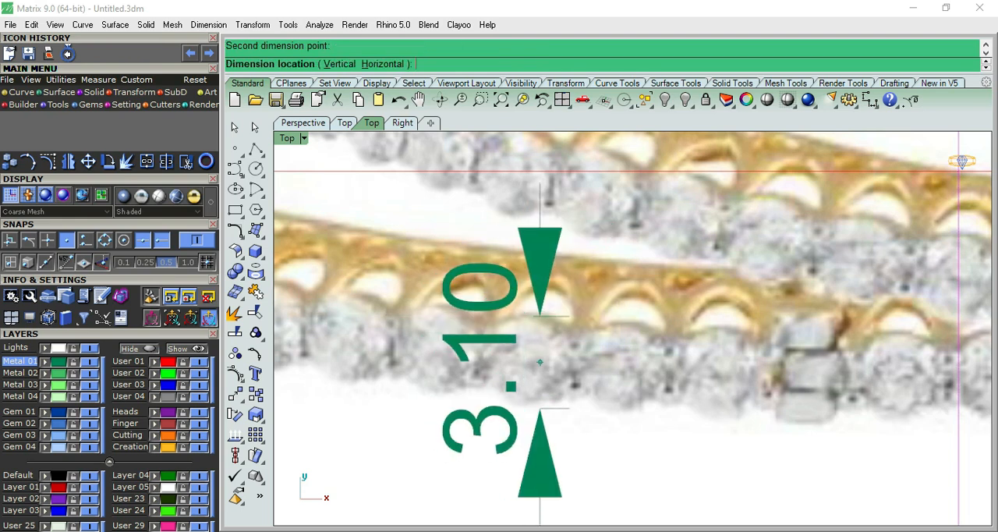
{"action": "left_click", "coordinate": [539, 362]}
{"action": "scroll", "coordinate": [539, 361], "scroll_direction": "down", "scroll_amount": 6}
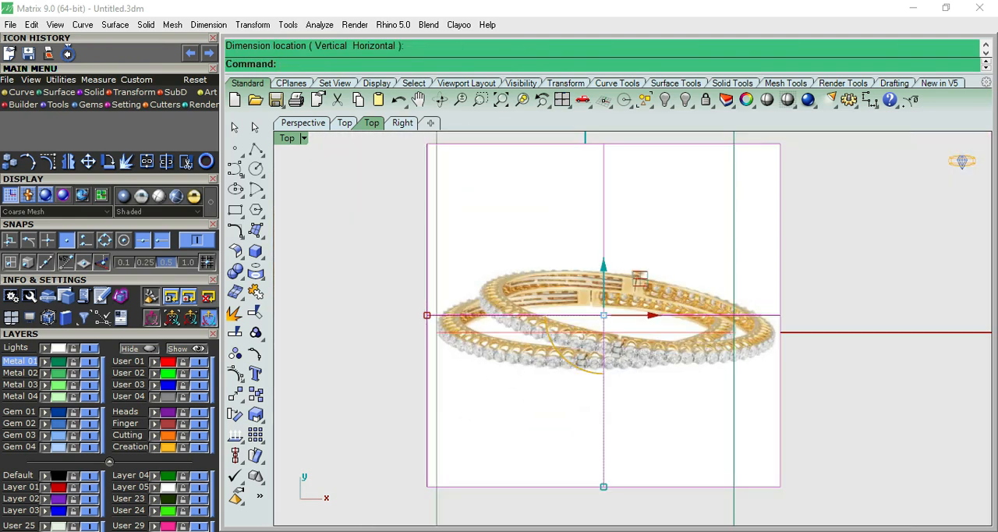
{"action": "scroll", "coordinate": [638, 312], "scroll_direction": "up", "scroll_amount": 5}
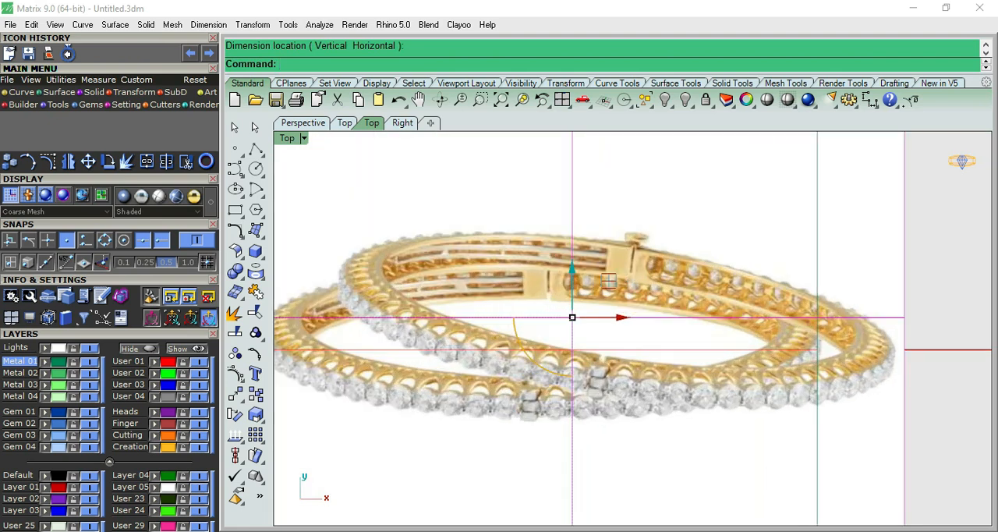
{"action": "scroll", "coordinate": [641, 309], "scroll_direction": "down", "scroll_amount": 8}
{"action": "key", "text": "ctrl+F2"}
{"action": "key", "text": "ctrl+F1"}
{"action": "key", "text": "ctrl+F2"}
{"action": "key", "text": "ctrl+F1"}
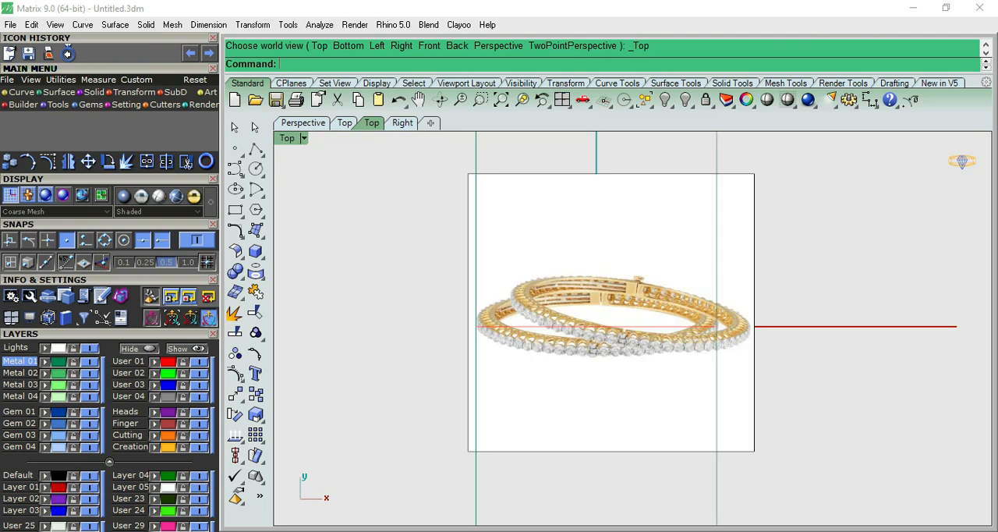
- Move the bangle reference picture 20 mm in the positive Y direction and remove it from view
{"action": "scroll", "coordinate": [631, 317], "scroll_direction": "up", "scroll_amount": 6}
{"action": "scroll", "coordinate": [544, 466], "scroll_direction": "down", "scroll_amount": 4}
{"action": "left_click", "coordinate": [544, 465]}
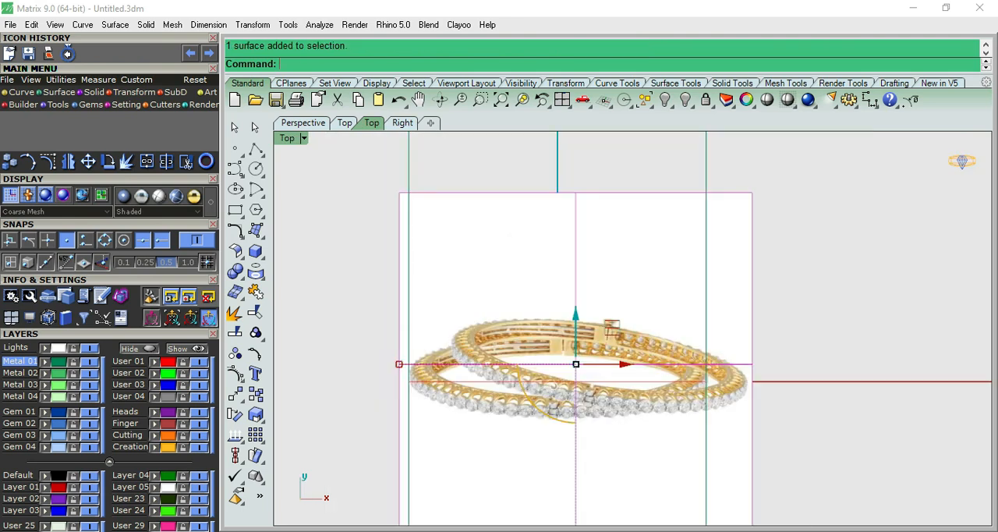
{"action": "left_click", "coordinate": [575, 314]}
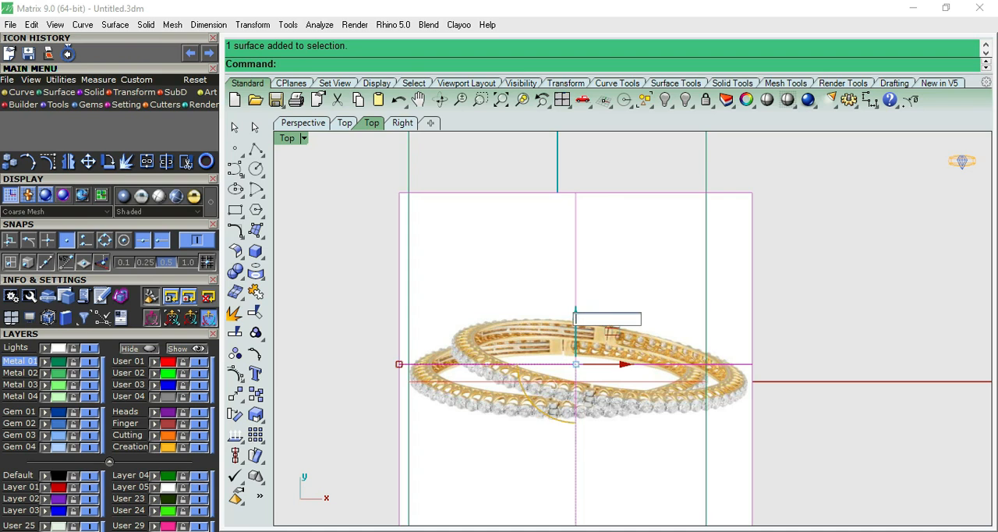
{"action": "type", "text": "20"}
{"action": "key", "text": "Return"}
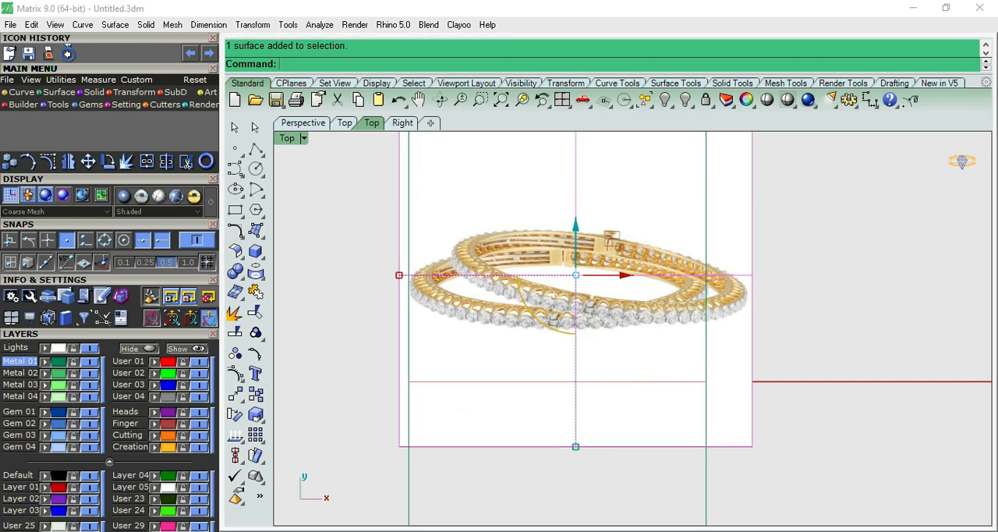
{"action": "key", "text": "Delete"}
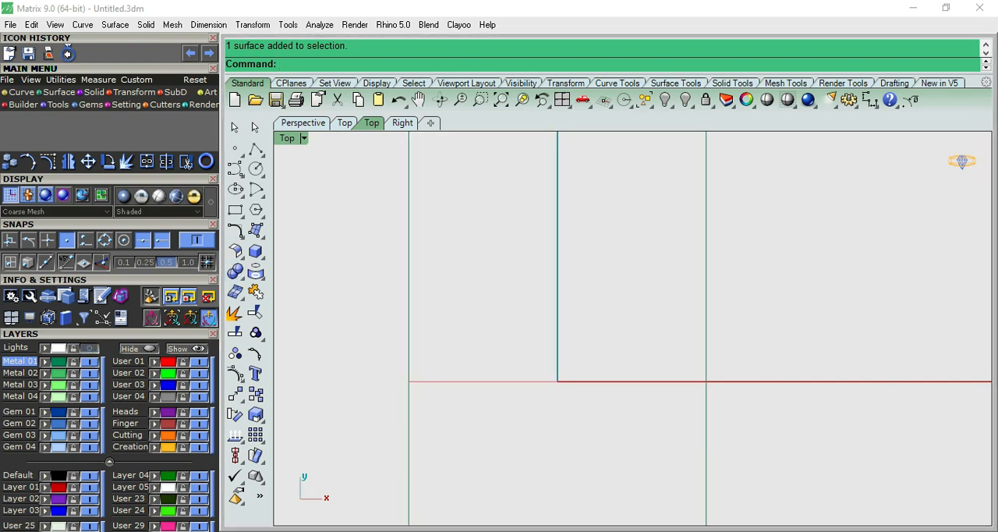
- Load a round-cut diamond 3.1 mm in diameter and position it at the top of the outer circle in the Front view
{"action": "left_click", "coordinate": [90, 104]}
{"action": "left_click", "coordinate": [9, 122]}
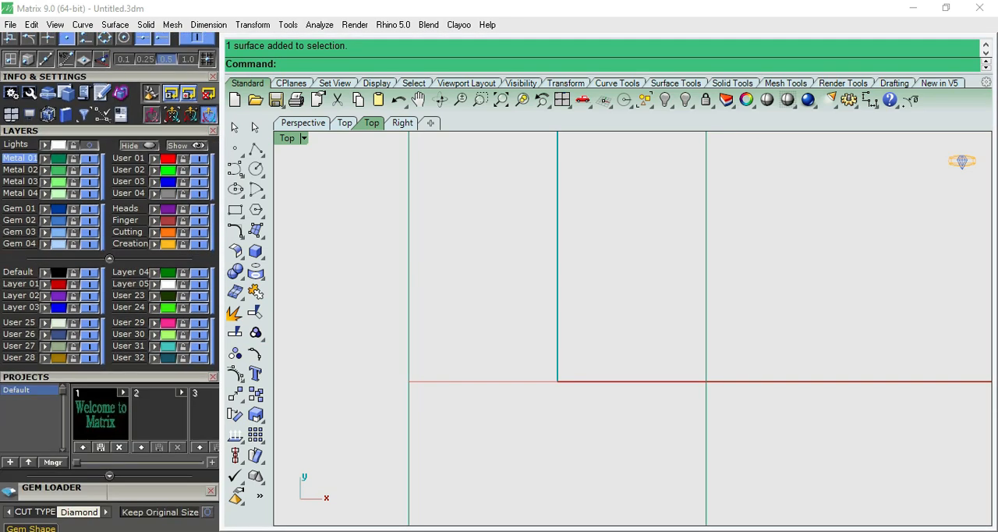
{"action": "scroll", "coordinate": [78, 327], "scroll_direction": "down", "scroll_amount": 3}
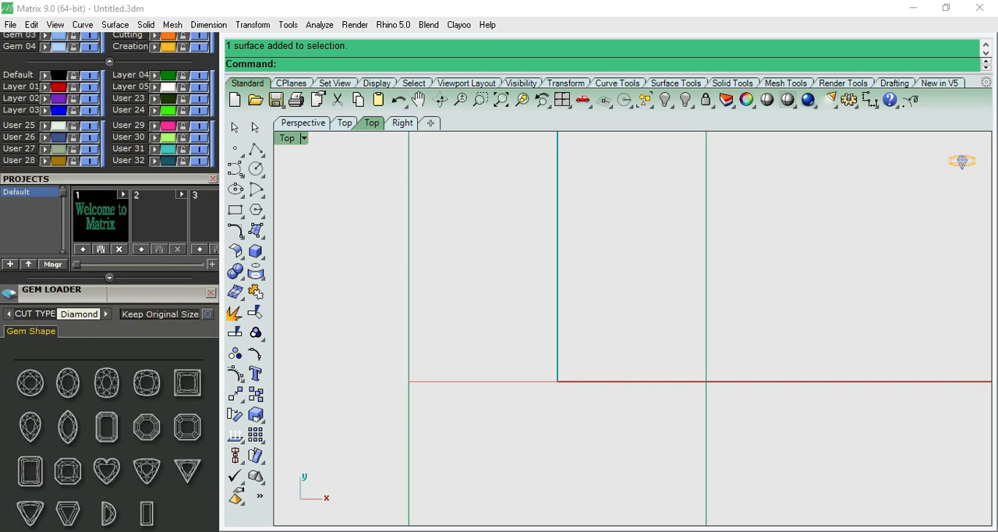
{"action": "left_click", "coordinate": [30, 383]}
{"action": "left_click_drag", "start_coordinate": [84, 422], "coordinate": [136, 426]}
{"action": "scroll", "coordinate": [137, 426], "scroll_direction": "down", "scroll_amount": 1}
{"action": "scroll", "coordinate": [137, 406], "scroll_direction": "down", "scroll_amount": 3}
{"action": "left_click_drag", "start_coordinate": [136, 343], "coordinate": [122, 396]}
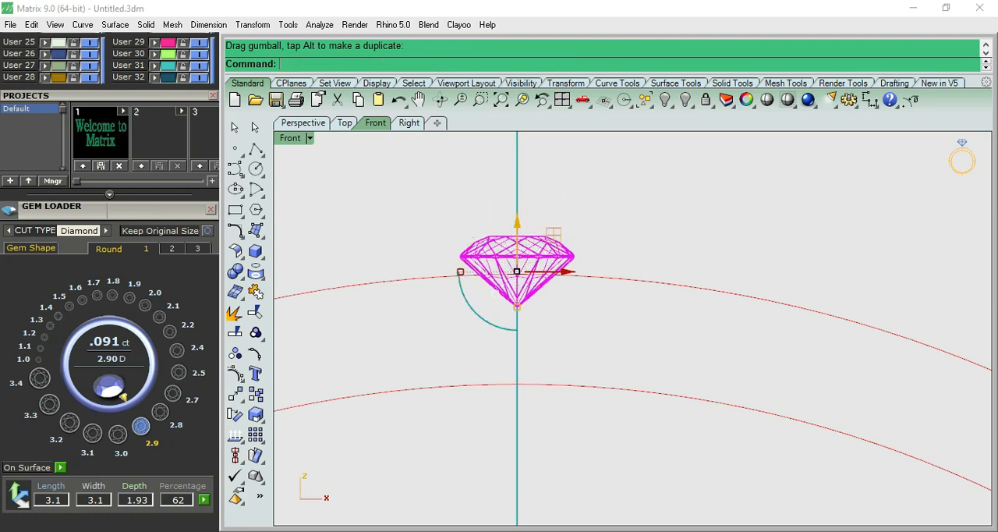
{"action": "key", "text": "Escape"}
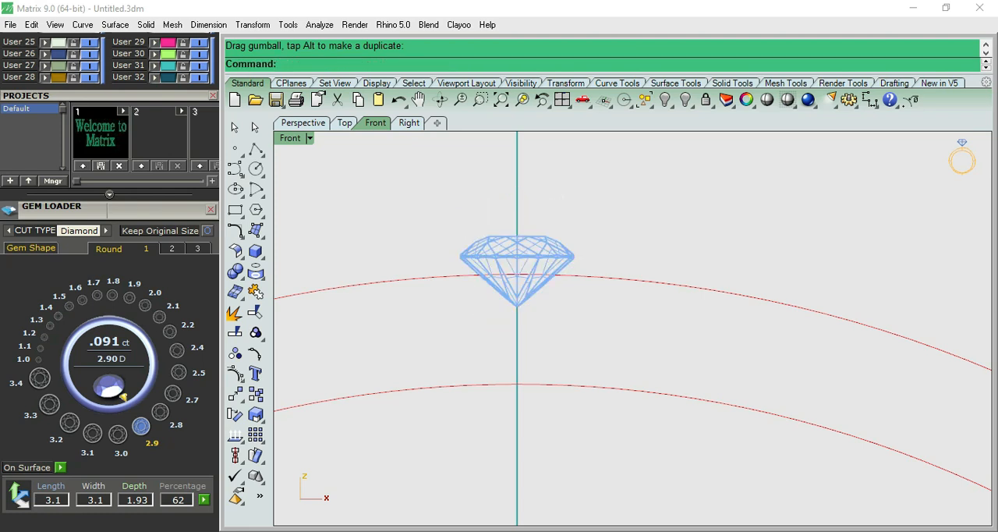
- Try offsetting the inner circle outward by 0.9 mm, and undo the offset
{"action": "left_click", "coordinate": [560, 258]}
{"action": "scroll", "coordinate": [561, 258], "scroll_direction": "down", "scroll_amount": 8}
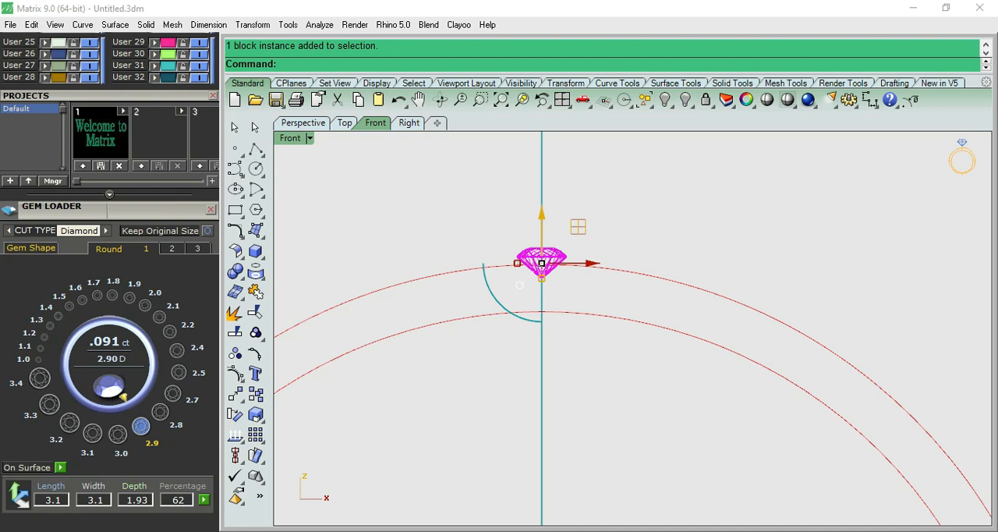
{"action": "left_click", "coordinate": [563, 312]}
{"action": "type", "text": "O"}
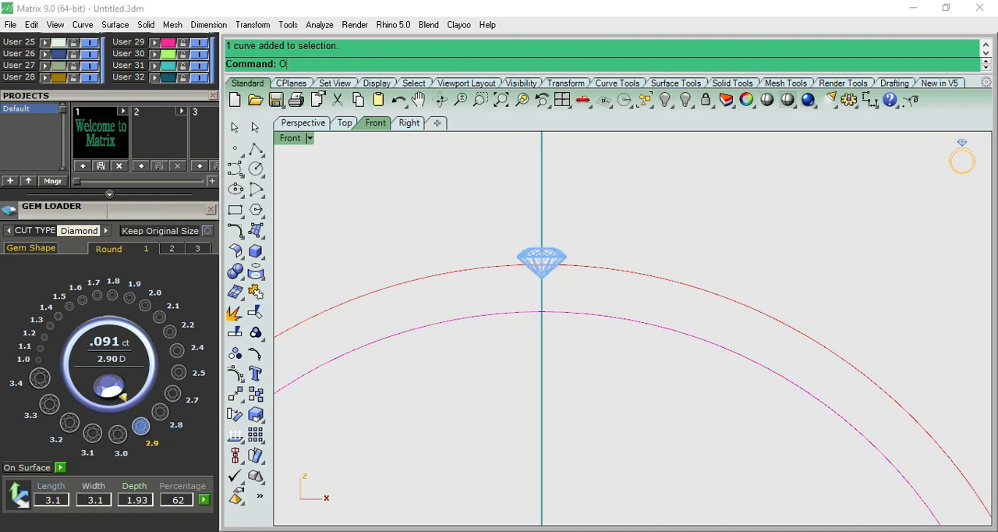
{"action": "key", "text": "Return"}
{"action": "type", "text": ".9"}
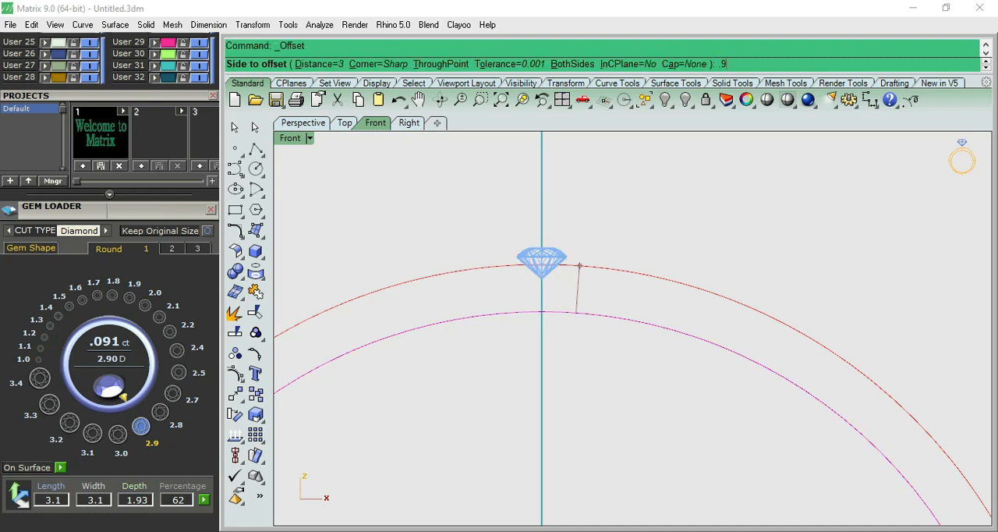
{"action": "key", "text": "Return"}
{"action": "scroll", "coordinate": [577, 299], "scroll_direction": "up", "scroll_amount": 2}
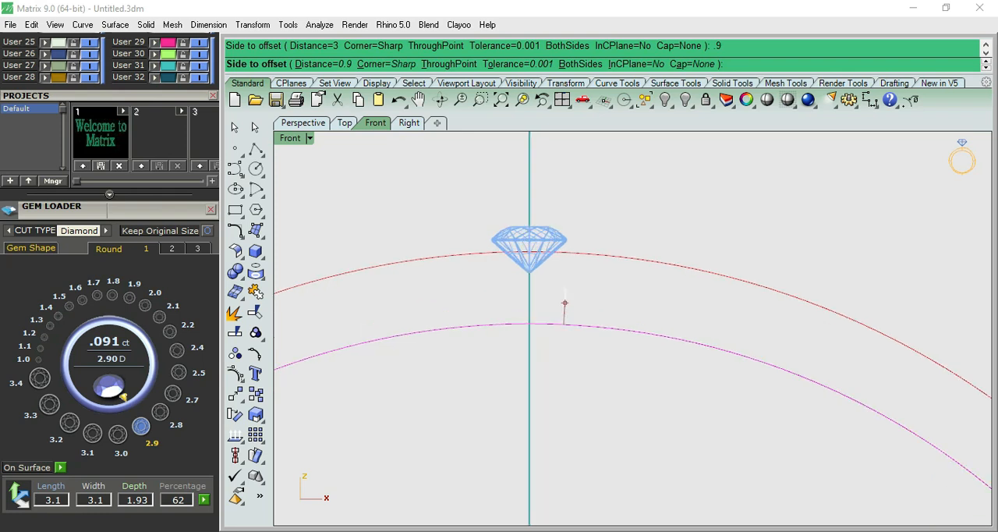
{"action": "left_click", "coordinate": [564, 302]}
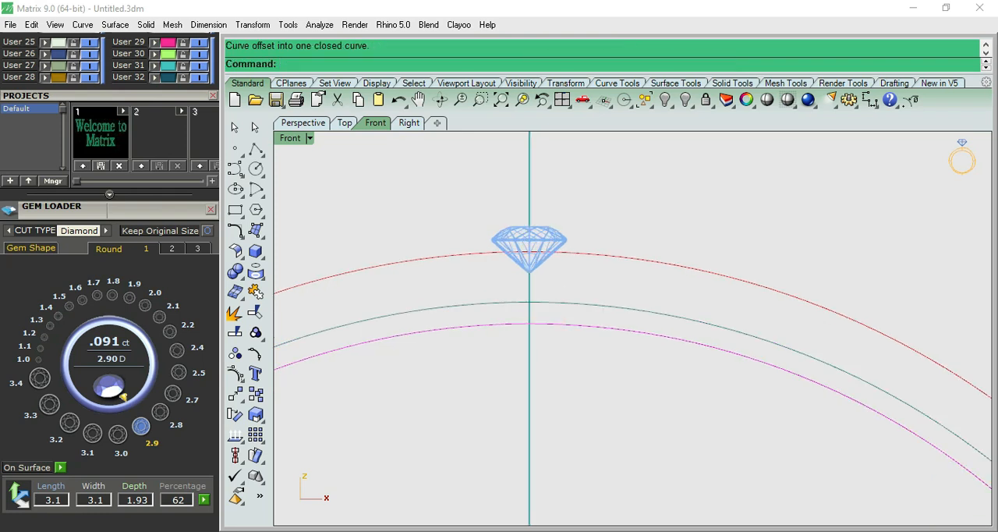
{"action": "key", "text": "ctrl+z"}
- Offset the inner circle outward by 0.85 mm
{"action": "key", "text": "Return"}
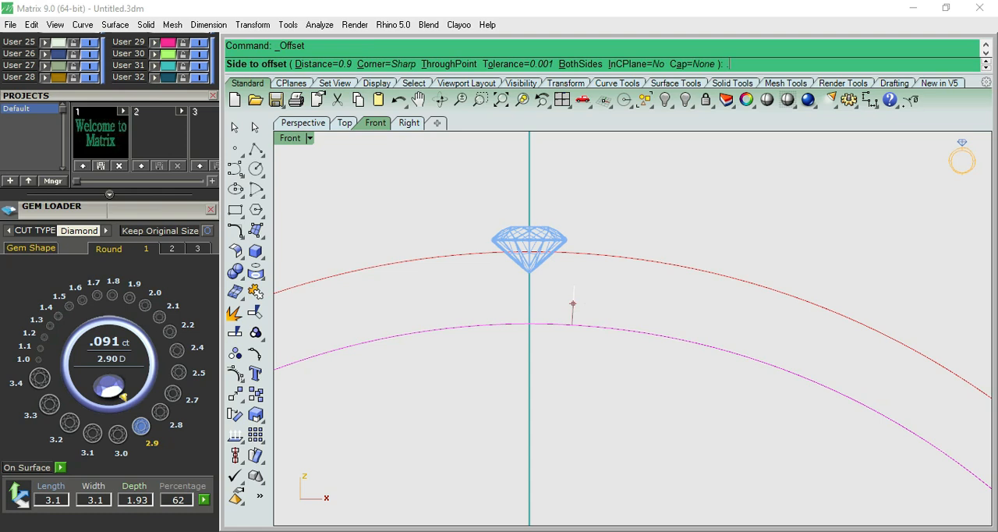
{"action": "left_click", "coordinate": [572, 303]}
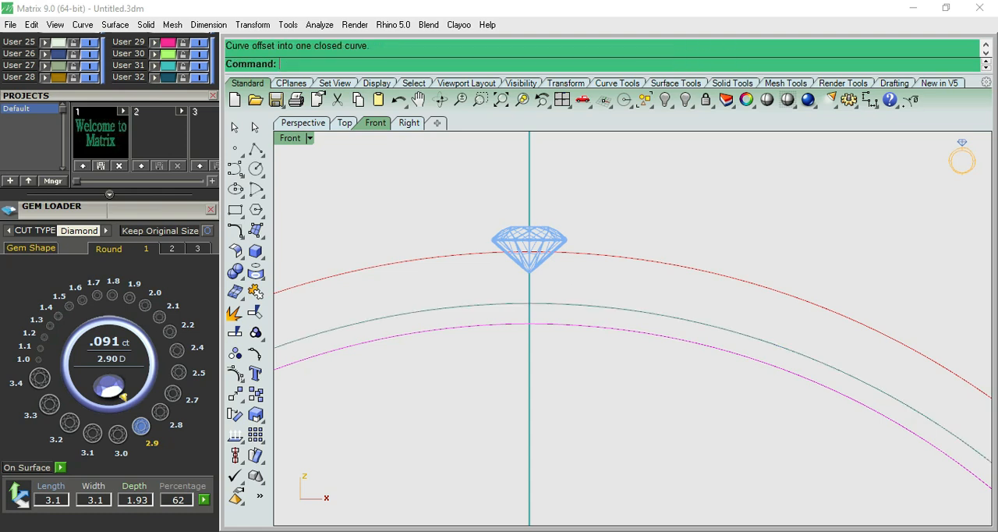
{"action": "left_click", "coordinate": [567, 302]}
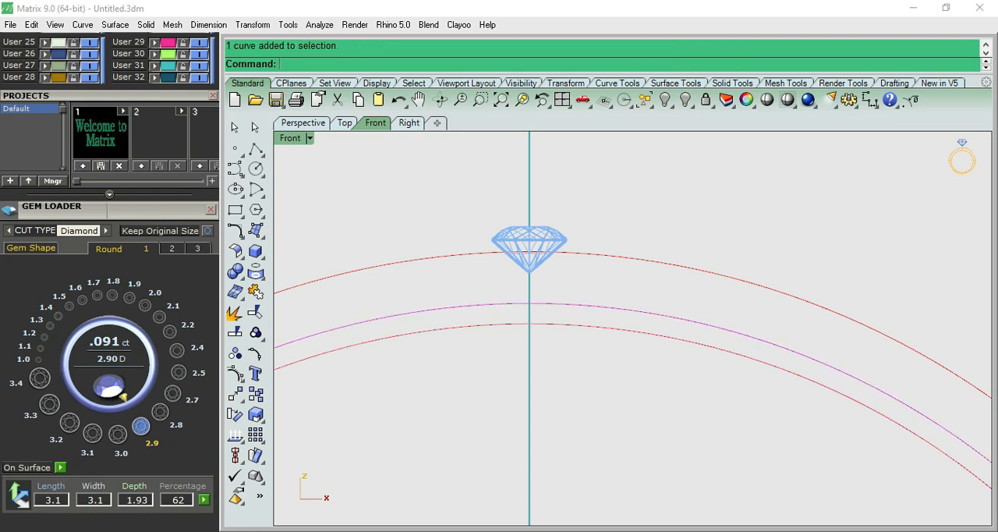
{"action": "key", "text": "Return"}
{"action": "type", "text": "`"}
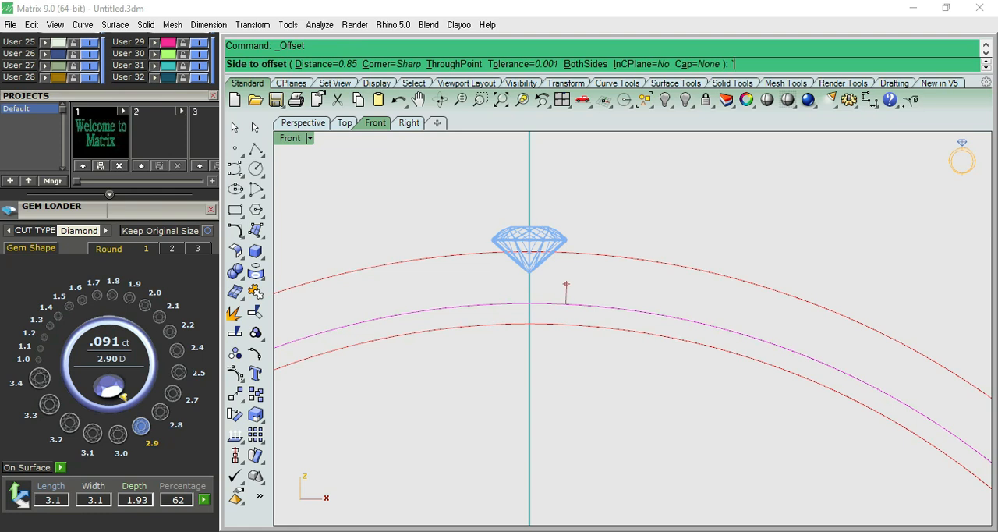
{"action": "key", "text": "BackSpace"}
{"action": "left_click", "coordinate": [670, 336]}
- Offset the outer circle inward to add a construction circle at the level of the gem's culet
{"action": "left_click", "coordinate": [616, 260]}
{"action": "key", "text": "Return"}
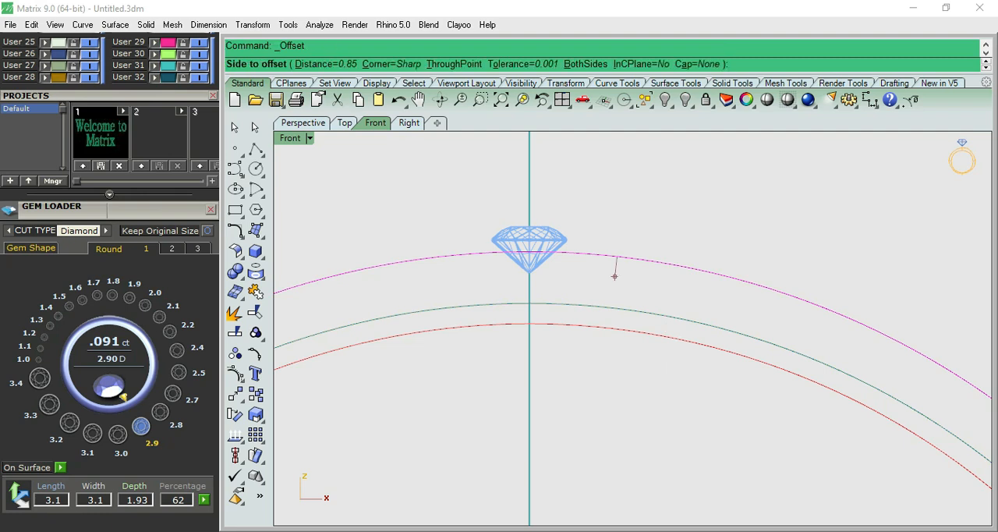
{"action": "type", "text": "1"}
{"action": "key", "text": "Return"}
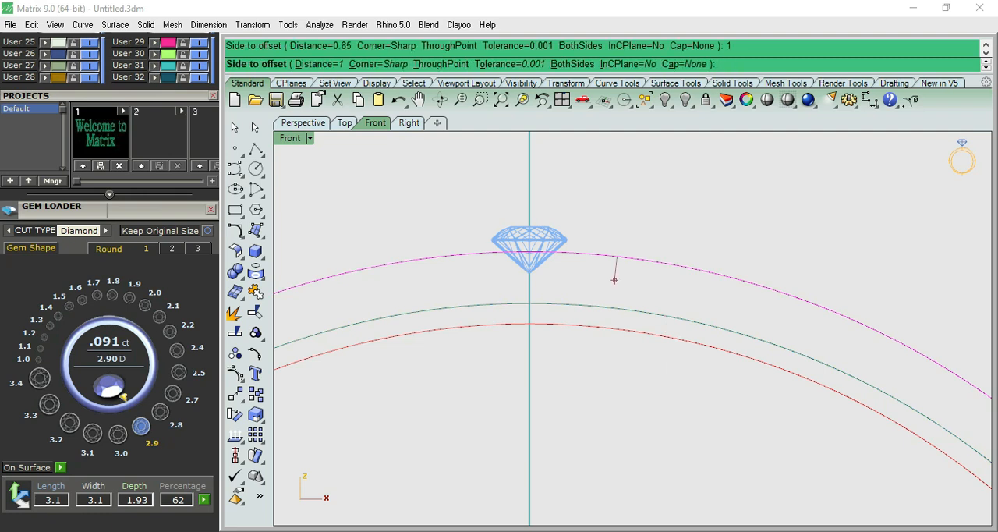
{"action": "left_click", "coordinate": [614, 267]}
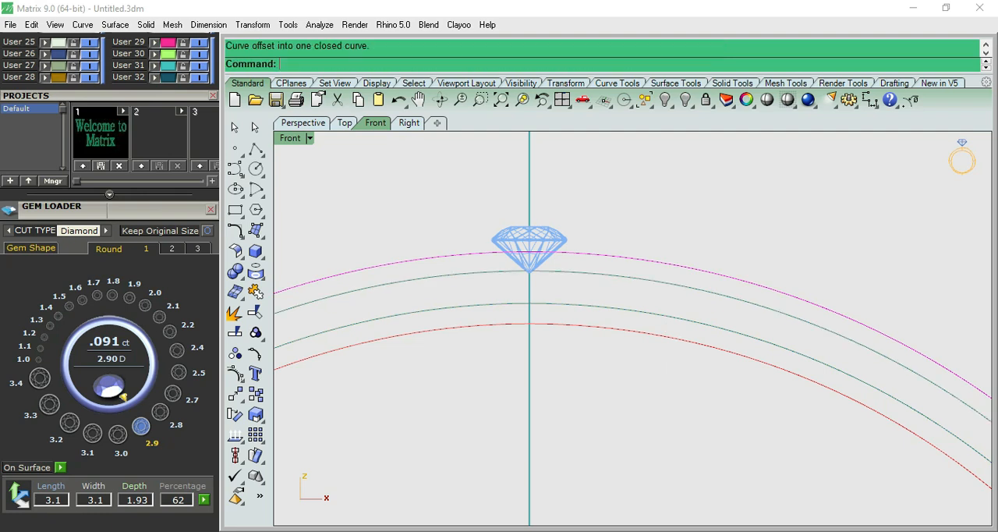
- Lower the gem slightly along the vertical axis so its culet dips just past the circle offset beneath it
{"action": "left_click", "coordinate": [529, 236]}
{"action": "scroll", "coordinate": [530, 230], "scroll_direction": "up", "scroll_amount": 3}
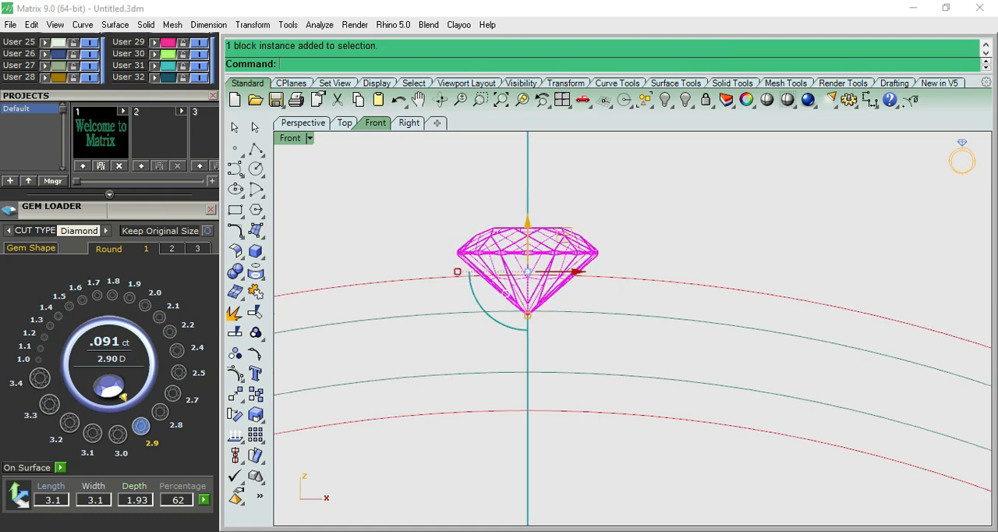
{"action": "left_click_drag", "start_coordinate": [527, 271], "coordinate": [527, 275]}
- Set up a polar array of the gem around the origin with 50 items over 360 degrees
{"action": "scroll", "coordinate": [574, 239], "scroll_direction": "down", "scroll_amount": 5}
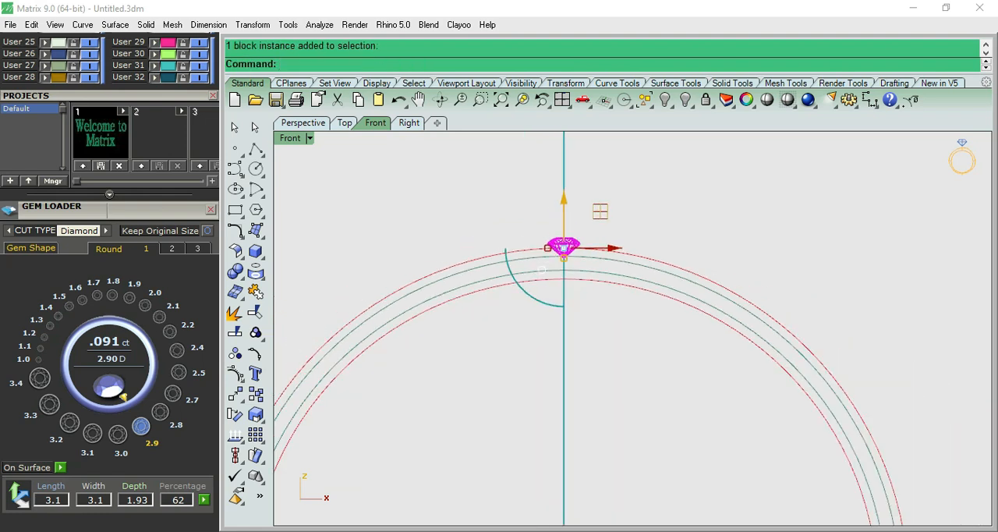
{"action": "type", "text": "a"}
{"action": "key", "text": "Return"}
{"action": "type", "text": "0"}
{"action": "key", "text": "Return"}
{"action": "type", "text": "50"}
{"action": "key", "text": "Return"}
{"action": "key", "text": "Return"}
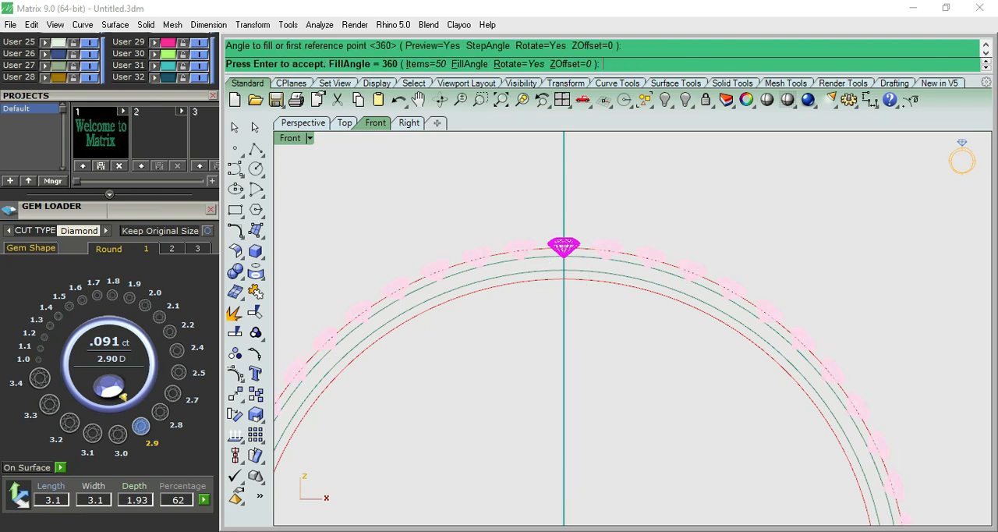
- Raise the gem array's item count to 60 and then to 65, and apply the array
{"action": "scroll", "coordinate": [591, 233], "scroll_direction": "up", "scroll_amount": 7}
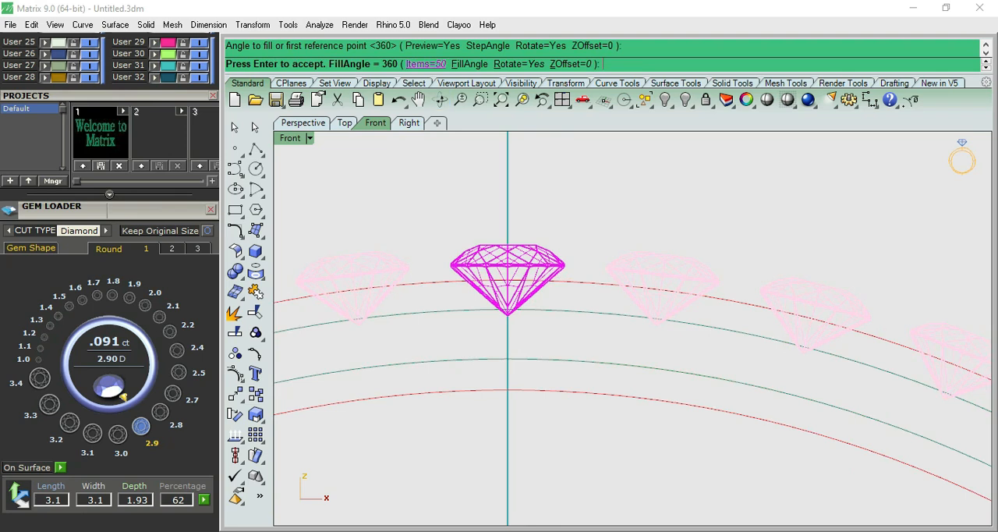
{"action": "left_click", "coordinate": [426, 64]}
{"action": "type", "text": "60"}
{"action": "key", "text": "Return"}
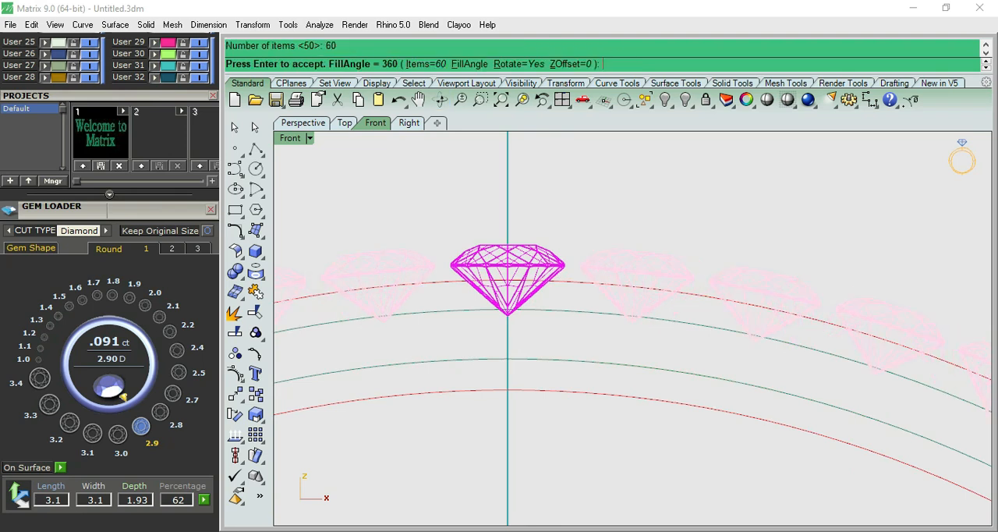
{"action": "scroll", "coordinate": [584, 296], "scroll_direction": "up", "scroll_amount": 5}
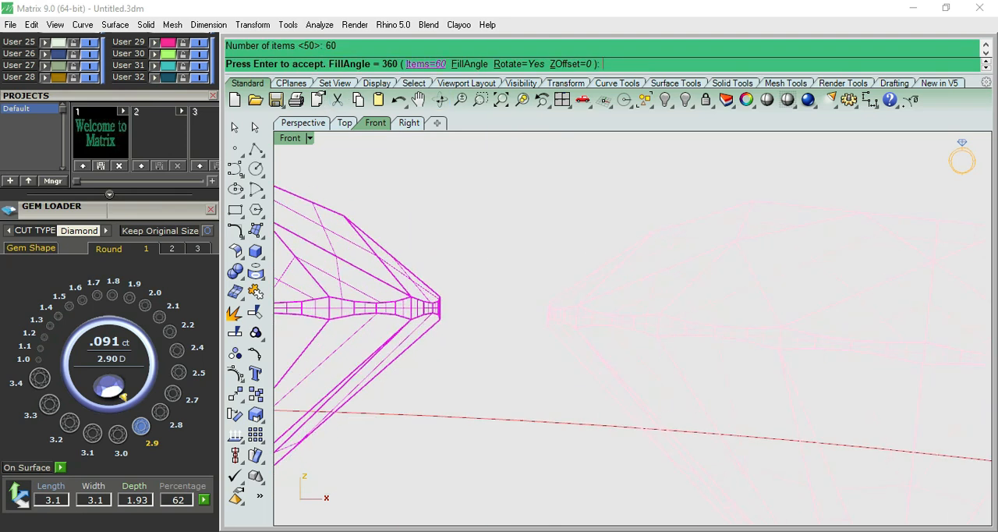
{"action": "left_click", "coordinate": [426, 64]}
{"action": "type", "text": "65"}
{"action": "key", "text": "Return"}
{"action": "key", "text": "Return"}
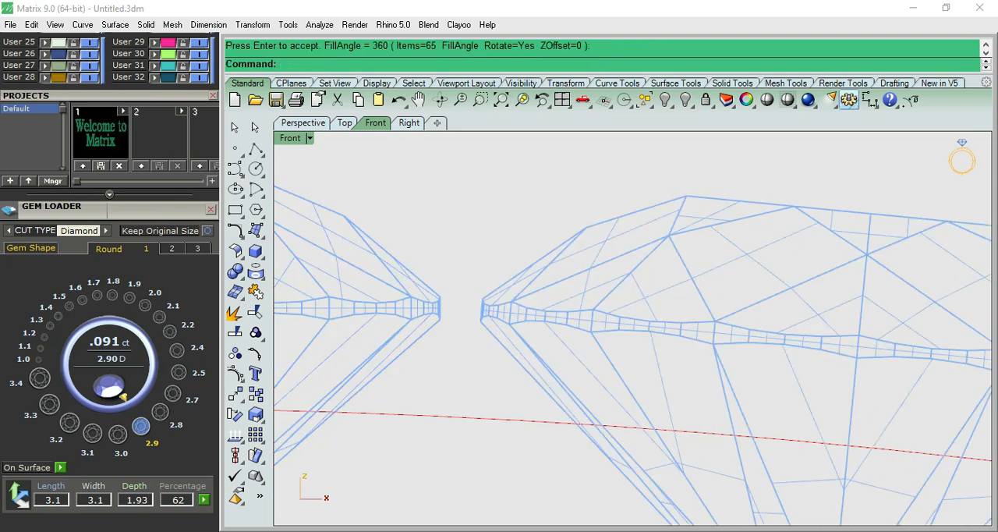
- Check the gap between the girdles of two neighbouring gems with a linear dimension, without placing it
{"action": "left_click", "coordinate": [869, 100]}
{"action": "left_click", "coordinate": [439, 297]}
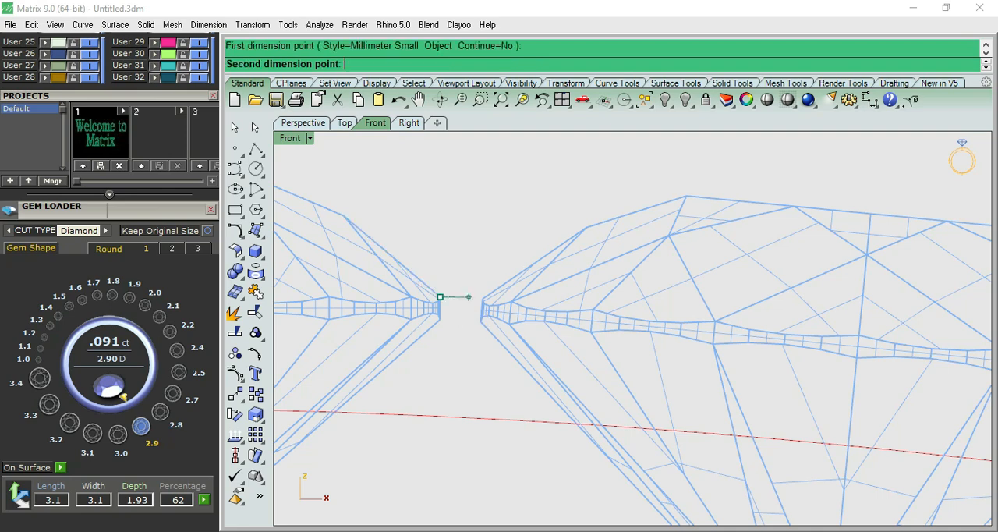
{"action": "left_click", "coordinate": [483, 302]}
{"action": "scroll", "coordinate": [479, 298], "scroll_direction": "down", "scroll_amount": 3}
{"action": "key", "text": "Escape"}
{"action": "scroll", "coordinate": [480, 297], "scroll_direction": "down", "scroll_amount": 10}
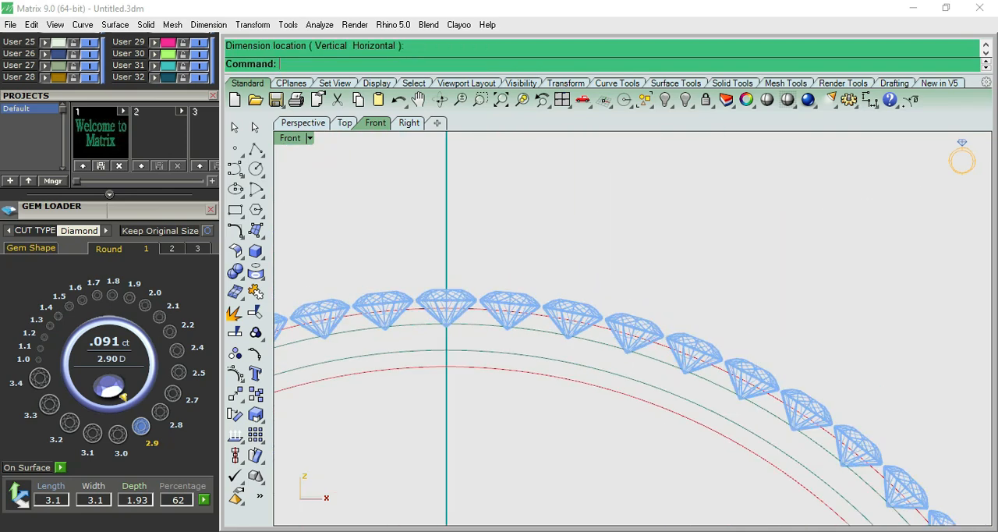
- Examine the spacing of the arrayed gems all around the bangle in the Front view
{"action": "key", "text": "ctrl+F1"}
{"action": "key", "text": "ctrl+F2"}
{"action": "scroll", "coordinate": [562, 315], "scroll_direction": "down", "scroll_amount": 8}
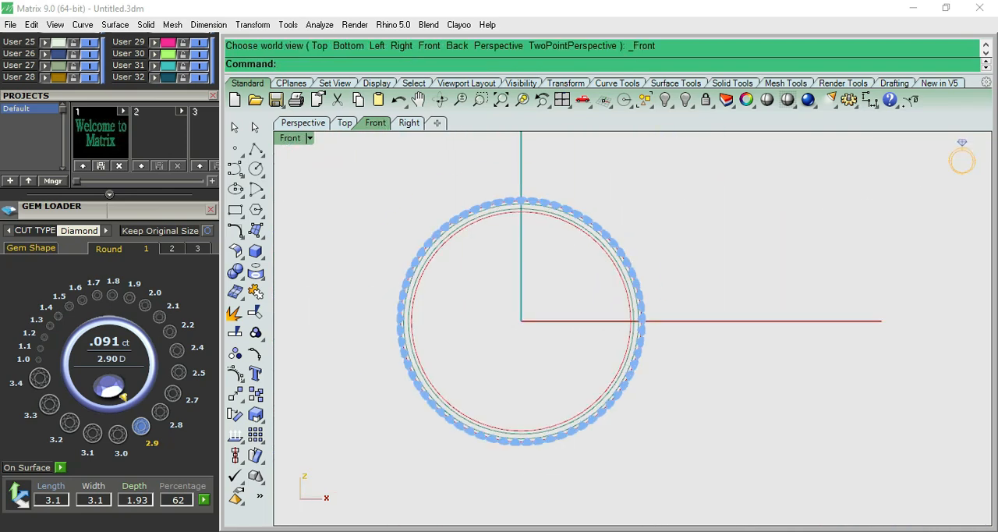
{"action": "scroll", "coordinate": [527, 195], "scroll_direction": "up", "scroll_amount": 16}
{"action": "scroll", "coordinate": [530, 193], "scroll_direction": "down", "scroll_amount": 18}
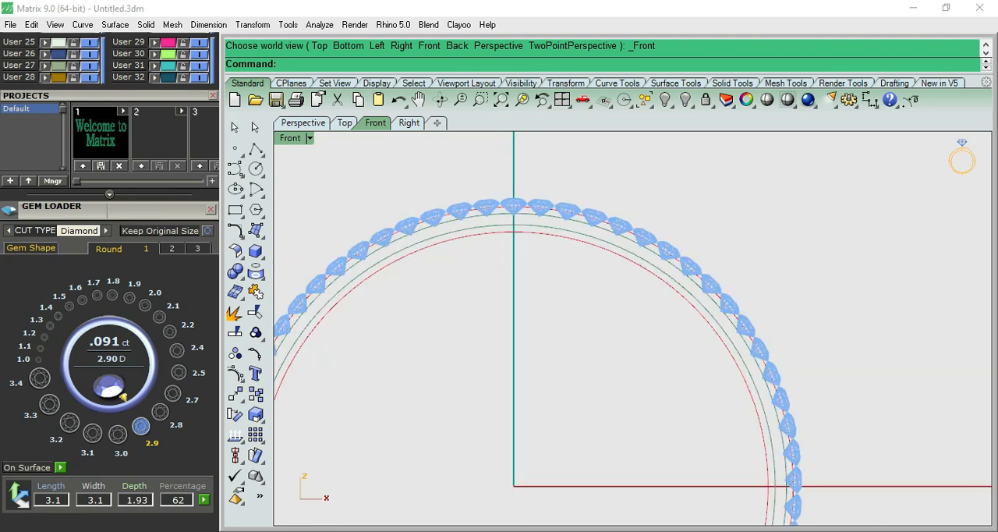
{"action": "scroll", "coordinate": [544, 354], "scroll_direction": "up", "scroll_amount": 4}
{"action": "scroll", "coordinate": [538, 354], "scroll_direction": "down", "scroll_amount": 4}
{"action": "scroll", "coordinate": [520, 227], "scroll_direction": "up", "scroll_amount": 8}
{"action": "scroll", "coordinate": [519, 218], "scroll_direction": "down", "scroll_amount": 5}
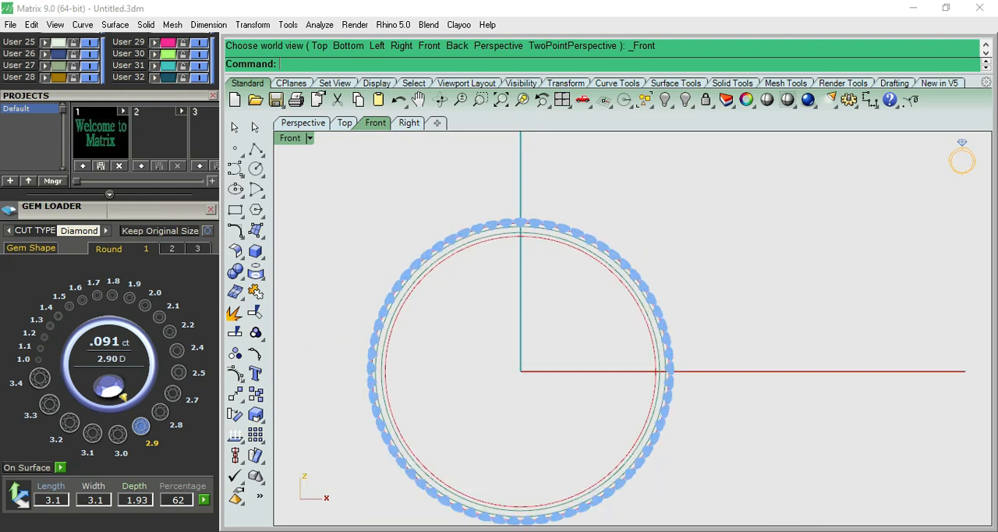
{"action": "right_click_drag", "start_coordinate": [543, 505], "coordinate": [541, 410]}
{"action": "scroll", "coordinate": [541, 410], "scroll_direction": "up", "scroll_amount": 6}
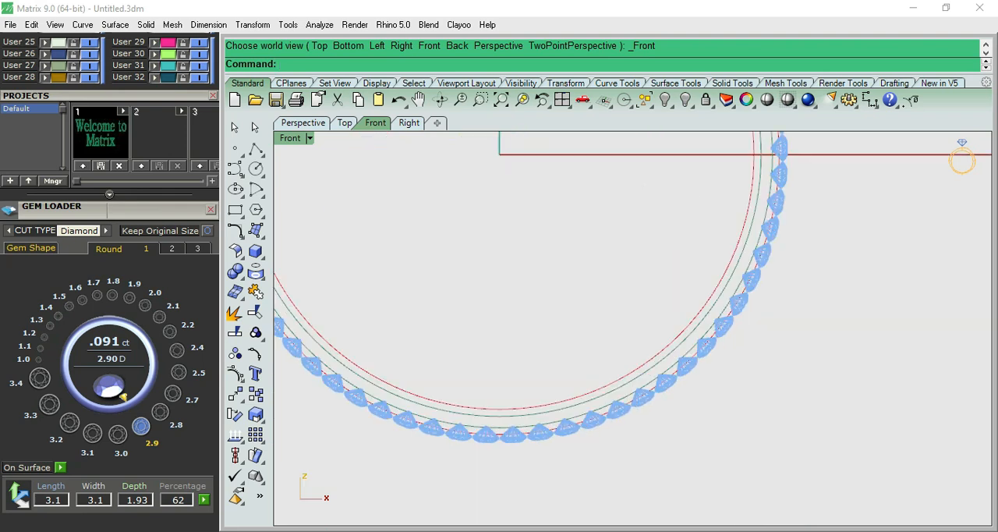
{"action": "scroll", "coordinate": [541, 408], "scroll_direction": "down", "scroll_amount": 8}
- Draw a vertical line centred on the origin that extends beyond the gem ring on both sides
{"action": "left_click", "coordinate": [256, 148]}
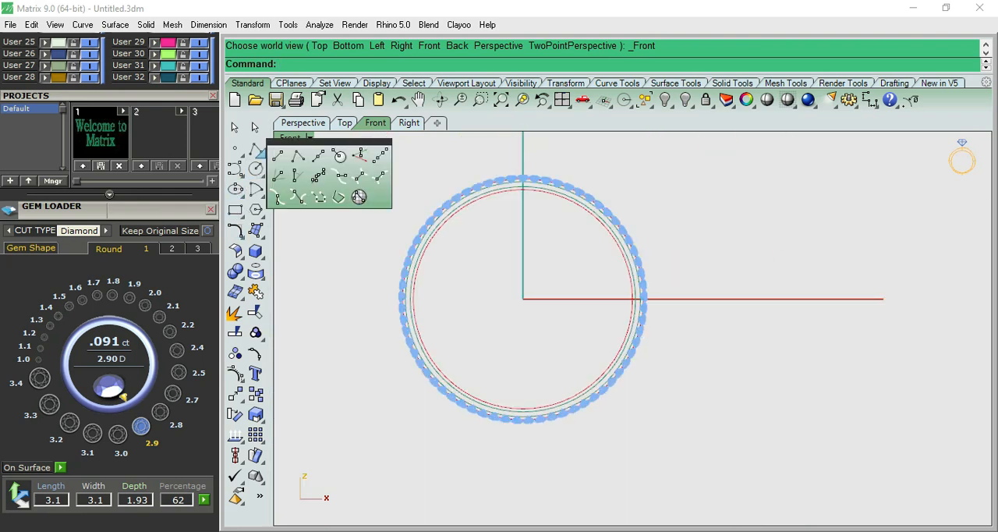
{"action": "left_click", "coordinate": [316, 156]}
{"action": "left_click", "coordinate": [522, 298]}
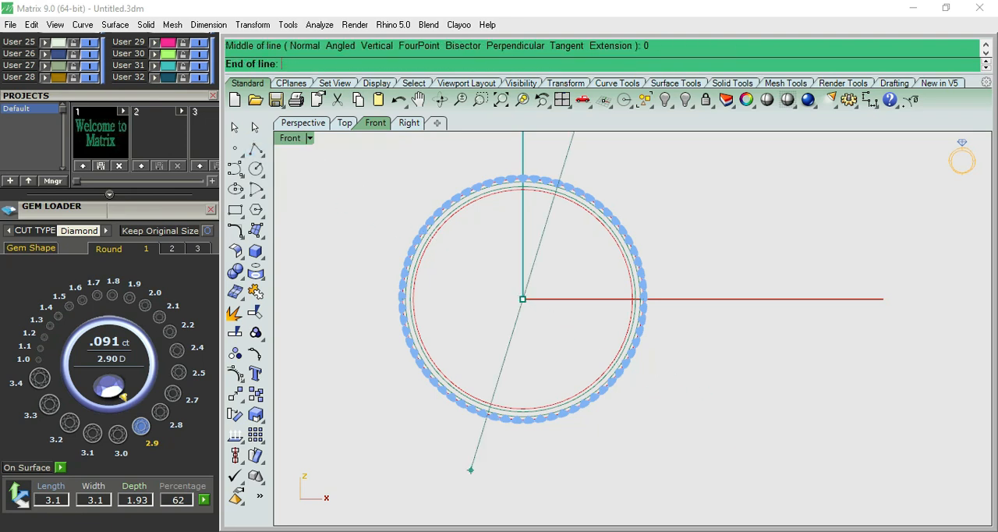
{"action": "left_click", "coordinate": [522, 501]}
{"action": "scroll", "coordinate": [530, 182], "scroll_direction": "up", "scroll_amount": 6}
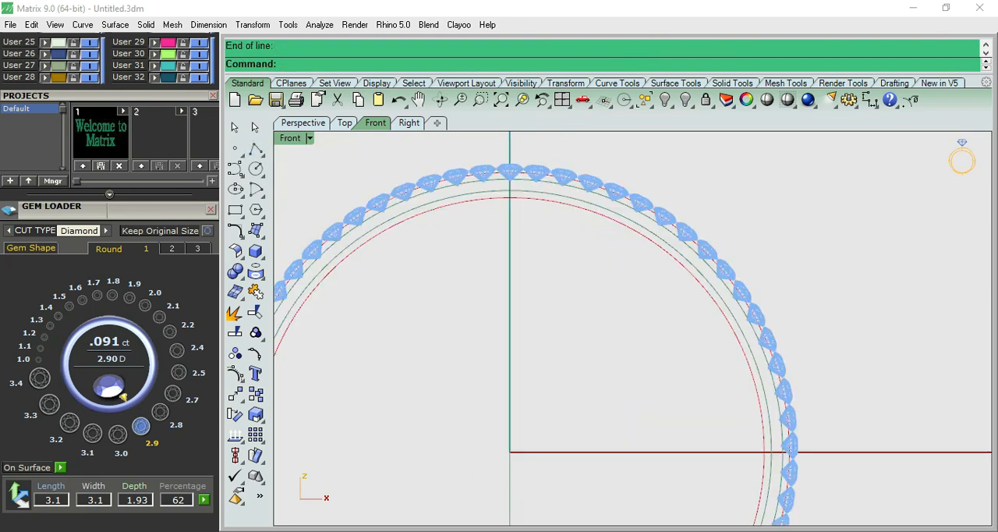
- Check the gap between the girdles of the top gem and its neighbour with an aligned dimension, without placing it
{"action": "scroll", "coordinate": [544, 157], "scroll_direction": "down", "scroll_amount": 2}
{"action": "right_click_drag", "start_coordinate": [544, 157], "coordinate": [508, 305]}
{"action": "scroll", "coordinate": [508, 306], "scroll_direction": "up", "scroll_amount": 8}
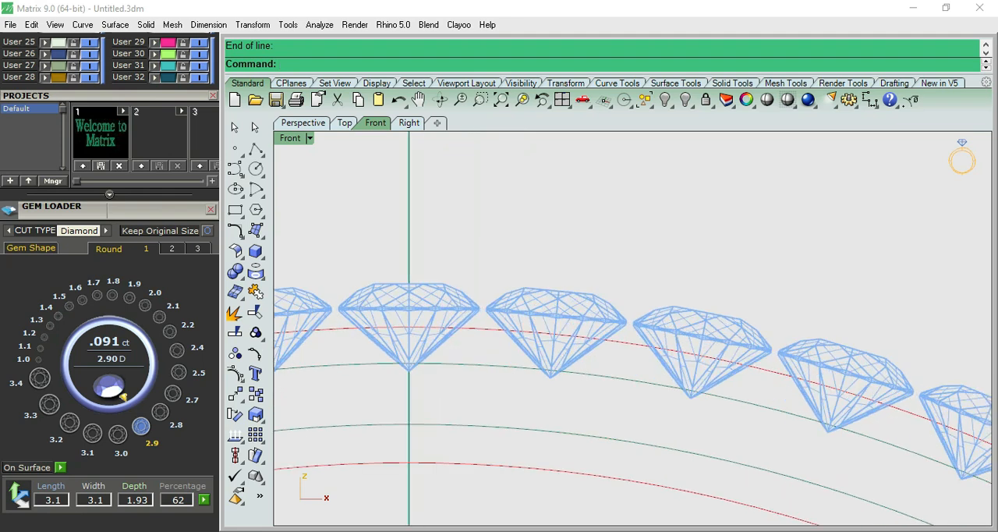
{"action": "left_click", "coordinate": [870, 100]}
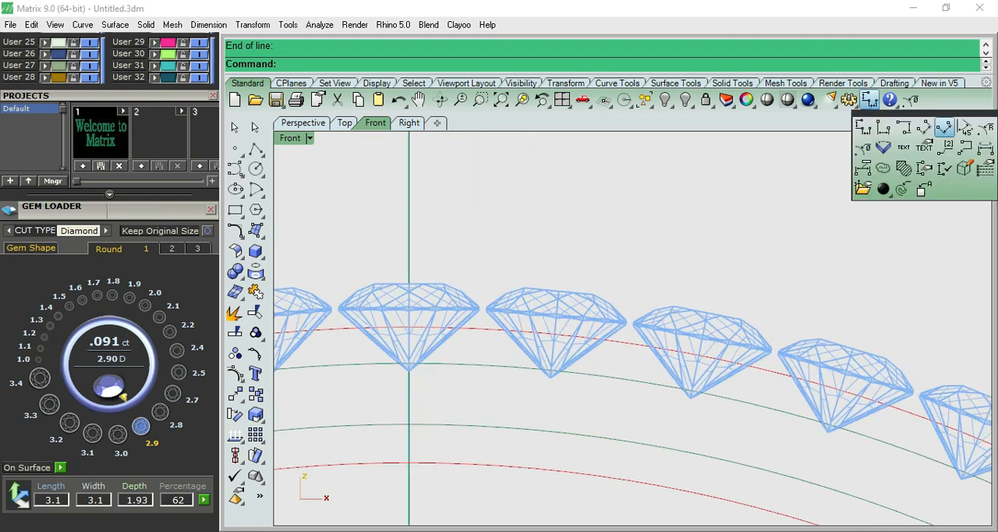
{"action": "left_click", "coordinate": [926, 126]}
{"action": "scroll", "coordinate": [457, 310], "scroll_direction": "up", "scroll_amount": 3}
{"action": "scroll", "coordinate": [458, 308], "scroll_direction": "up", "scroll_amount": 6}
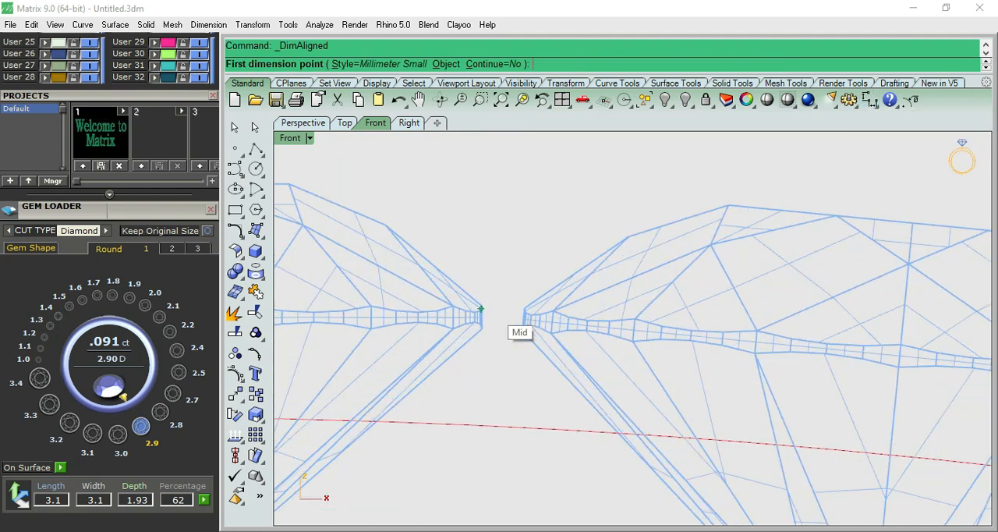
{"action": "left_click", "coordinate": [467, 299]}
{"action": "left_click", "coordinate": [567, 307]}
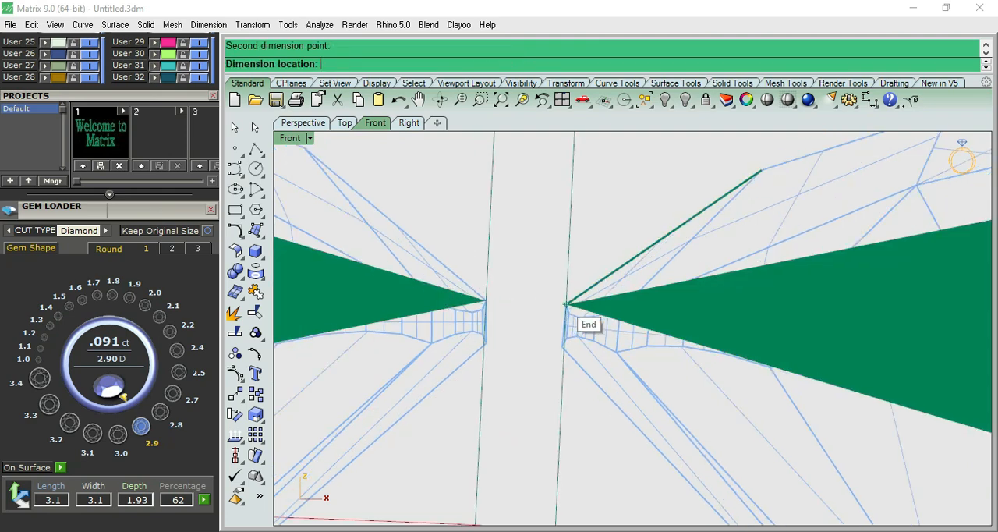
{"action": "scroll", "coordinate": [563, 306], "scroll_direction": "down", "scroll_amount": 4}
{"action": "key", "text": "Escape"}
{"action": "scroll", "coordinate": [561, 305], "scroll_direction": "down", "scroll_amount": 14}
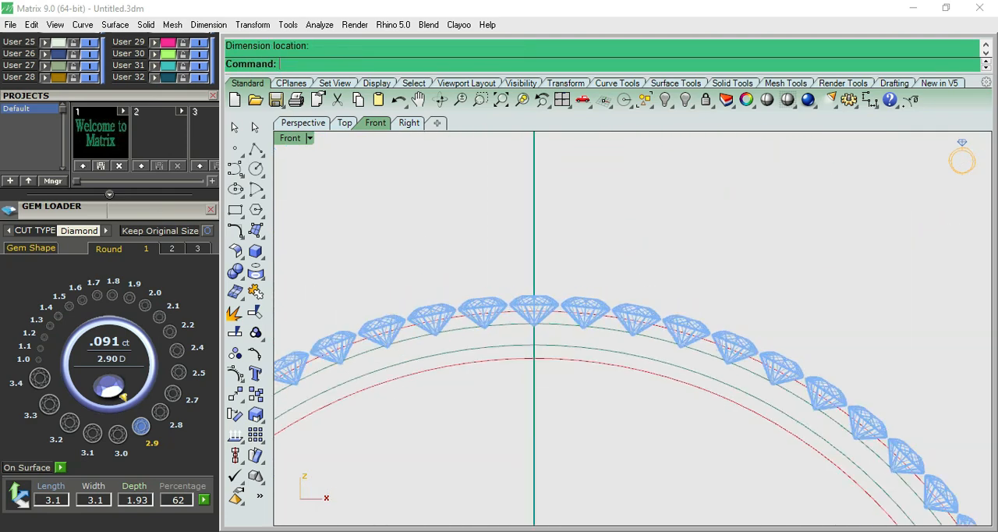
- Examine the gem ring in the Front and Top views and compare it with the bangles in the reference picture
{"action": "key", "text": "F5"}
{"action": "key", "text": "F6"}
{"action": "scroll", "coordinate": [558, 307], "scroll_direction": "up", "scroll_amount": 9}
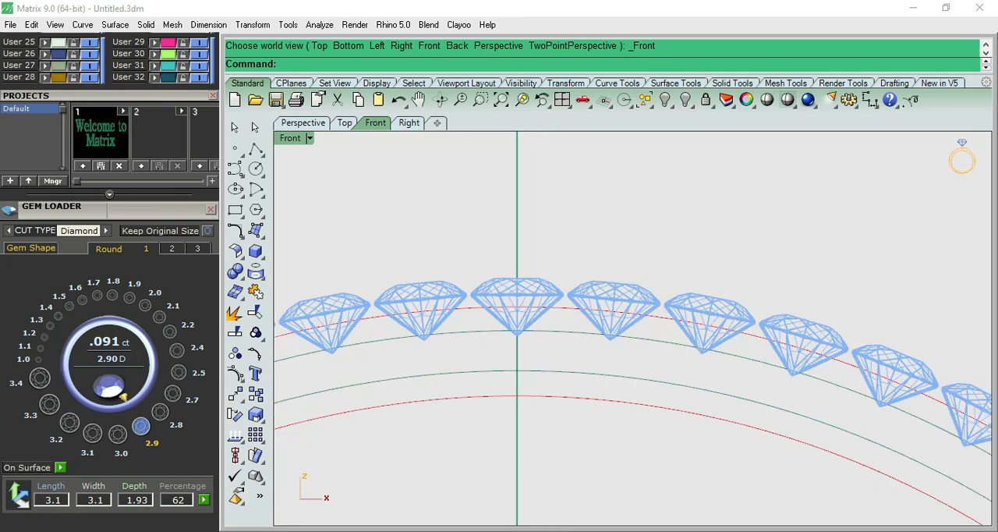
{"action": "scroll", "coordinate": [554, 312], "scroll_direction": "down", "scroll_amount": 8}
{"action": "scroll", "coordinate": [551, 390], "scroll_direction": "up", "scroll_amount": 5}
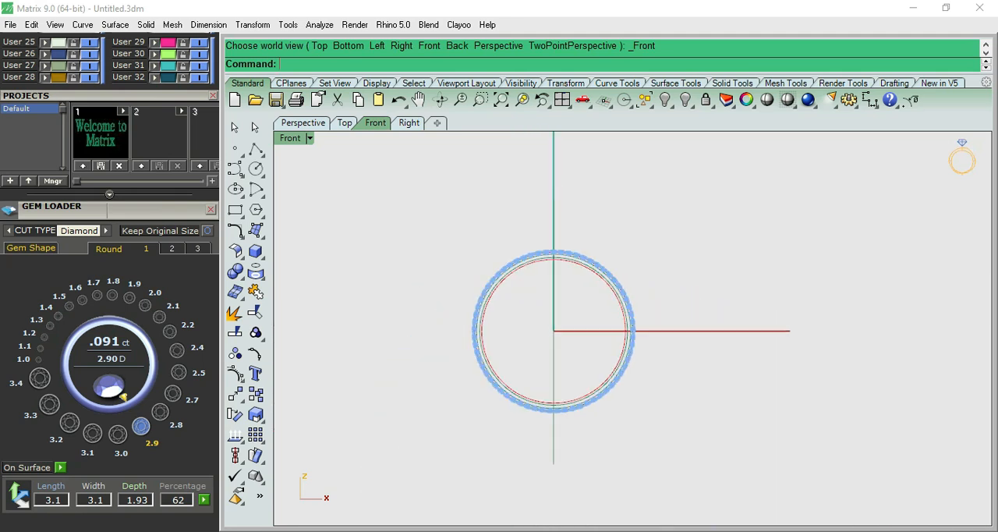
{"action": "scroll", "coordinate": [550, 405], "scroll_direction": "down", "scroll_amount": 4}
{"action": "scroll", "coordinate": [550, 405], "scroll_direction": "up", "scroll_amount": 8}
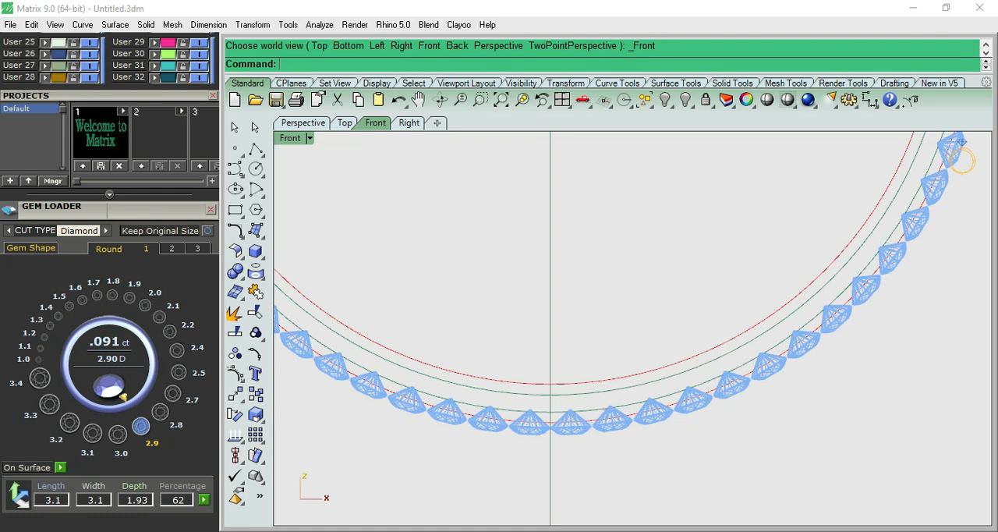
{"action": "scroll", "coordinate": [555, 424], "scroll_direction": "up", "scroll_amount": 5}
{"action": "scroll", "coordinate": [555, 425], "scroll_direction": "down", "scroll_amount": 4}
{"action": "key", "text": "F5"}
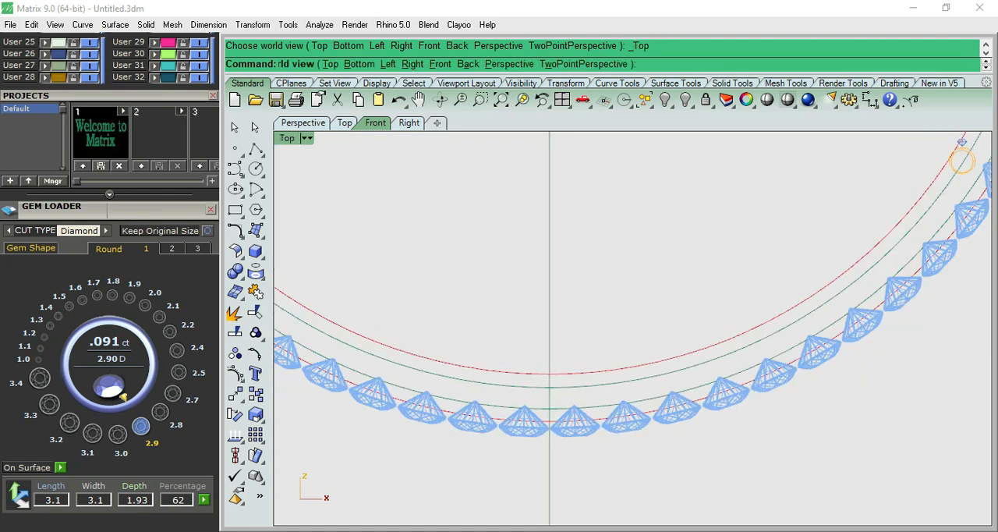
{"action": "scroll", "coordinate": [554, 425], "scroll_direction": "down", "scroll_amount": 18}
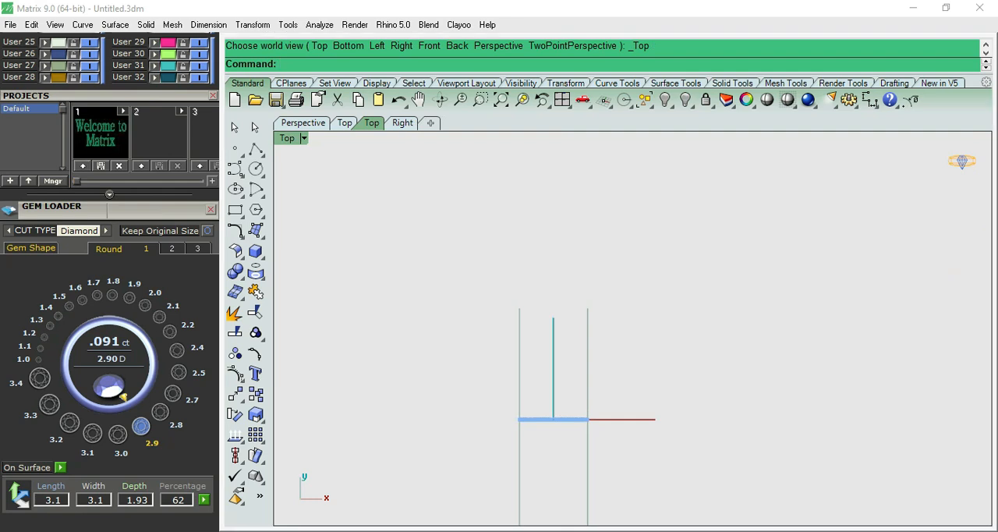
{"action": "scroll", "coordinate": [110, 282], "scroll_direction": "up", "scroll_amount": 5}
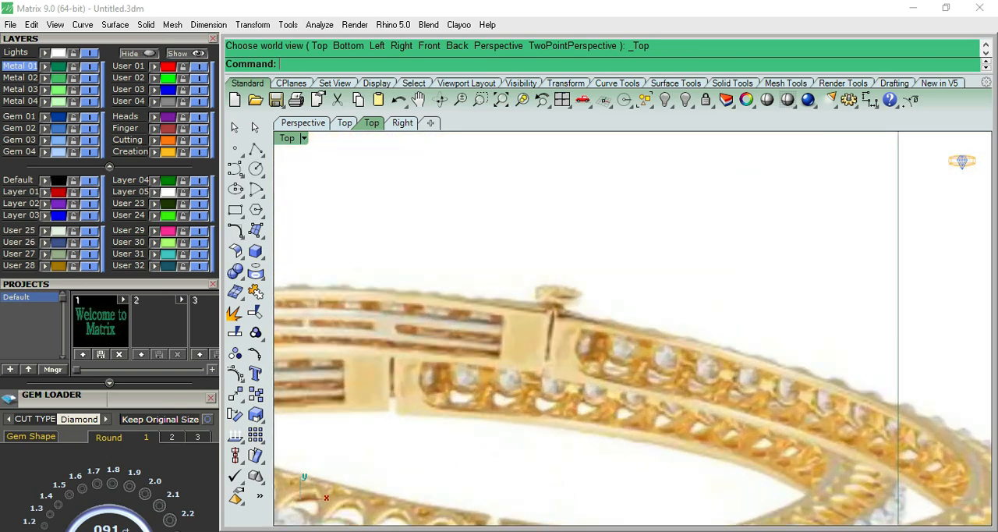
{"action": "scroll", "coordinate": [556, 330], "scroll_direction": "down", "scroll_amount": 14}
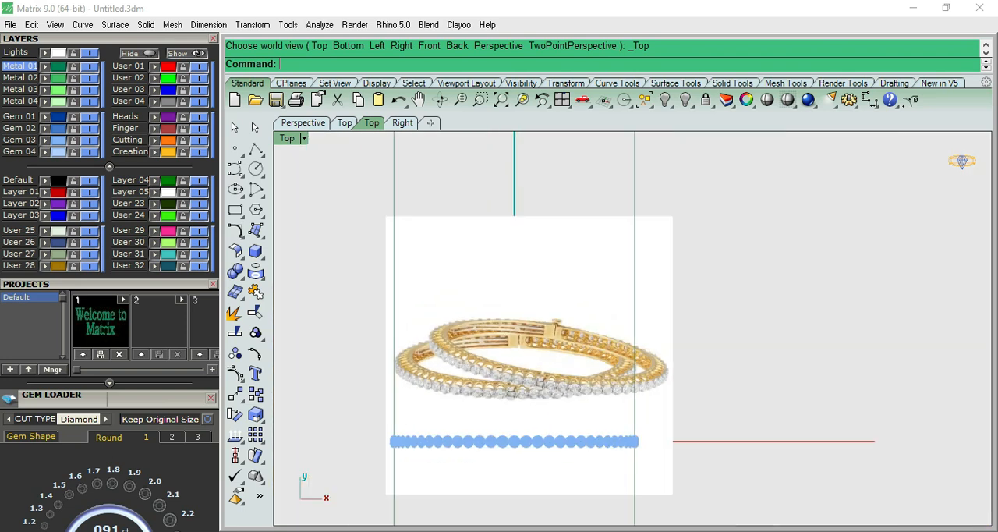
- Hide the reference picture by turning off the Lights layer, and return to the Front view
{"action": "left_click", "coordinate": [90, 53]}
{"action": "scroll", "coordinate": [525, 431], "scroll_direction": "up", "scroll_amount": 12}
{"action": "key", "text": "F2"}
{"action": "scroll", "coordinate": [526, 435], "scroll_direction": "down", "scroll_amount": 10}
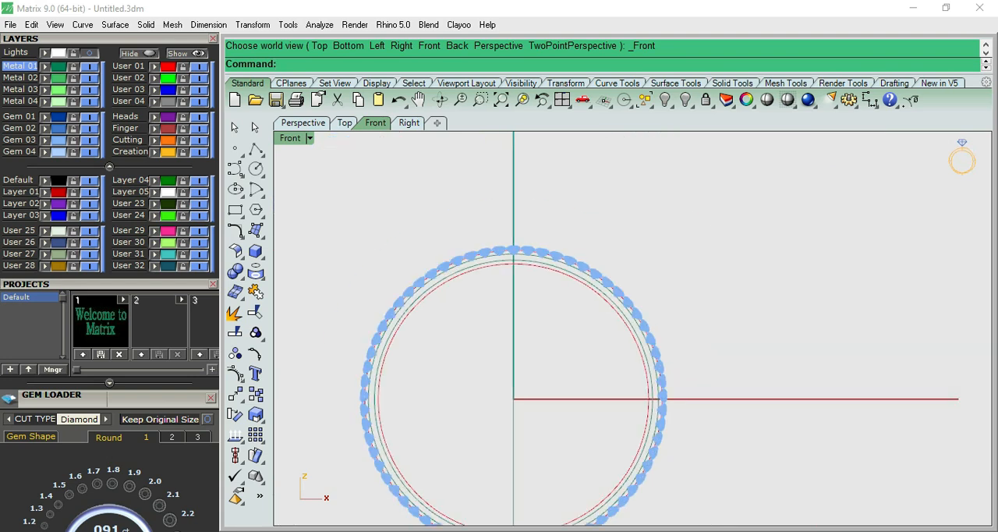
- Undo the polar array of 65 gems and inspect the single gem at the top of the bangle
{"action": "key", "text": "ctrl+z"}
{"action": "scroll", "coordinate": [507, 249], "scroll_direction": "up", "scroll_amount": 5}
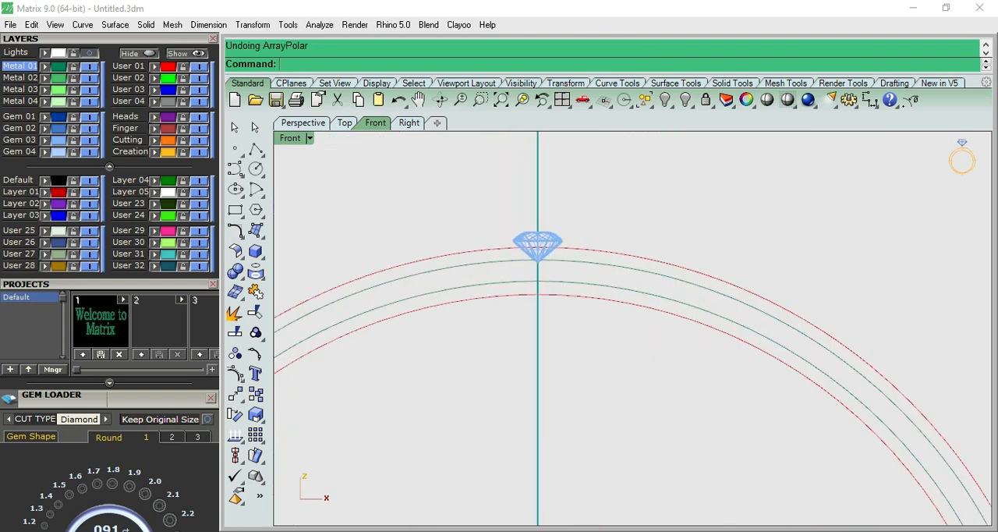
{"action": "left_click", "coordinate": [544, 236]}
{"action": "scroll", "coordinate": [544, 236], "scroll_direction": "up", "scroll_amount": 12}
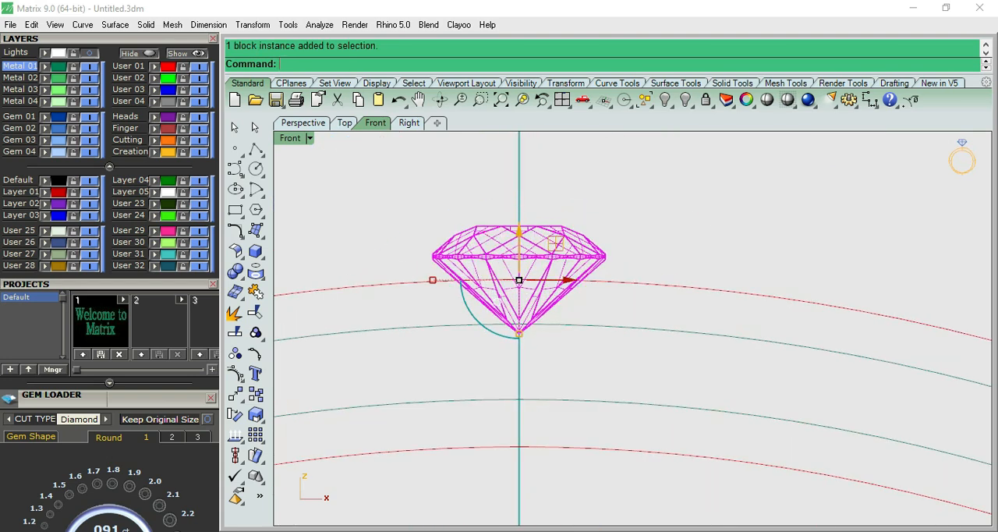
{"action": "scroll", "coordinate": [543, 238], "scroll_direction": "down", "scroll_amount": 5}
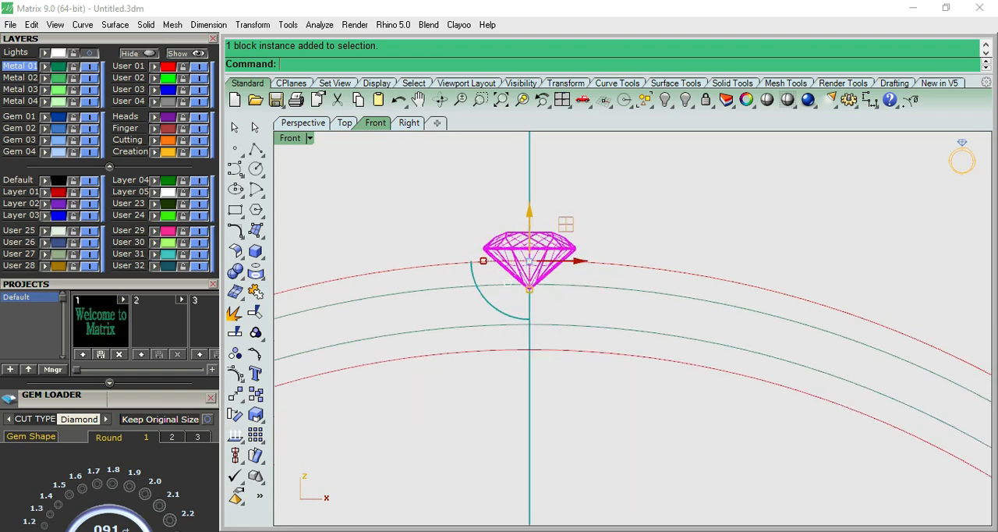
{"action": "scroll", "coordinate": [530, 265], "scroll_direction": "down", "scroll_amount": 8}
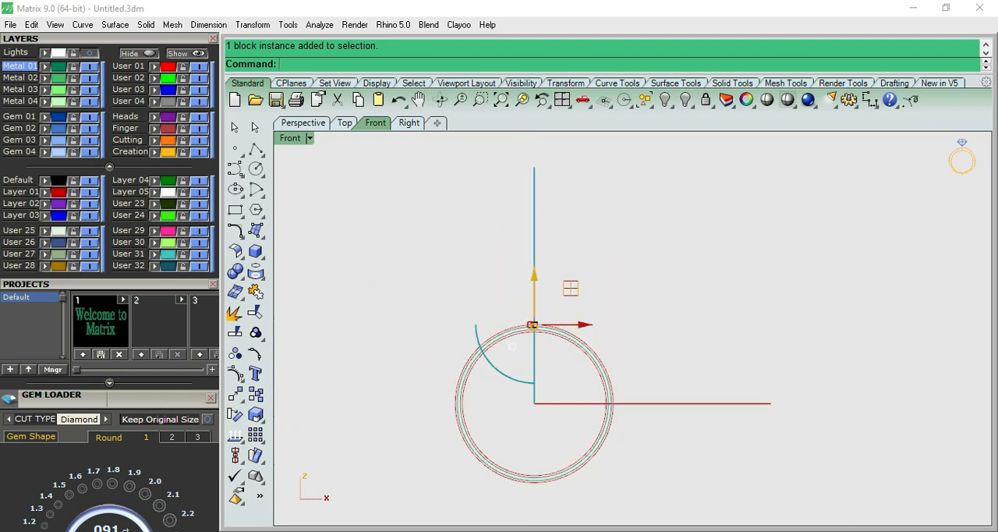
{"action": "scroll", "coordinate": [533, 460], "scroll_direction": "up", "scroll_amount": 8}
{"action": "key", "text": "Escape"}
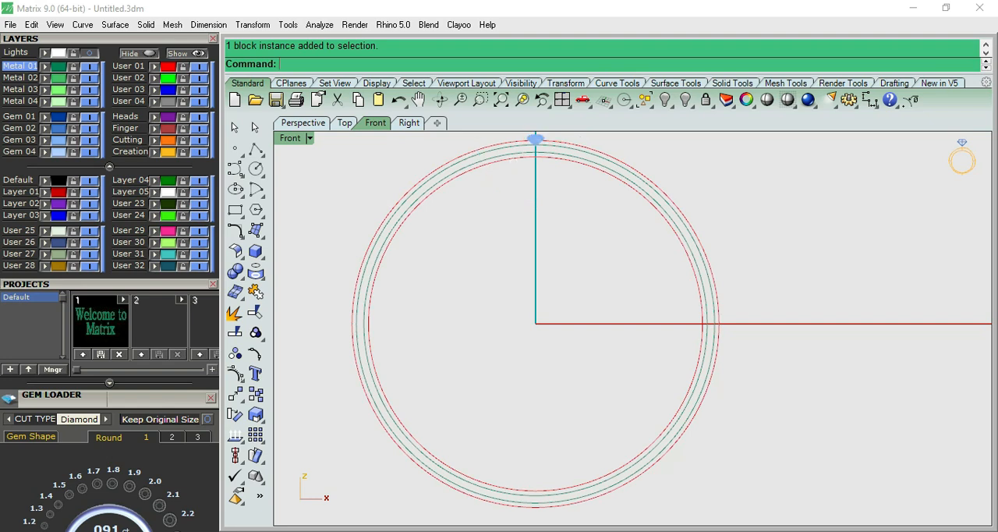
- Draw a vertical line with its midpoint at the origin (0), extending past the construction circles at both ends
{"action": "left_click_drag", "start_coordinate": [256, 148], "coordinate": [318, 156]}
{"action": "type", "text": "0"}
{"action": "key", "text": "Return"}
{"action": "scroll", "coordinate": [354, 193], "scroll_direction": "down", "scroll_amount": 8}
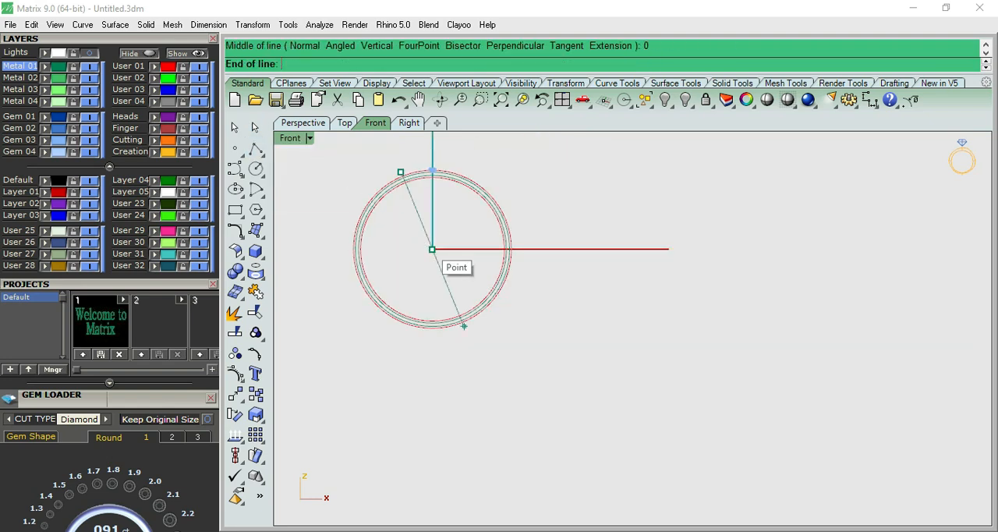
{"action": "left_click", "coordinate": [432, 438]}
{"action": "scroll", "coordinate": [409, 181], "scroll_direction": "up", "scroll_amount": 8}
{"action": "scroll", "coordinate": [453, 136], "scroll_direction": "up", "scroll_amount": 8}
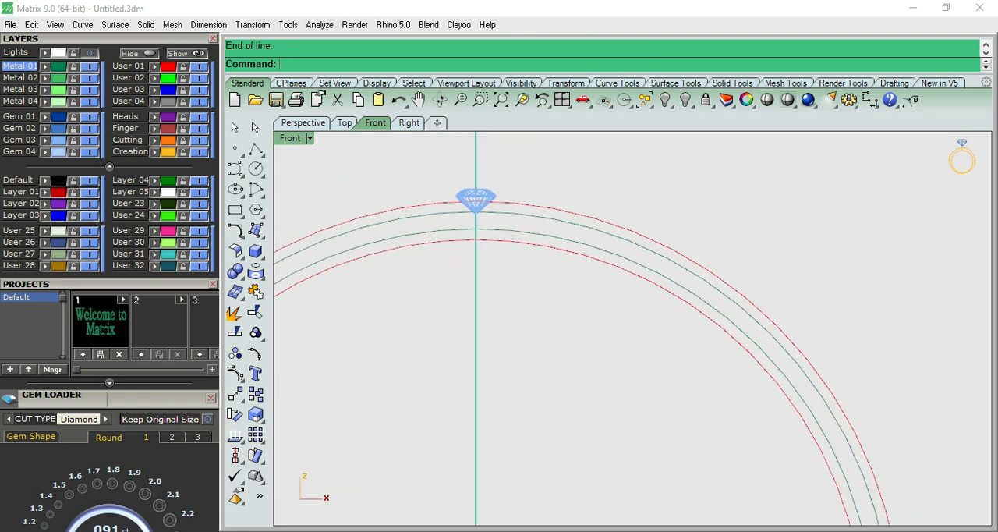
- Polar-array the top gem around the origin with 63 items over 360 degrees
{"action": "left_click", "coordinate": [475, 200]}
{"action": "scroll", "coordinate": [539, 184], "scroll_direction": "down", "scroll_amount": 8}
{"action": "type", "text": "ap"}
{"action": "key", "text": "Return"}
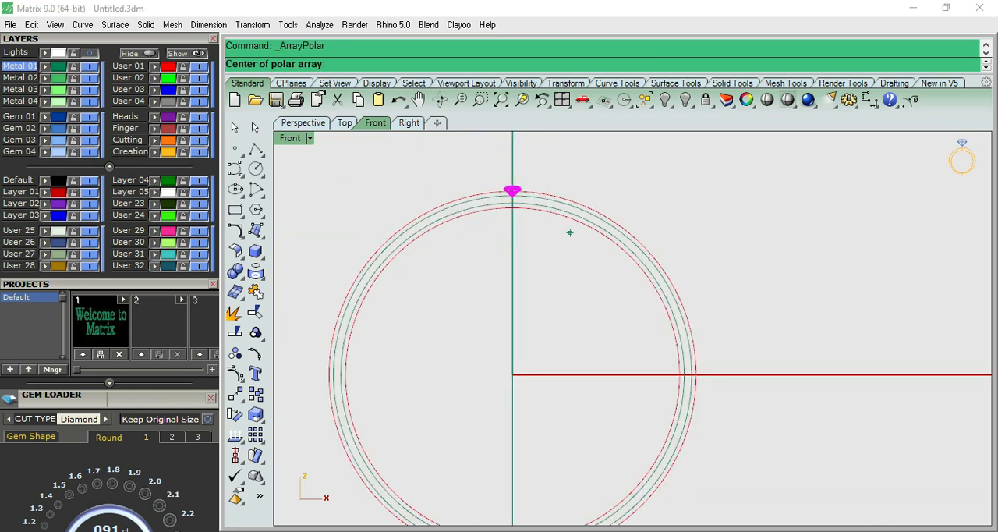
{"action": "key", "text": "Return"}
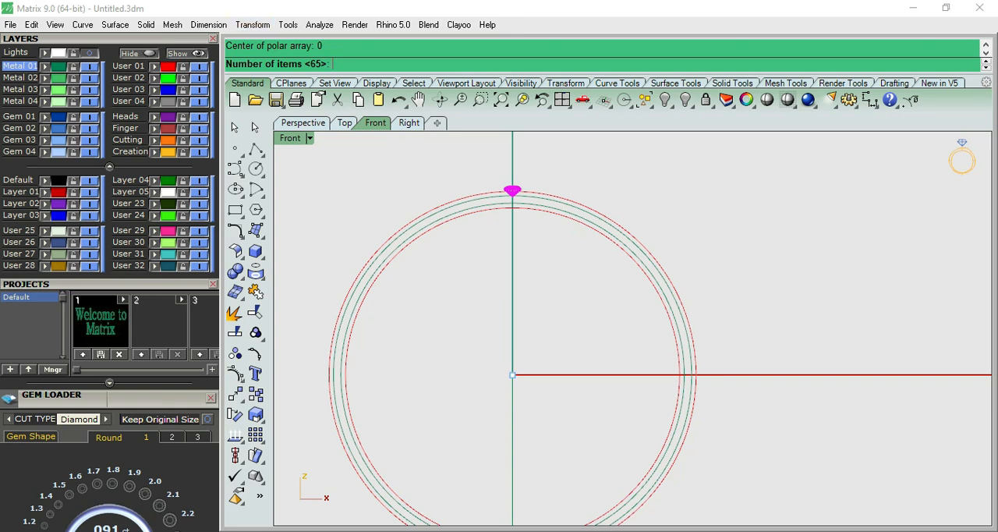
{"action": "type", "text": "63"}
{"action": "key", "text": "Return"}
{"action": "key", "text": "Return"}
{"action": "scroll", "coordinate": [522, 183], "scroll_direction": "up", "scroll_amount": 10}
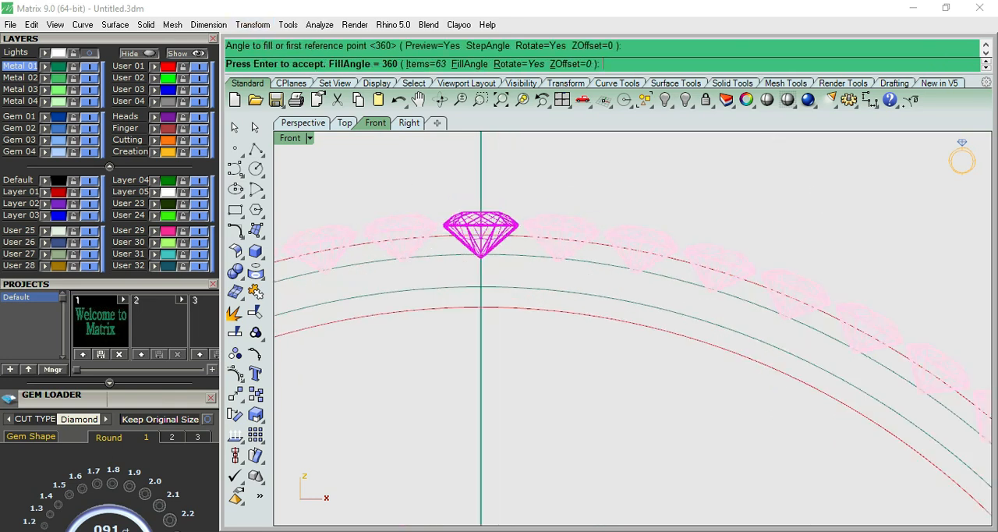
{"action": "key", "text": "Return"}
- Measure the gap between the upper girdle edges of the top gem and its neighbour with an unplaced aligned dimension
{"action": "left_click", "coordinate": [869, 99]}
{"action": "left_click", "coordinate": [925, 127]}
{"action": "scroll", "coordinate": [583, 210], "scroll_direction": "up", "scroll_amount": 2}
{"action": "scroll", "coordinate": [534, 223], "scroll_direction": "up", "scroll_amount": 2}
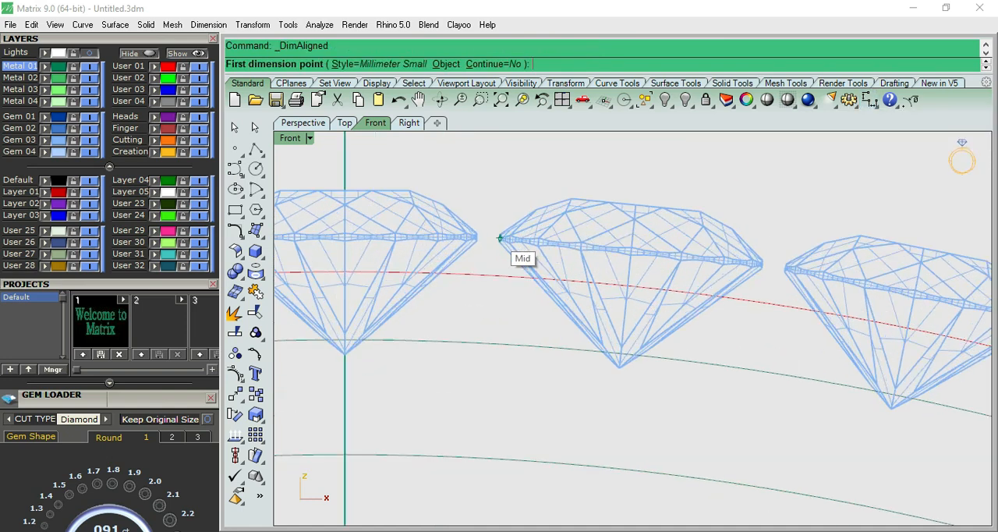
{"action": "left_click", "coordinate": [476, 233]}
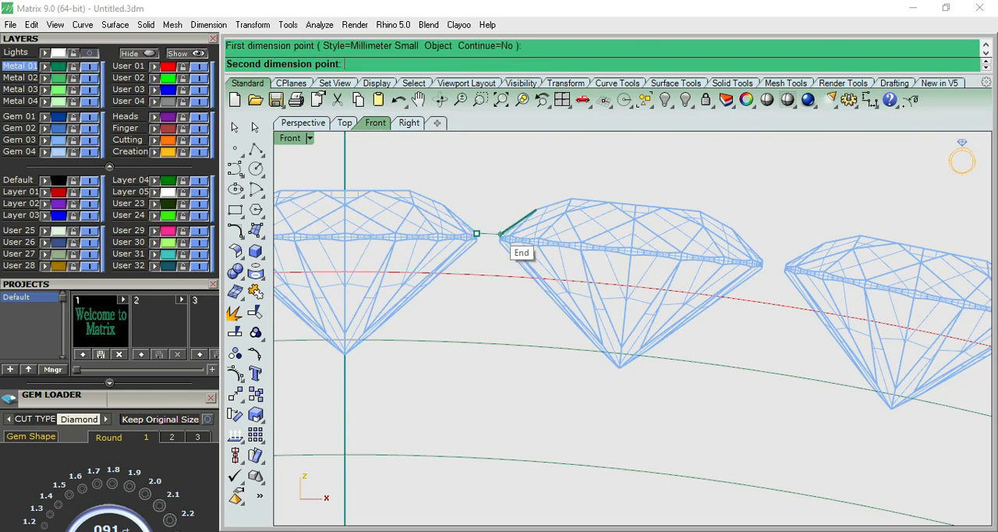
{"action": "left_click", "coordinate": [499, 236]}
{"action": "scroll", "coordinate": [498, 232], "scroll_direction": "down", "scroll_amount": 5}
{"action": "key", "text": "Escape"}
- Repeat the aligned gap measurement between the facing girdle sides of the same two gems, without placing the dimension
{"action": "scroll", "coordinate": [489, 232], "scroll_direction": "up", "scroll_amount": 10}
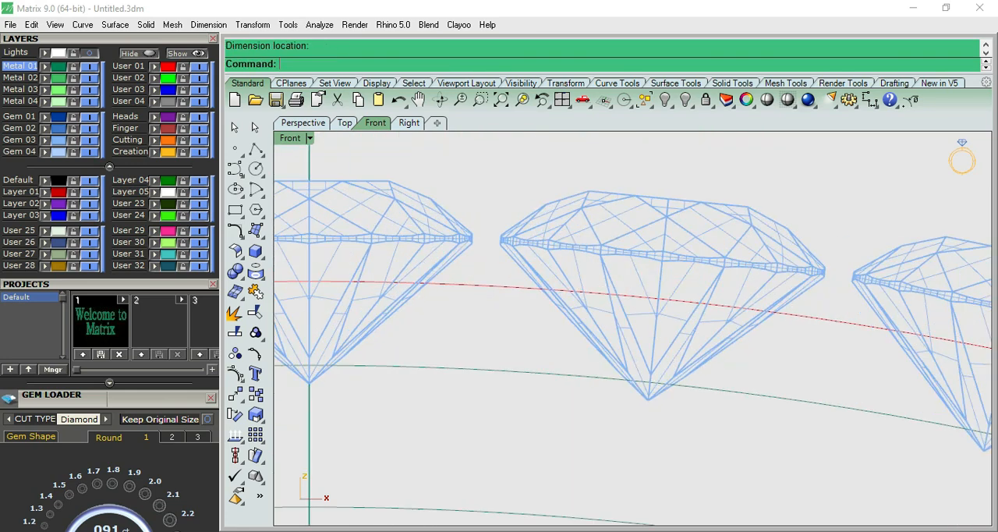
{"action": "right_click", "coordinate": [484, 236]}
{"action": "left_click", "coordinate": [466, 244]}
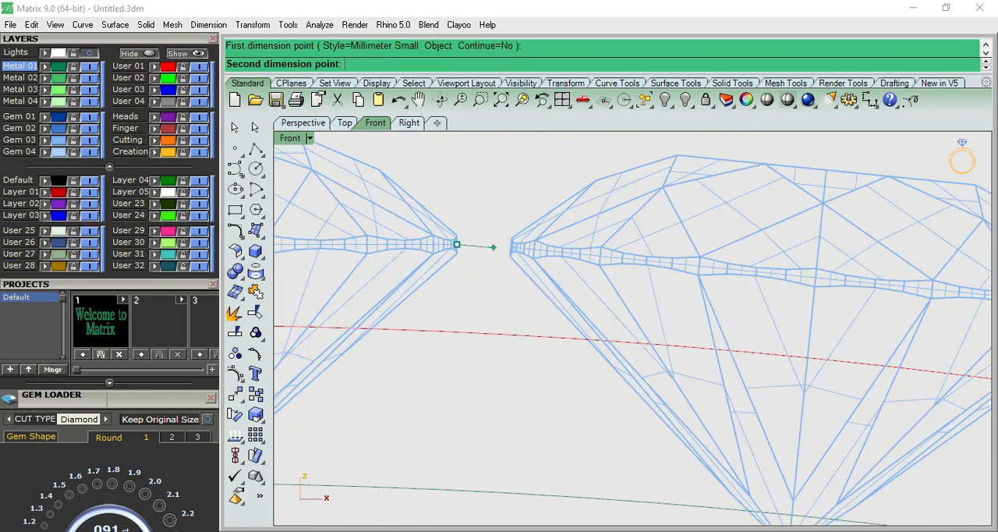
{"action": "left_click", "coordinate": [511, 248]}
{"action": "scroll", "coordinate": [506, 247], "scroll_direction": "down", "scroll_amount": 5}
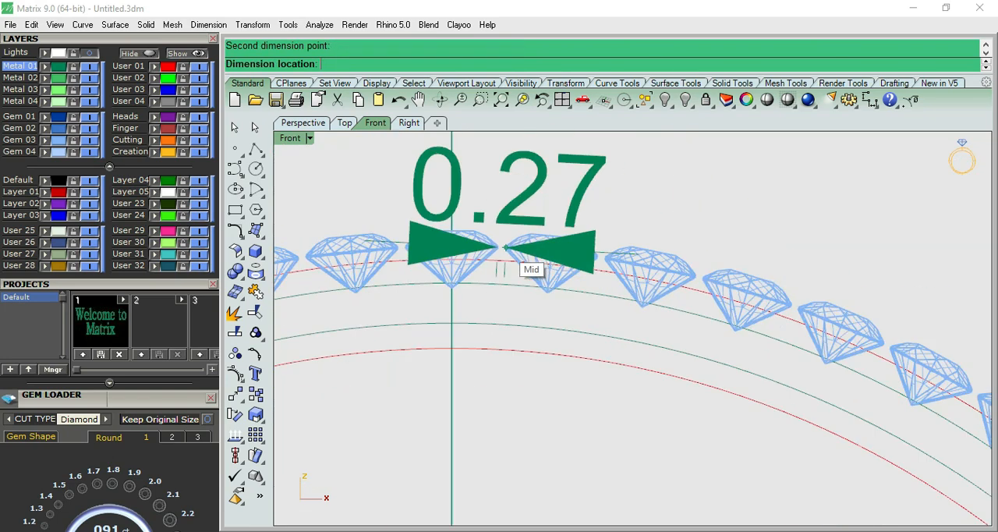
{"action": "key", "text": "Escape"}
{"action": "scroll", "coordinate": [505, 246], "scroll_direction": "up", "scroll_amount": 6}
{"action": "scroll", "coordinate": [506, 245], "scroll_direction": "down", "scroll_amount": 4}
{"action": "left_click", "coordinate": [437, 237]}
{"action": "scroll", "coordinate": [438, 237], "scroll_direction": "up", "scroll_amount": 6}
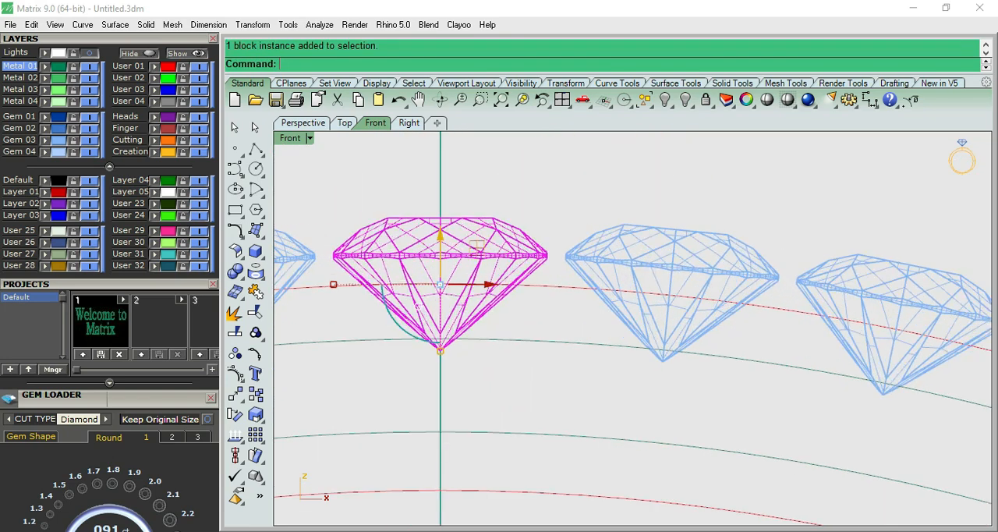
{"action": "key", "text": "Escape"}
- Examine the 63-gem ring in the Top view and shaded in the Front and Perspective views, ending in the unshaded Front view
{"action": "scroll", "coordinate": [516, 206], "scroll_direction": "down", "scroll_amount": 12}
{"action": "key", "text": "ctrl+F1"}
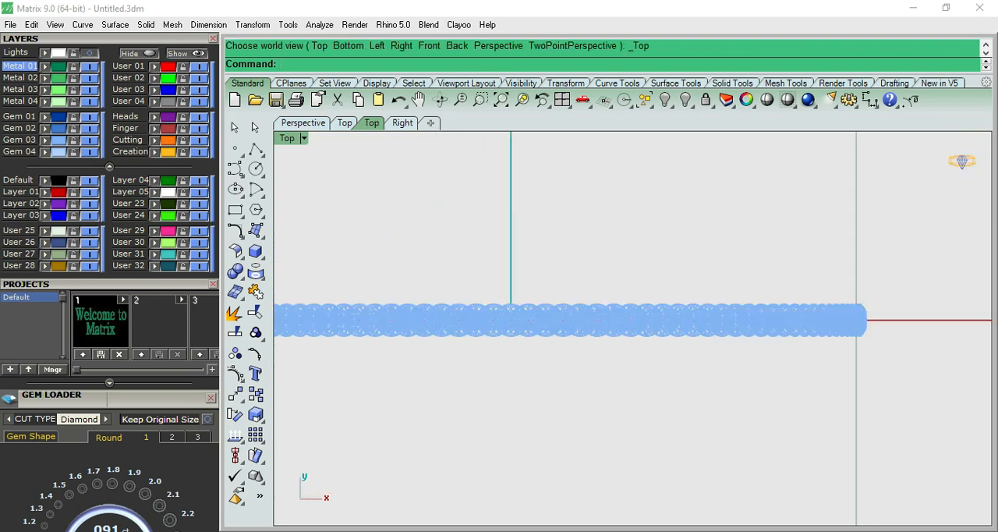
{"action": "key", "text": "ctrl+F2"}
{"action": "left_click", "coordinate": [767, 99]}
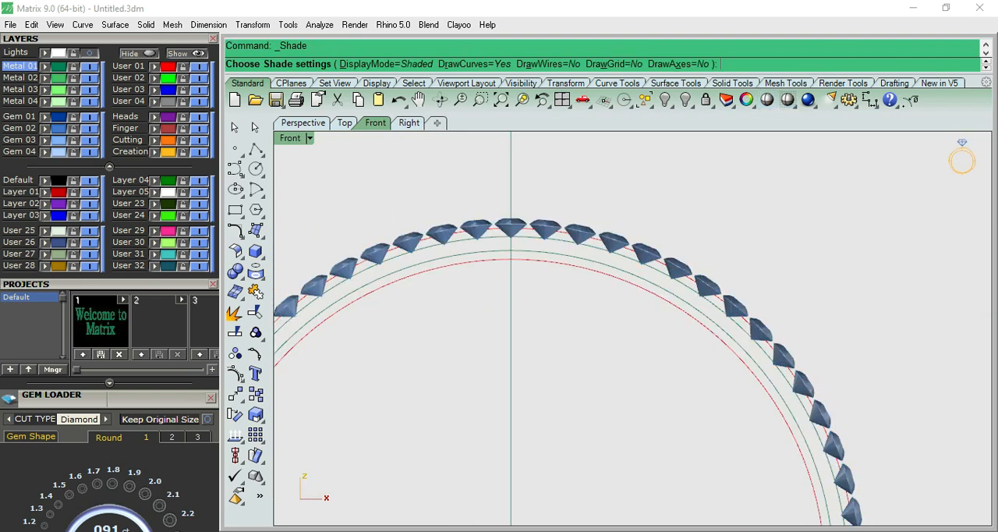
{"action": "key", "text": "ctrl+F4"}
{"action": "scroll", "coordinate": [582, 232], "scroll_direction": "up", "scroll_amount": 4}
{"action": "mouse_move", "coordinate": [581, 232]}
{"action": "right_mouse_down"}
{"action": "mouse_move", "coordinate": [623, 347]}
{"action": "mouse_move", "coordinate": [633, 242]}
{"action": "right_mouse_up"}
{"action": "scroll", "coordinate": [633, 234], "scroll_direction": "down", "scroll_amount": 5}
{"action": "scroll", "coordinate": [616, 328], "scroll_direction": "down", "scroll_amount": 3}
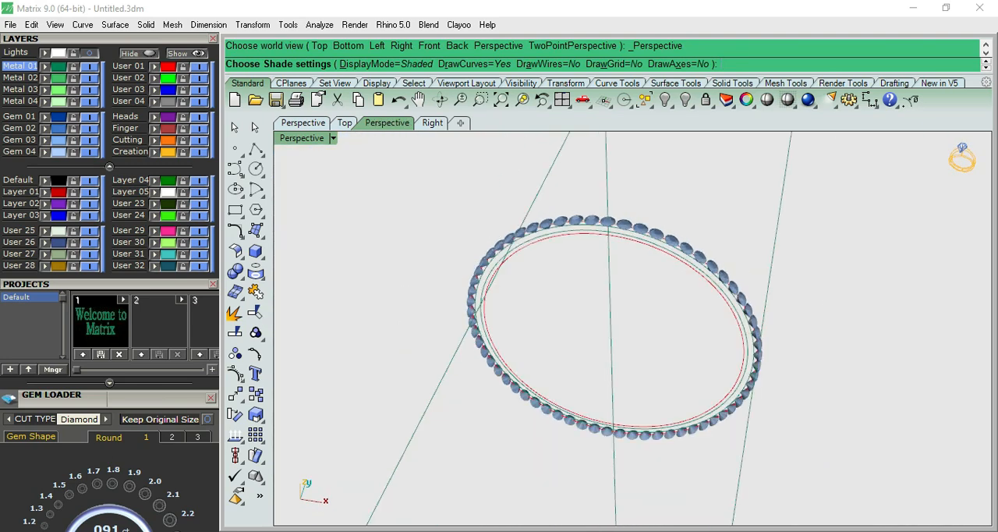
{"action": "scroll", "coordinate": [586, 218], "scroll_direction": "up", "scroll_amount": 8}
{"action": "scroll", "coordinate": [586, 212], "scroll_direction": "down", "scroll_amount": 6}
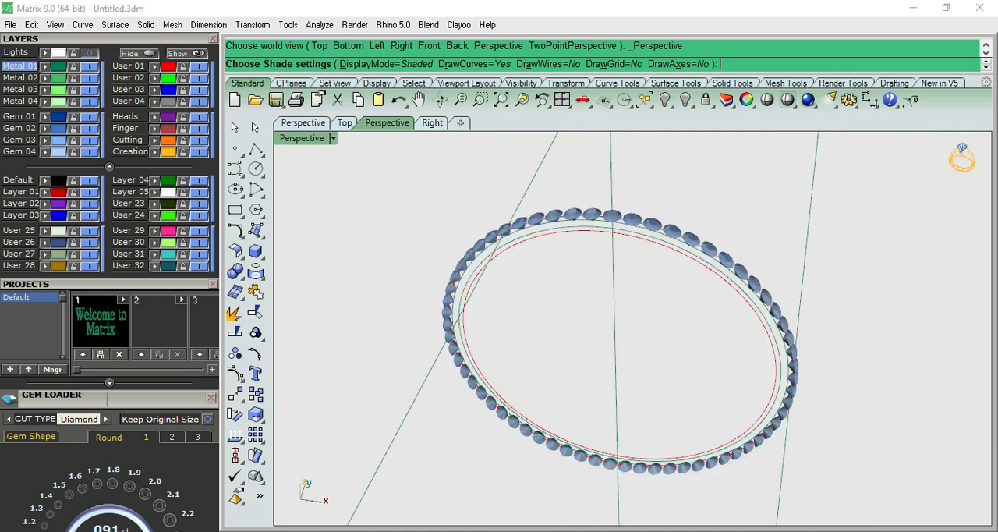
{"action": "right_click_drag", "start_coordinate": [616, 281], "coordinate": [585, 249]}
{"action": "key", "text": "F6"}
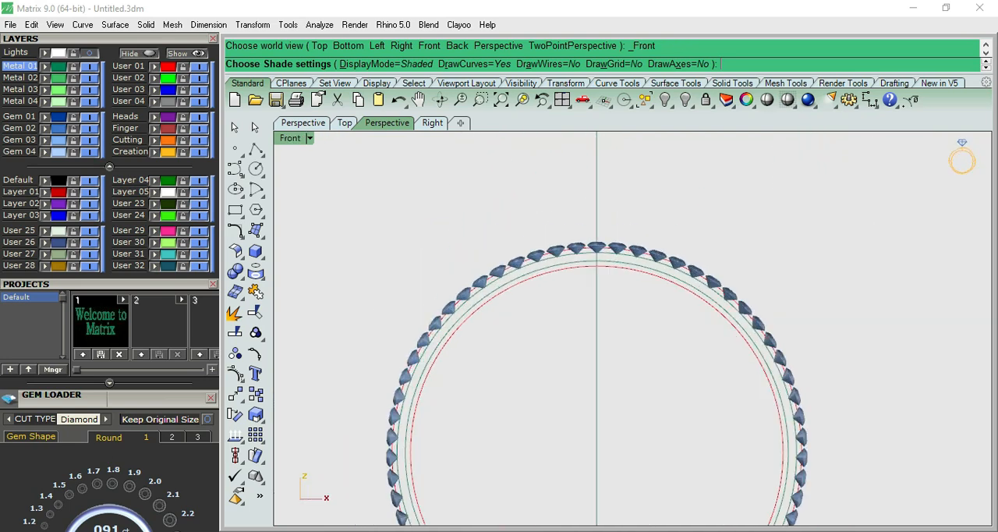
{"action": "key", "text": "Escape"}
{"action": "scroll", "coordinate": [596, 243], "scroll_direction": "up", "scroll_amount": 15}
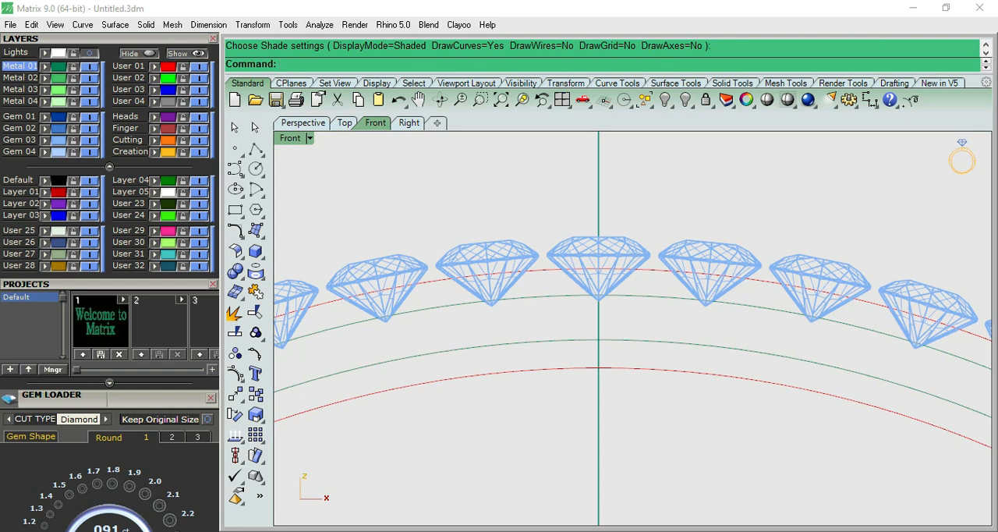
- Examine the diamond setting in the Top view reference picture and compare it with the gem ring in the Front view
{"action": "scroll", "coordinate": [632, 327], "scroll_direction": "down", "scroll_amount": 10}
{"action": "scroll", "coordinate": [542, 233], "scroll_direction": "down", "scroll_amount": 6}
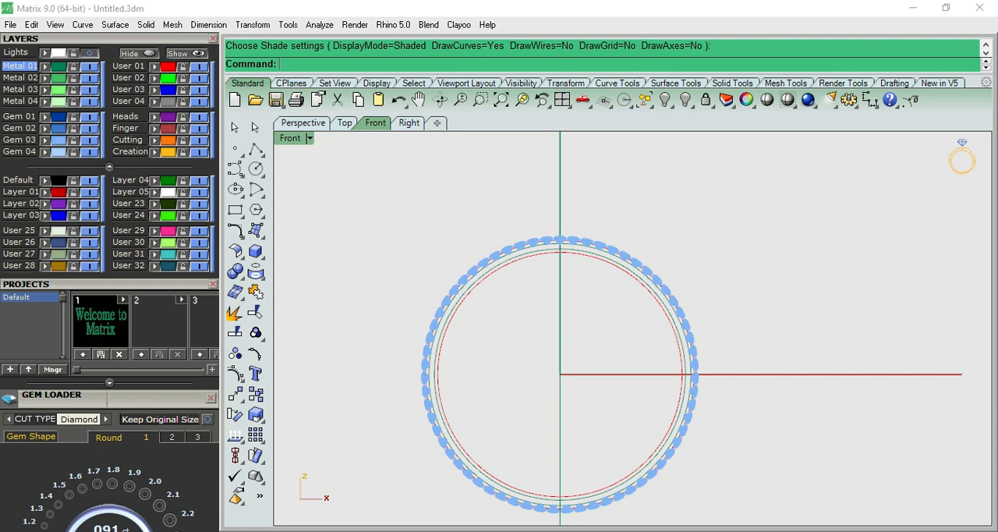
{"action": "key", "text": "ctrl+F1"}
{"action": "scroll", "coordinate": [592, 274], "scroll_direction": "up", "scroll_amount": 15}
{"action": "right_click_drag", "start_coordinate": [593, 274], "coordinate": [564, 378]}
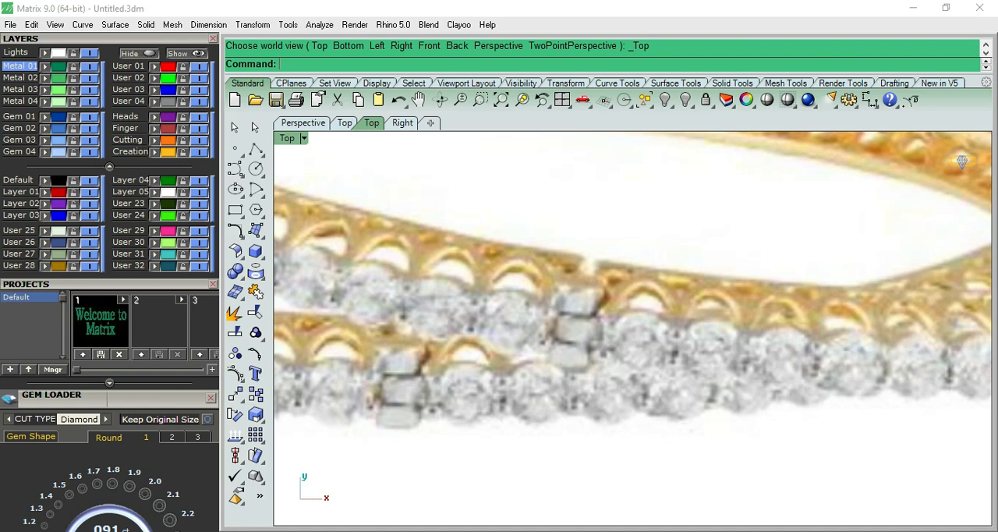
{"action": "scroll", "coordinate": [629, 318], "scroll_direction": "down", "scroll_amount": 2}
{"action": "key", "text": "ctrl+F2"}
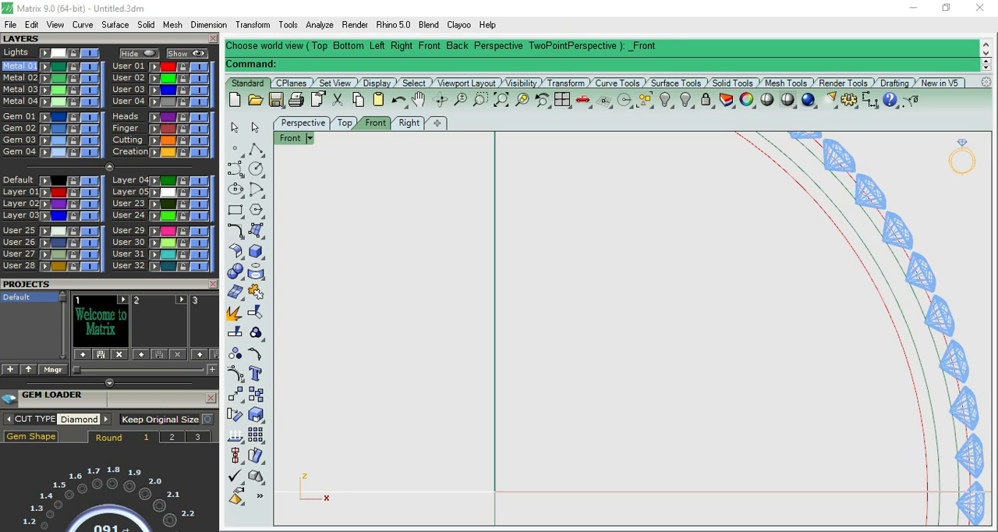
{"action": "scroll", "coordinate": [630, 368], "scroll_direction": "down", "scroll_amount": 5}
{"action": "scroll", "coordinate": [565, 225], "scroll_direction": "up", "scroll_amount": 5}
{"action": "scroll", "coordinate": [602, 179], "scroll_direction": "up", "scroll_amount": 5}
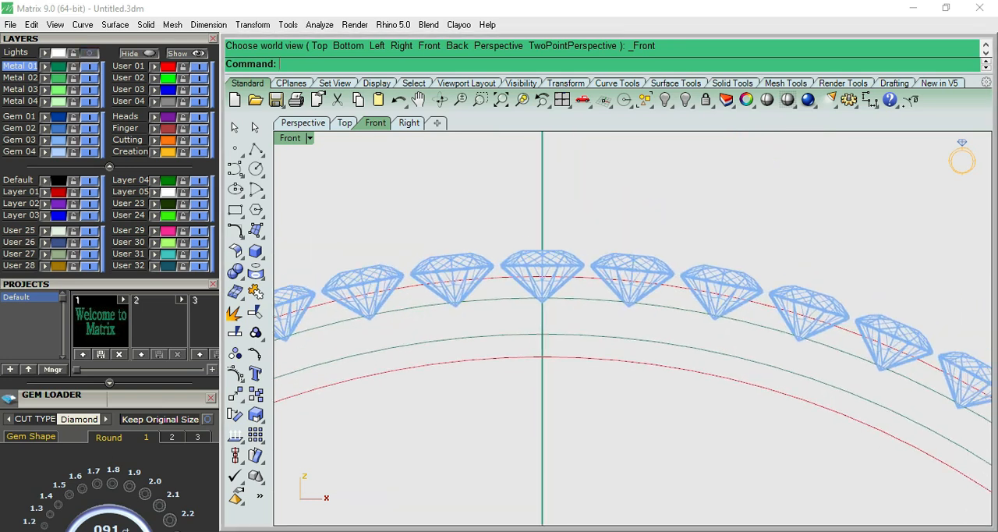
- Draw an interpolated curve from above the gap beside the top gem, down around its pavilion, to the vertical axis below its tip
{"action": "left_click", "coordinate": [234, 168]}
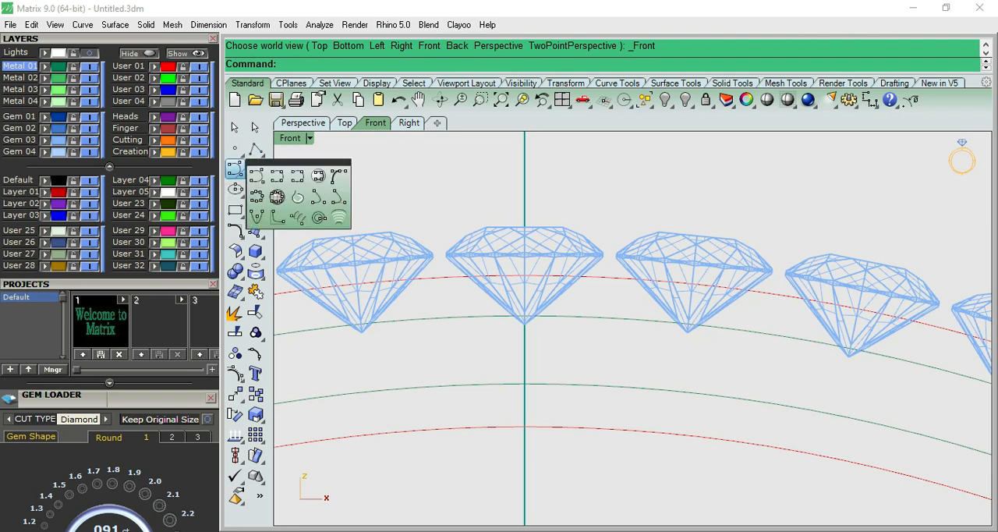
{"action": "left_click", "coordinate": [278, 176]}
{"action": "left_click", "coordinate": [608, 181]}
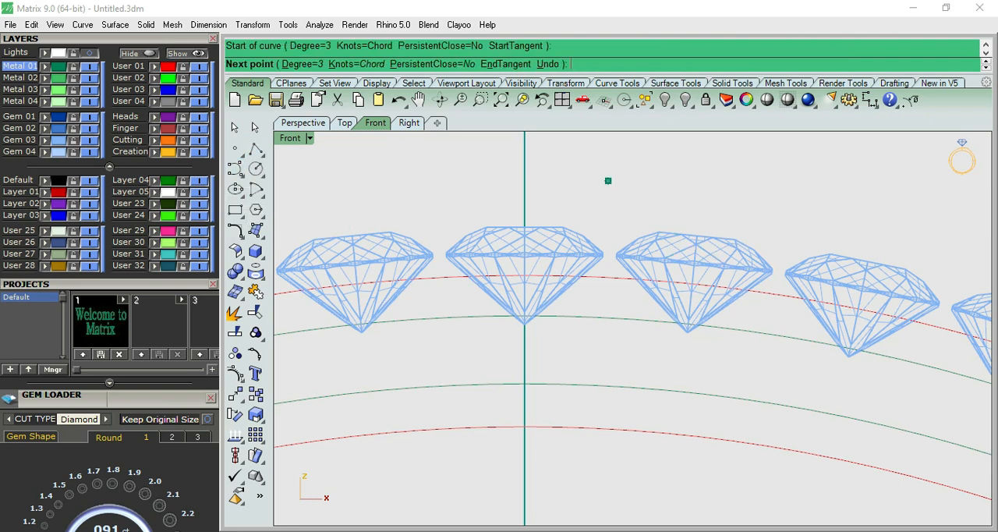
{"action": "scroll", "coordinate": [602, 256], "scroll_direction": "up", "scroll_amount": 2}
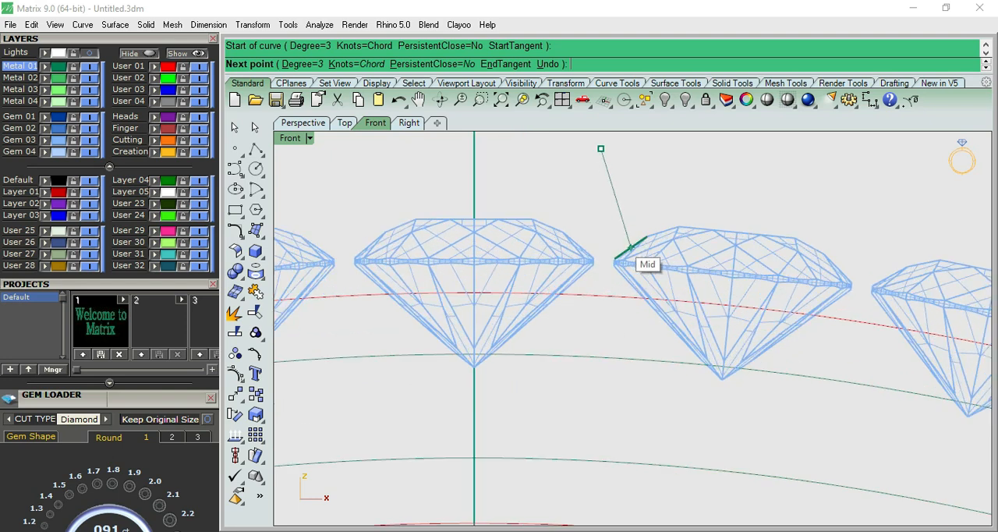
{"action": "left_click", "coordinate": [602, 242]}
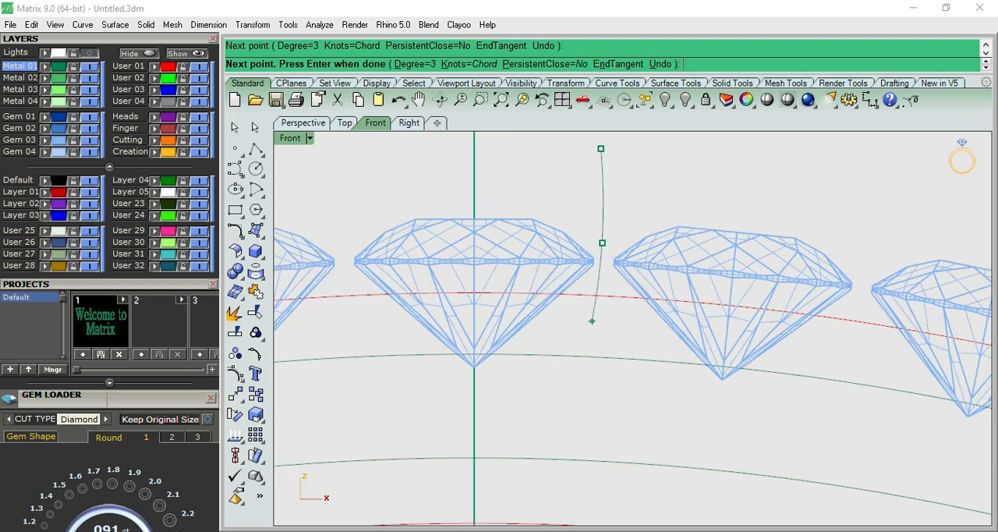
{"action": "left_click", "coordinate": [591, 321]}
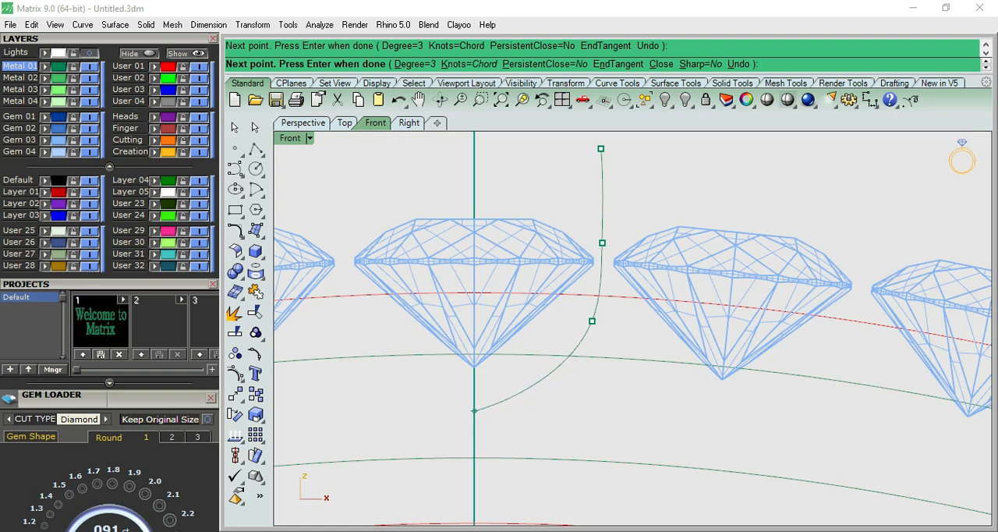
{"action": "left_click", "coordinate": [474, 411]}
{"action": "key", "text": "Return"}
- Move the new curve's lower end control point exactly onto the vertical axis below the top gem
{"action": "left_click", "coordinate": [477, 410]}
{"action": "scroll", "coordinate": [516, 300], "scroll_direction": "down", "scroll_amount": 10}
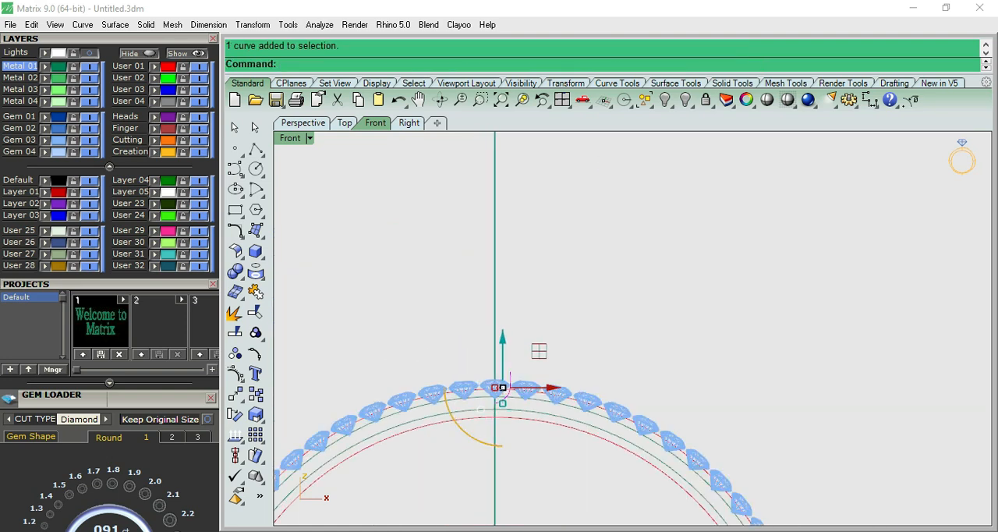
{"action": "scroll", "coordinate": [514, 359], "scroll_direction": "up", "scroll_amount": 8}
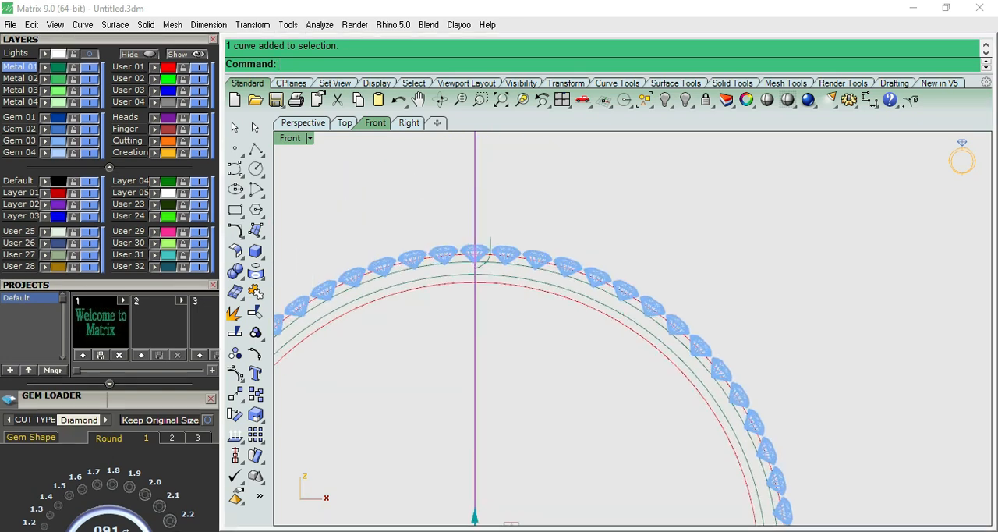
{"action": "scroll", "coordinate": [109, 281], "scroll_direction": "up", "scroll_amount": 3}
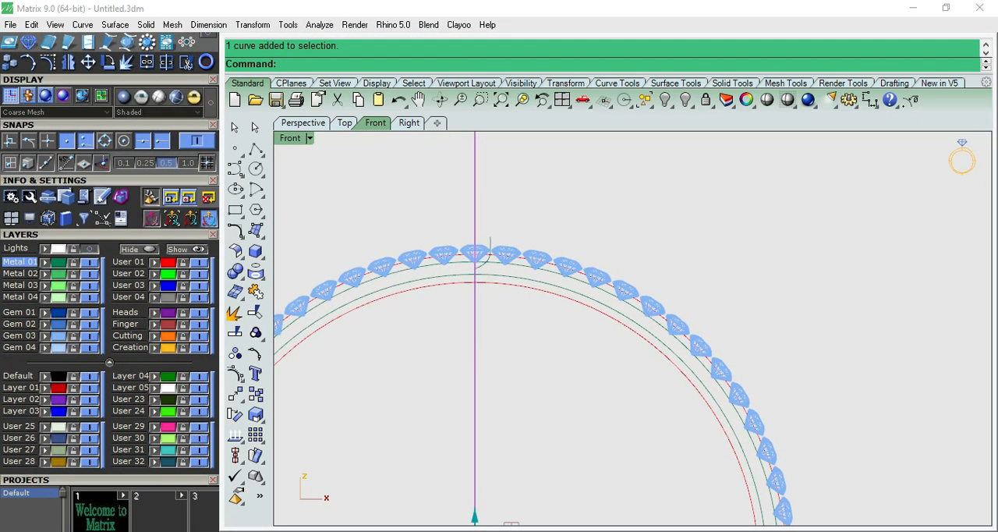
{"action": "scroll", "coordinate": [457, 251], "scroll_direction": "up", "scroll_amount": 3}
{"action": "left_click", "coordinate": [516, 302]}
{"action": "key", "text": "F10"}
{"action": "scroll", "coordinate": [516, 302], "scroll_direction": "up", "scroll_amount": 10}
{"action": "left_click", "coordinate": [484, 311]}
{"action": "left_click", "coordinate": [524, 353]}
{"action": "type", "text": "m"}
{"action": "key", "text": "Return"}
{"action": "left_click", "coordinate": [484, 312]}
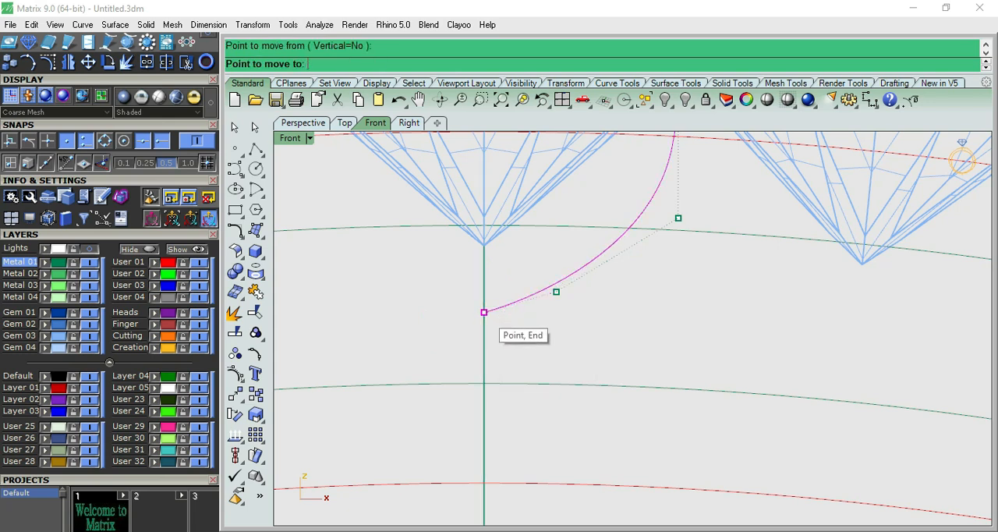
{"action": "scroll", "coordinate": [486, 329], "scroll_direction": "up", "scroll_amount": 4}
{"action": "left_click", "coordinate": [480, 320]}
{"action": "scroll", "coordinate": [397, 436], "scroll_direction": "down", "scroll_amount": 5}
{"action": "left_click", "coordinate": [546, 345]}
{"action": "key", "text": "Escape"}
{"action": "key", "text": "Escape"}
- Rebuild the curve with 5 points and degree 3, deleting the input
{"action": "left_click", "coordinate": [544, 308]}
{"action": "type", "text": "rebuild"}
{"action": "key", "text": "Return"}
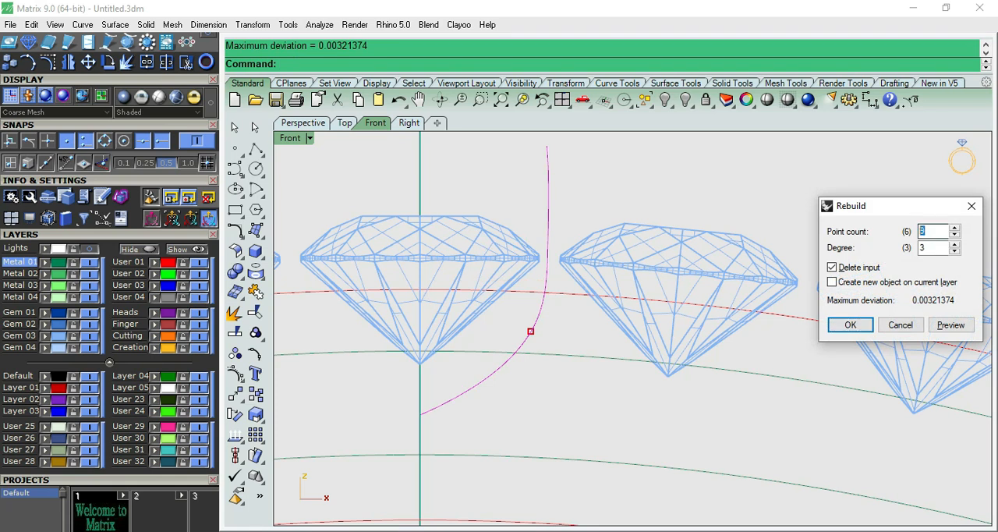
{"action": "key", "text": "Return"}
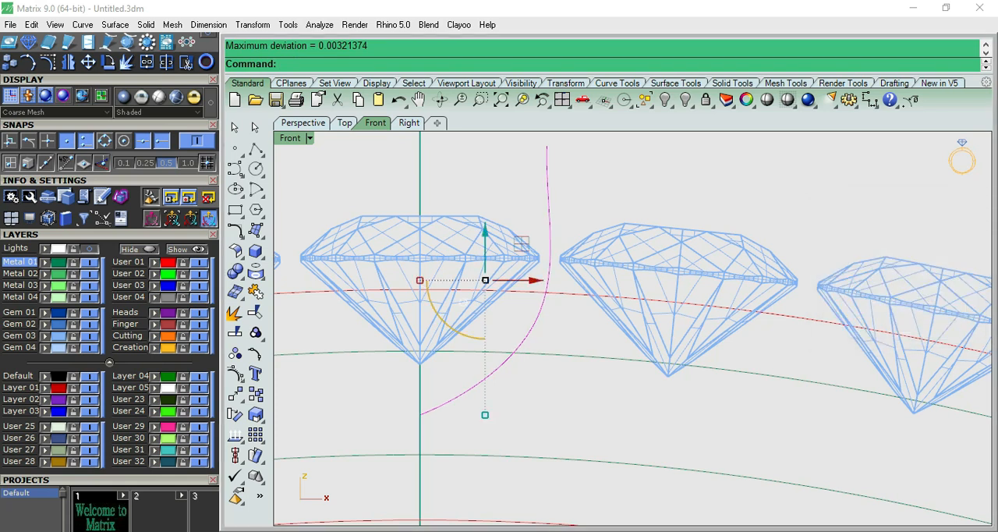
- Move the rebuilt curve's outer middle control point inward beneath the gem gap, and lower the control point above it to girdle height
{"action": "key", "text": "F10"}
{"action": "right_click_drag", "start_coordinate": [562, 318], "coordinate": [548, 388]}
{"action": "left_click", "coordinate": [561, 393]}
{"action": "left_click_drag", "start_coordinate": [560, 393], "coordinate": [532, 393]}
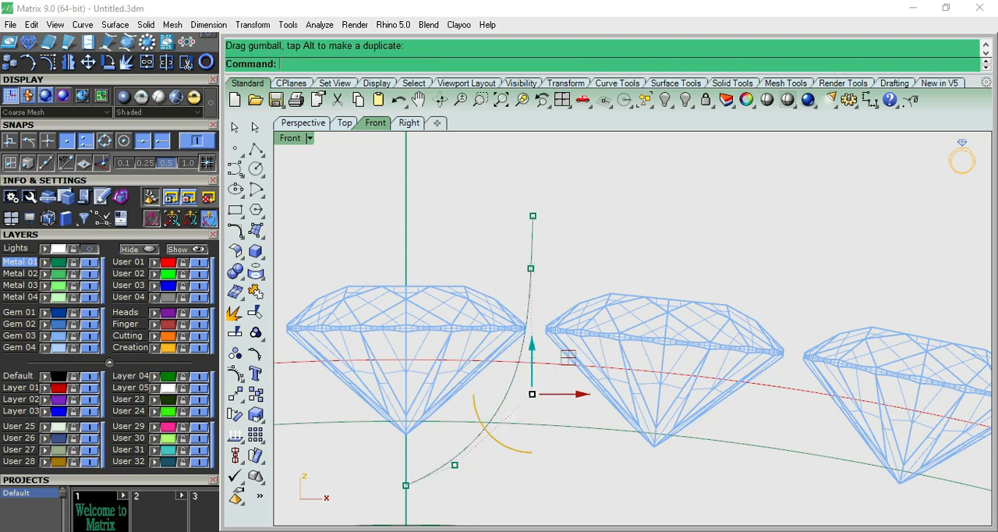
{"action": "left_click", "coordinate": [530, 268]}
{"action": "left_click_drag", "start_coordinate": [530, 268], "coordinate": [530, 311]}
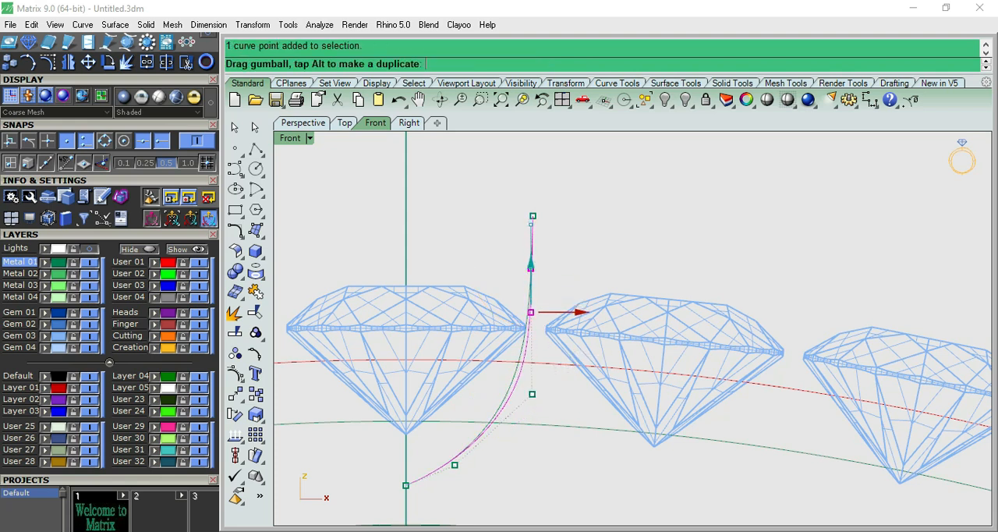
{"action": "key", "text": "Escape"}
- Shift the control point next to the curve's lower end slightly up and outward to round the lower bend
{"action": "left_click", "coordinate": [454, 465]}
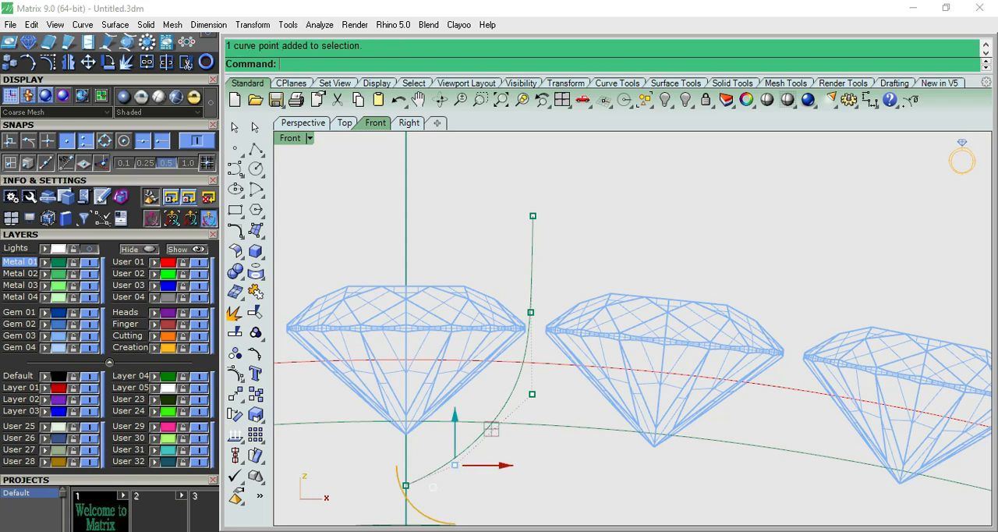
{"action": "left_click_drag", "start_coordinate": [491, 428], "coordinate": [504, 420]}
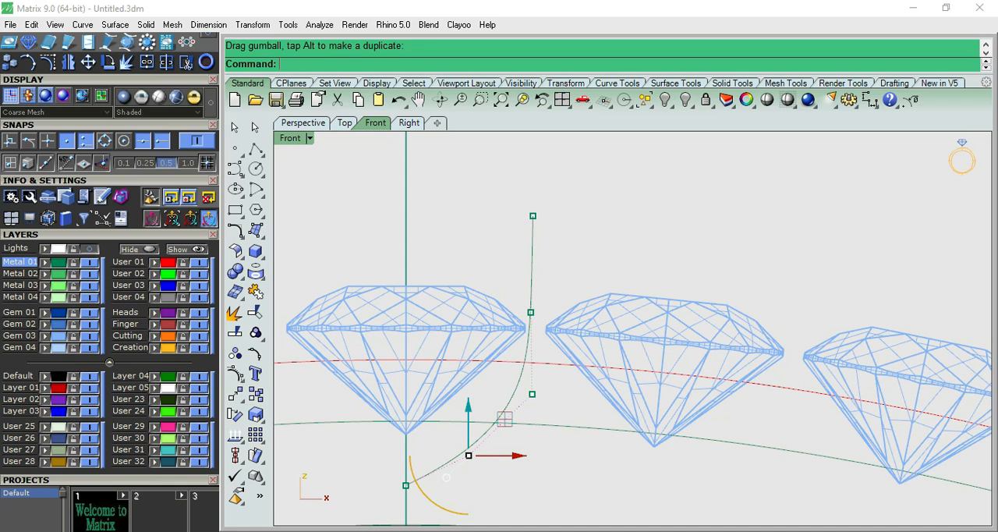
{"action": "right_click_drag", "start_coordinate": [504, 418], "coordinate": [578, 371]}
{"action": "key", "text": "Escape"}
{"action": "key", "text": "Escape"}
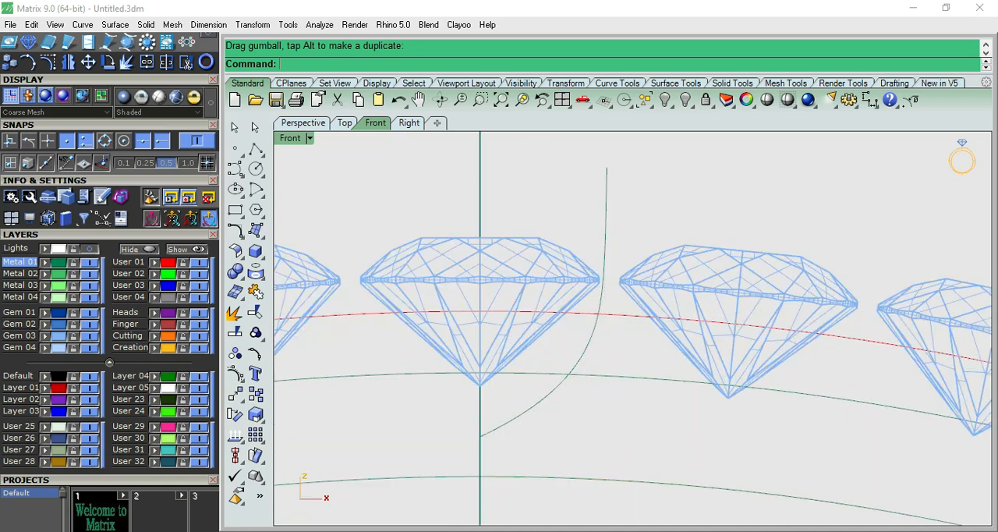
- Mirror a copy of the curve about the vertical axis and join both halves into one profile around the top gem
{"action": "left_click", "coordinate": [587, 345]}
{"action": "scroll", "coordinate": [588, 344], "scroll_direction": "down", "scroll_amount": 4}
{"action": "right_click_drag", "start_coordinate": [591, 269], "coordinate": [583, 335]}
{"action": "type", "text": "mirror"}
{"action": "key", "text": "Return"}
{"action": "left_click", "coordinate": [506, 461]}
{"action": "left_click", "coordinate": [506, 312]}
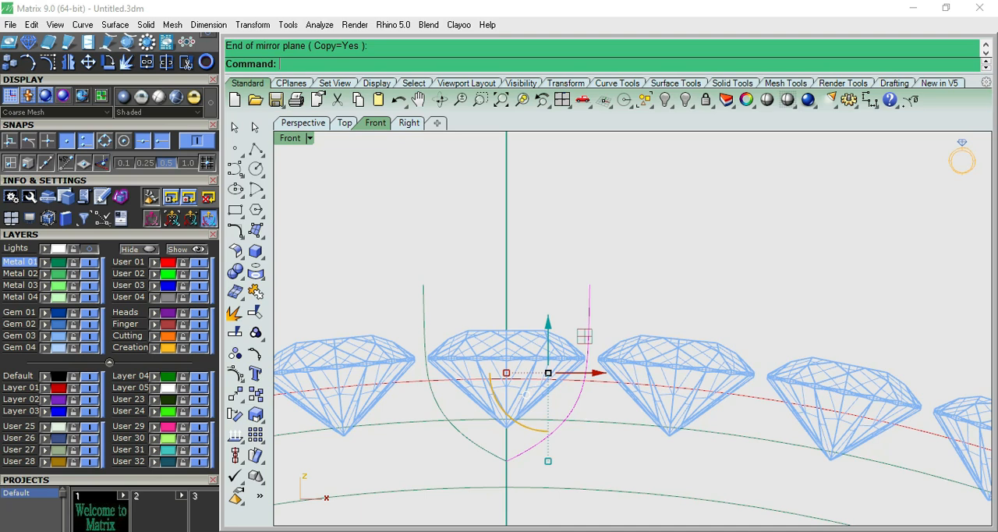
{"action": "left_click", "coordinate": [426, 355], "text": "shift"}
{"action": "left_click", "coordinate": [256, 291]}
{"action": "key", "text": "Escape"}
- Try to offset the joined profile outward by 0.8 mm, and undo that offset
{"action": "left_click", "coordinate": [589, 313]}
{"action": "scroll", "coordinate": [620, 246], "scroll_direction": "down", "scroll_amount": 6}
{"action": "scroll", "coordinate": [619, 313], "scroll_direction": "up", "scroll_amount": 4}
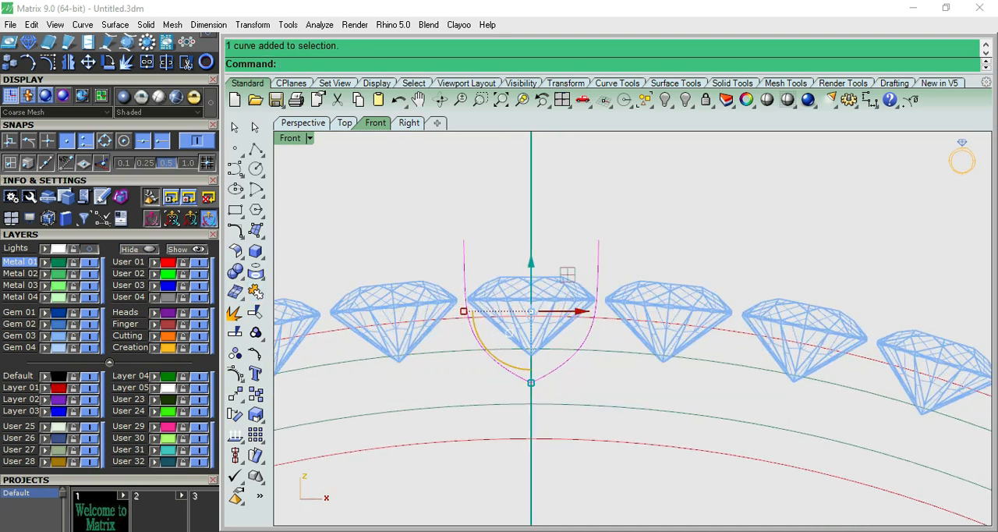
{"action": "type", "text": "of"}
{"action": "key", "text": "Return"}
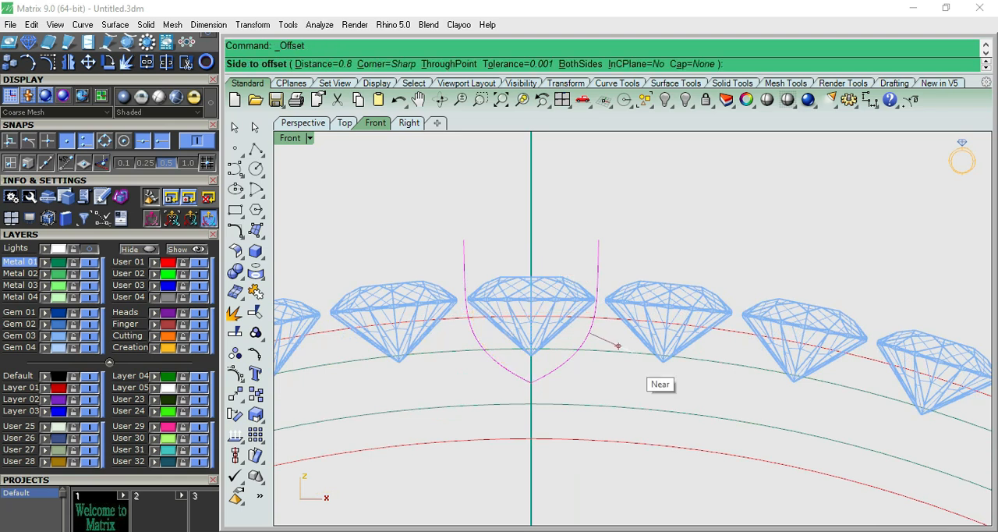
{"action": "type", "text": ".8"}
{"action": "key", "text": "Return"}
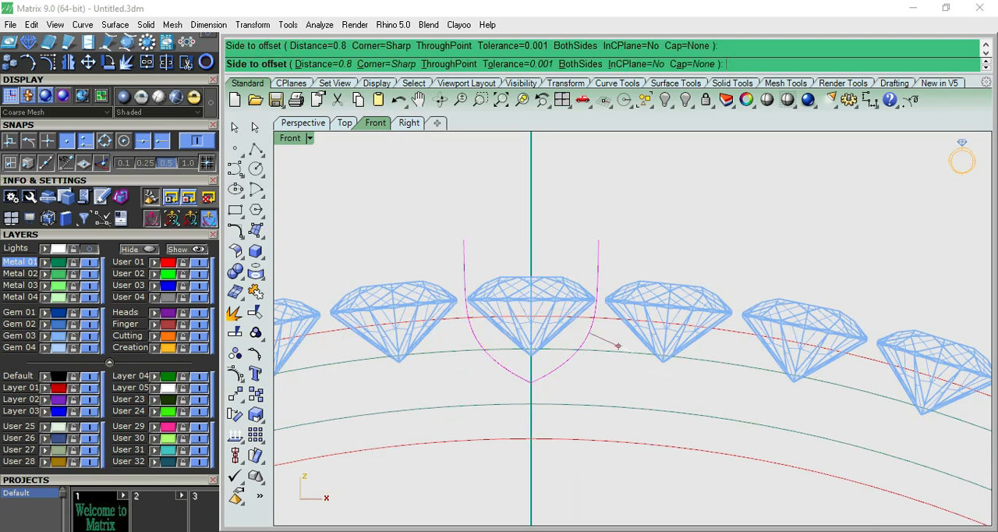
{"action": "left_click", "coordinate": [617, 346]}
{"action": "key", "text": "Escape"}
{"action": "left_click", "coordinate": [597, 264]}
{"action": "scroll", "coordinate": [593, 264], "scroll_direction": "up", "scroll_amount": 8}
{"action": "scroll", "coordinate": [593, 264], "scroll_direction": "down", "scroll_amount": 6}
{"action": "scroll", "coordinate": [593, 264], "scroll_direction": "up", "scroll_amount": 2}
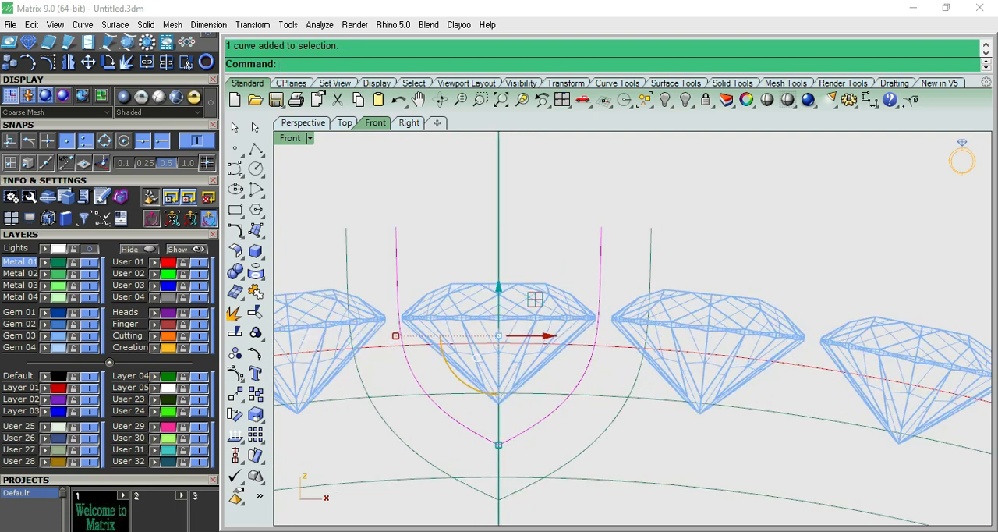
{"action": "scroll", "coordinate": [590, 264], "scroll_direction": "up", "scroll_amount": 2}
{"action": "key", "text": "ctrl+z"}
- Scale the joined profile slightly wider horizontally so its sides clear the top gem's girdle, and check its control points
{"action": "left_click_drag", "start_coordinate": [350, 352], "coordinate": [342, 352]}
{"action": "key", "text": "Escape"}
{"action": "left_click", "coordinate": [348, 342]}
{"action": "key", "text": "F10"}
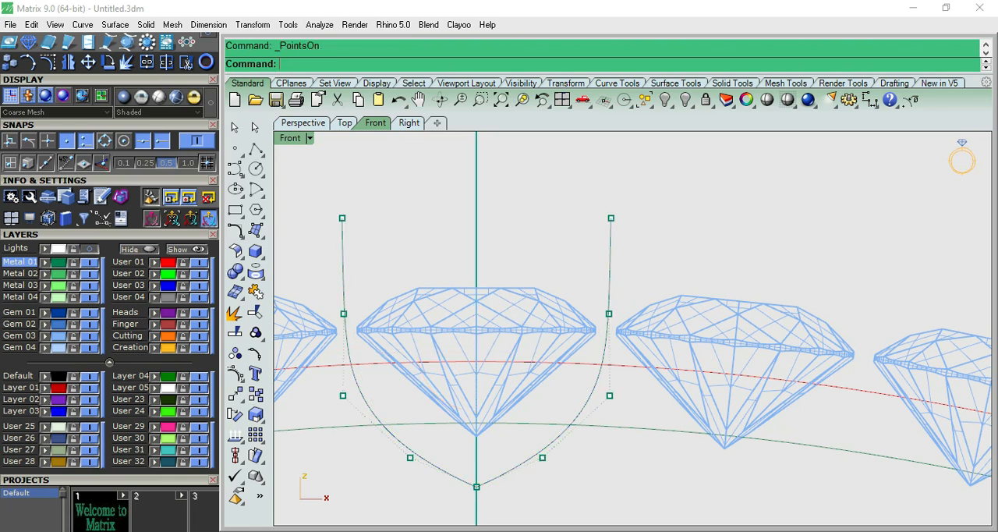
{"action": "scroll", "coordinate": [473, 443], "scroll_direction": "down", "scroll_amount": 8}
{"action": "scroll", "coordinate": [473, 443], "scroll_direction": "up", "scroll_amount": 2}
{"action": "scroll", "coordinate": [473, 443], "scroll_direction": "down", "scroll_amount": 2}
{"action": "key", "text": "Escape"}
- Offset the widened profile to both sides with a distance of 0.4 mm
{"action": "left_click", "coordinate": [461, 454]}
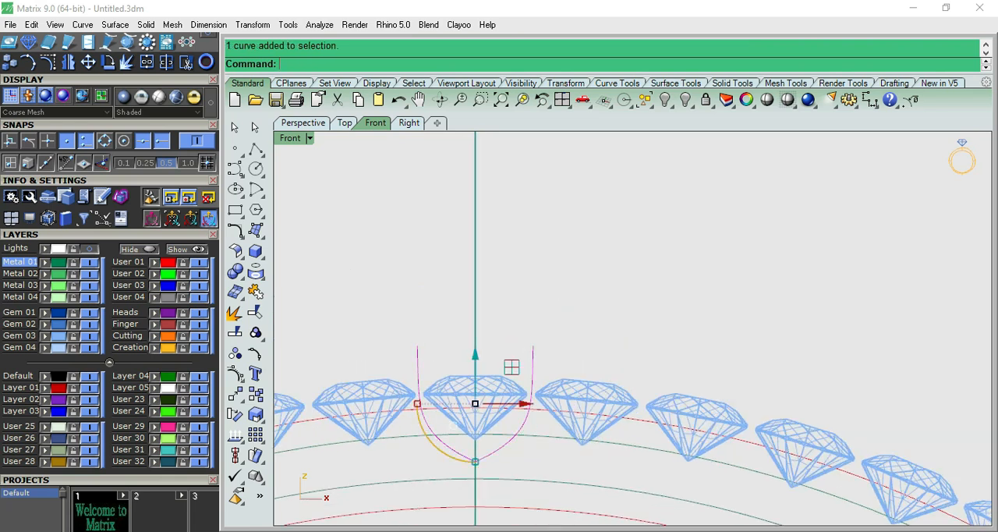
{"action": "scroll", "coordinate": [551, 359], "scroll_direction": "up", "scroll_amount": 4}
{"action": "type", "text": "of"}
{"action": "key", "text": "Return"}
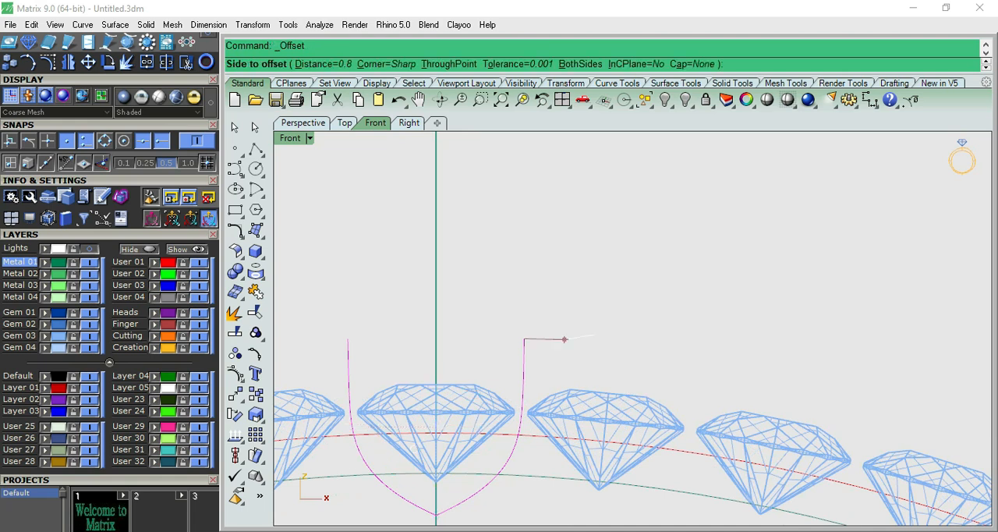
{"action": "key", "text": "Return"}
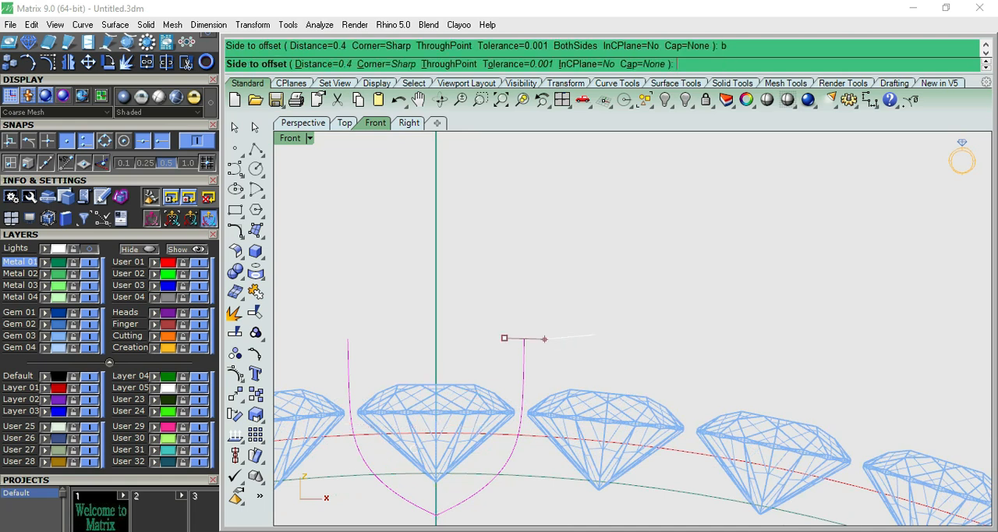
{"action": "left_click", "coordinate": [508, 338]}
{"action": "scroll", "coordinate": [526, 351], "scroll_direction": "down", "scroll_amount": 4}
{"action": "scroll", "coordinate": [515, 359], "scroll_direction": "up", "scroll_amount": 3}
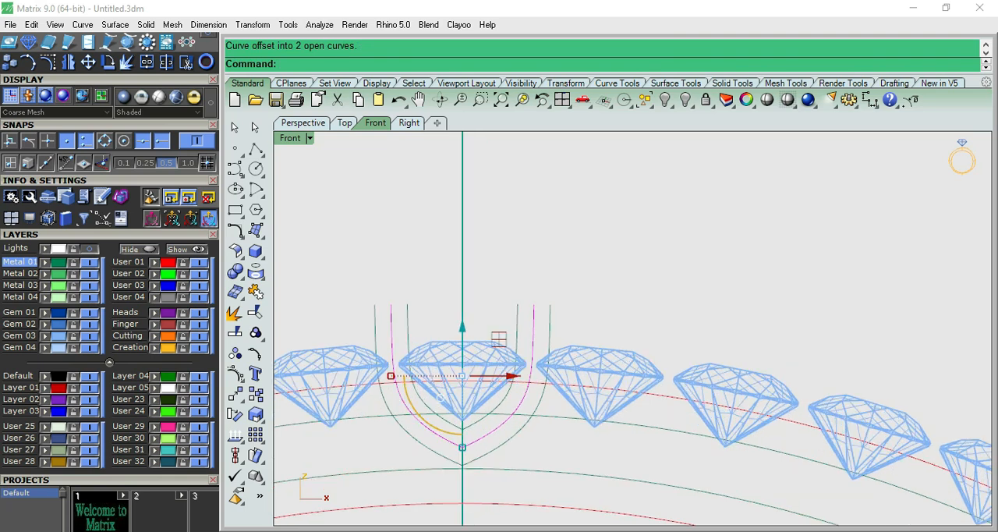
{"action": "key", "text": "Escape"}
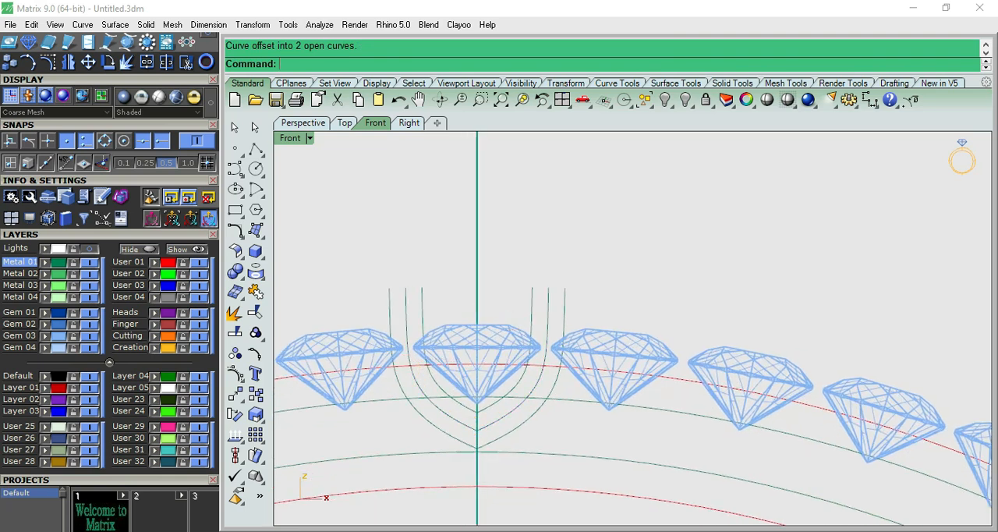
- Measure the distance between the upper ends of the inner and outer offset curves, without placing the dimension
{"action": "scroll", "coordinate": [520, 376], "scroll_direction": "up", "scroll_amount": 3}
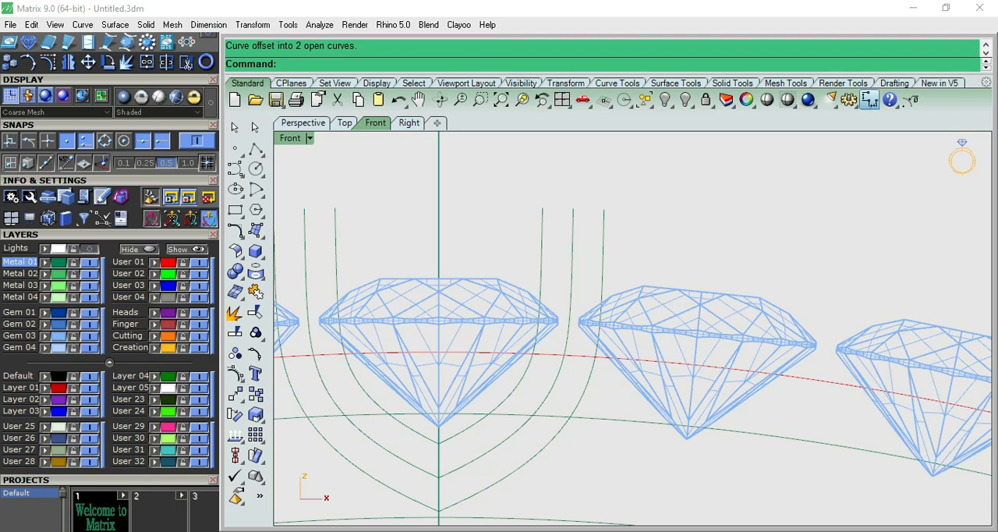
{"action": "left_click", "coordinate": [542, 209]}
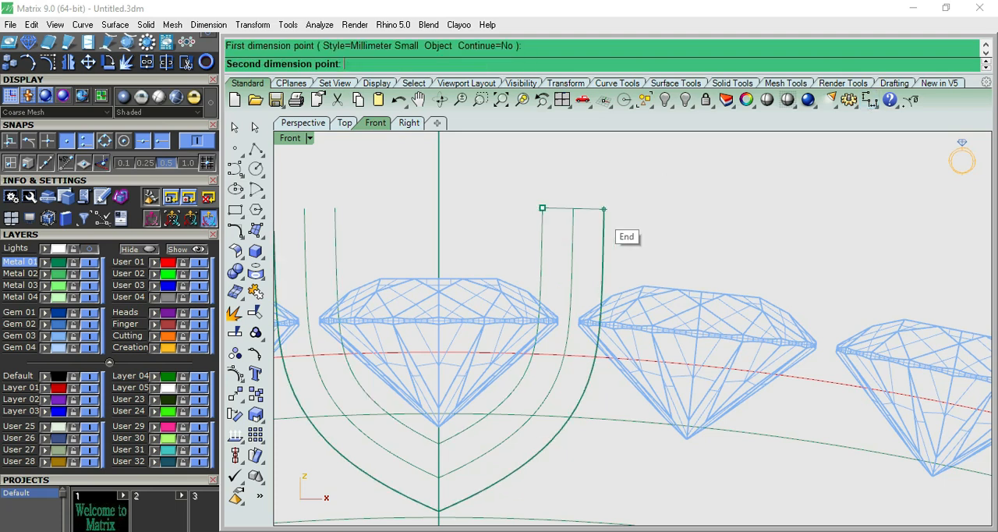
{"action": "left_click", "coordinate": [604, 209]}
{"action": "scroll", "coordinate": [596, 269], "scroll_direction": "down", "scroll_amount": 4}
{"action": "scroll", "coordinate": [592, 272], "scroll_direction": "up", "scroll_amount": 1}
{"action": "key", "text": "Escape"}
- Check the control points of the inner offset curve, then explode the curve into separate segments
{"action": "scroll", "coordinate": [496, 353], "scroll_direction": "up", "scroll_amount": 4}
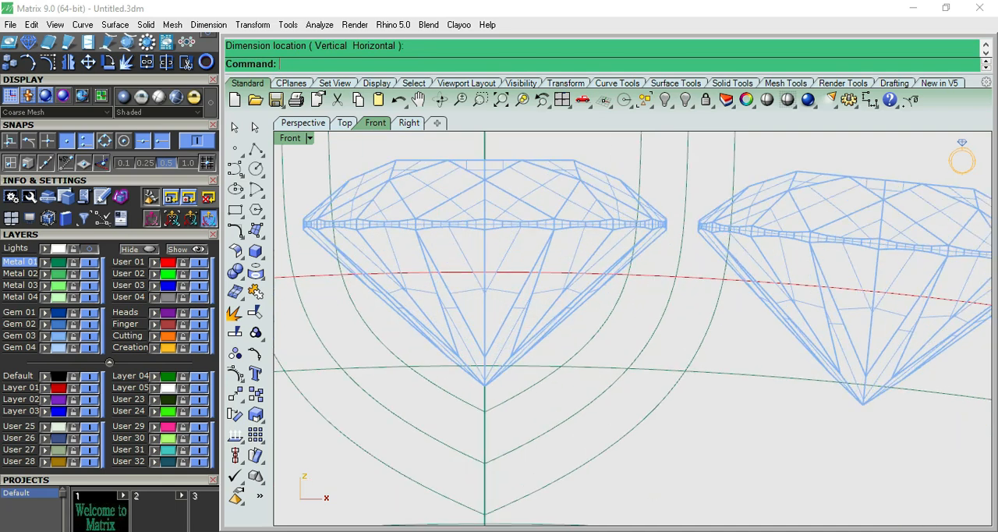
{"action": "left_click", "coordinate": [518, 394]}
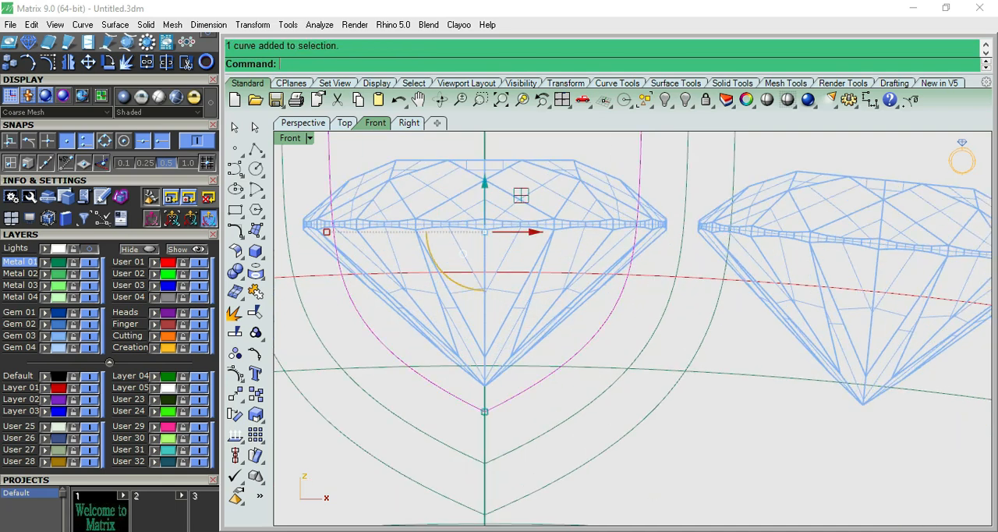
{"action": "scroll", "coordinate": [518, 394], "scroll_direction": "down", "scroll_amount": 2}
{"action": "key", "text": "F10"}
{"action": "key", "text": "Escape"}
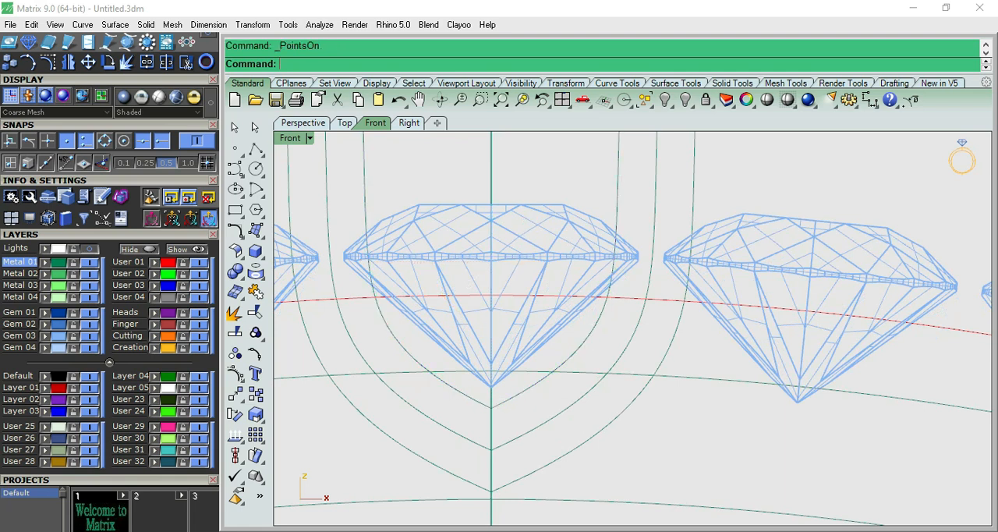
{"action": "left_click", "coordinate": [518, 393]}
{"action": "left_click", "coordinate": [235, 312]}
- Rebuild the right half of the inner curve with 7 points at degree 3, deleting the input curve
{"action": "left_click", "coordinate": [590, 319]}
{"action": "scroll", "coordinate": [523, 384], "scroll_direction": "down", "scroll_amount": 2}
{"action": "type", "text": "re"}
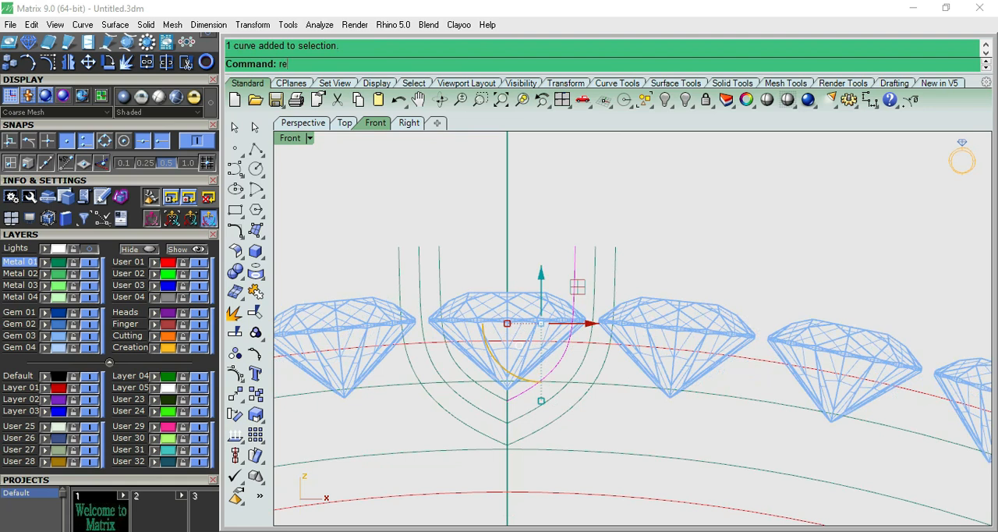
{"action": "type", "text": "build"}
{"action": "key", "text": "Return"}
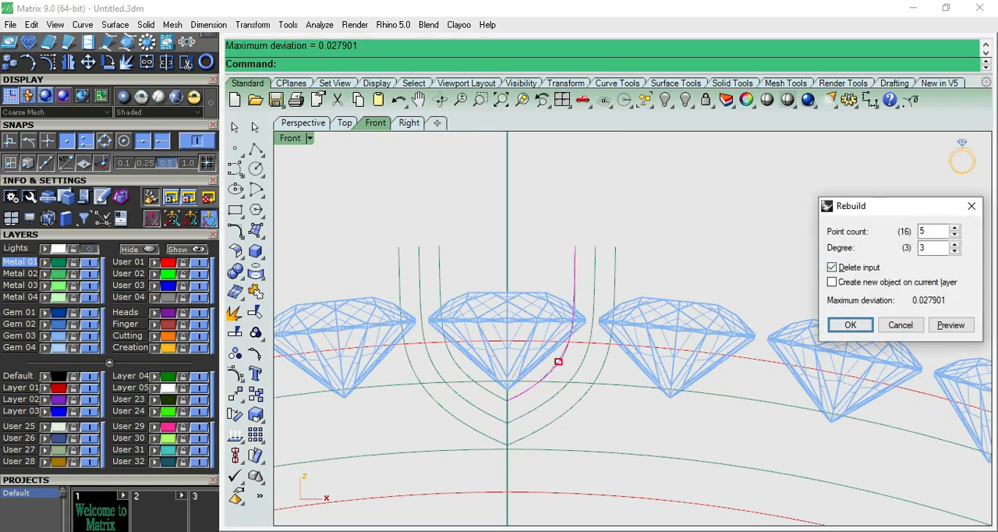
{"action": "left_click", "coordinate": [954, 228]}
{"action": "left_click", "coordinate": [954, 228]}
{"action": "left_click", "coordinate": [850, 324]}
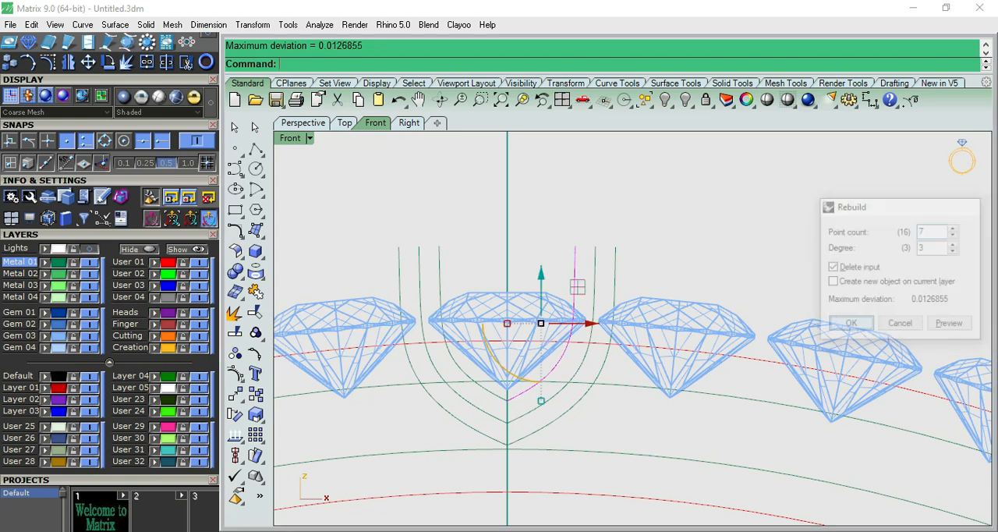
- Delete the left half of the inner curve
{"action": "scroll", "coordinate": [469, 381], "scroll_direction": "up", "scroll_amount": 4}
{"action": "left_click", "coordinate": [469, 380]}
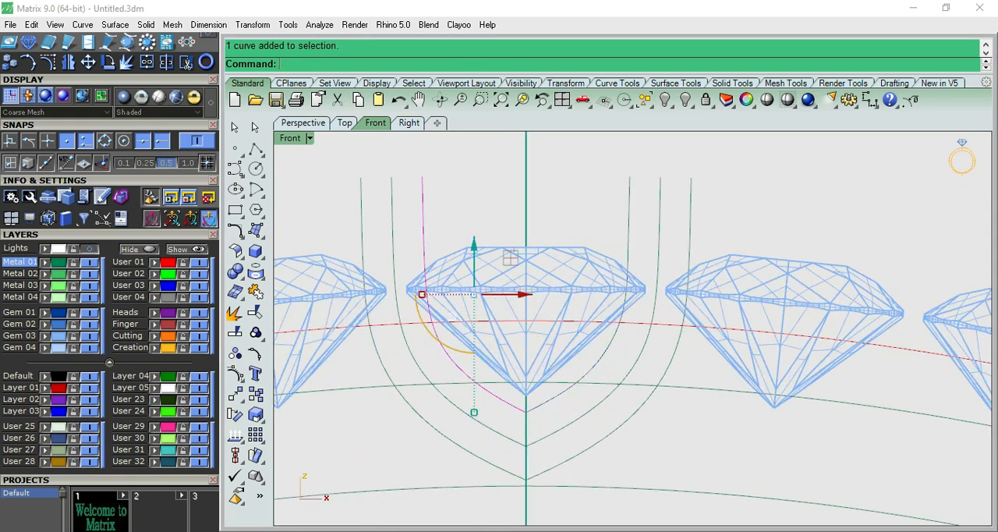
{"action": "key", "text": "Delete"}
- Mirror a copy of the inner curve's right half across the vertical centre line, and show its control points
{"action": "left_click", "coordinate": [582, 378]}
{"action": "type", "text": "mirror"}
{"action": "key", "text": "Return"}
{"action": "left_click", "coordinate": [525, 412]}
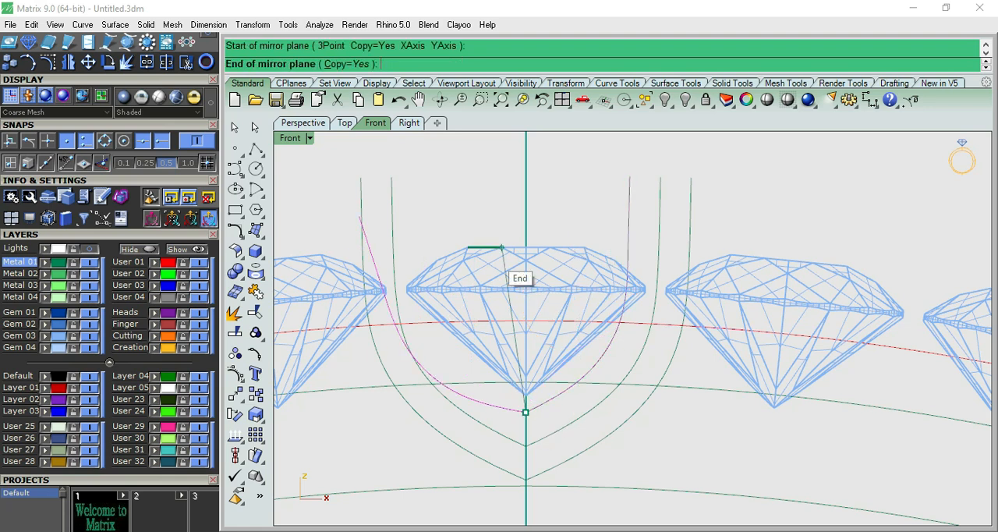
{"action": "left_click", "coordinate": [525, 195]}
{"action": "key", "text": "F10"}
- Try raising the two lowest control points of the inner curve towards the top gem's tip, and undo that move
{"action": "scroll", "coordinate": [558, 399], "scroll_direction": "up", "scroll_amount": 3}
{"action": "left_click_drag", "start_coordinate": [475, 374], "coordinate": [557, 442]}
{"action": "left_click_drag", "start_coordinate": [517, 366], "coordinate": [516, 349]}
{"action": "left_click", "coordinate": [594, 374]}
{"action": "scroll", "coordinate": [600, 376], "scroll_direction": "down", "scroll_amount": 12}
{"action": "scroll", "coordinate": [606, 378], "scroll_direction": "up", "scroll_amount": 8}
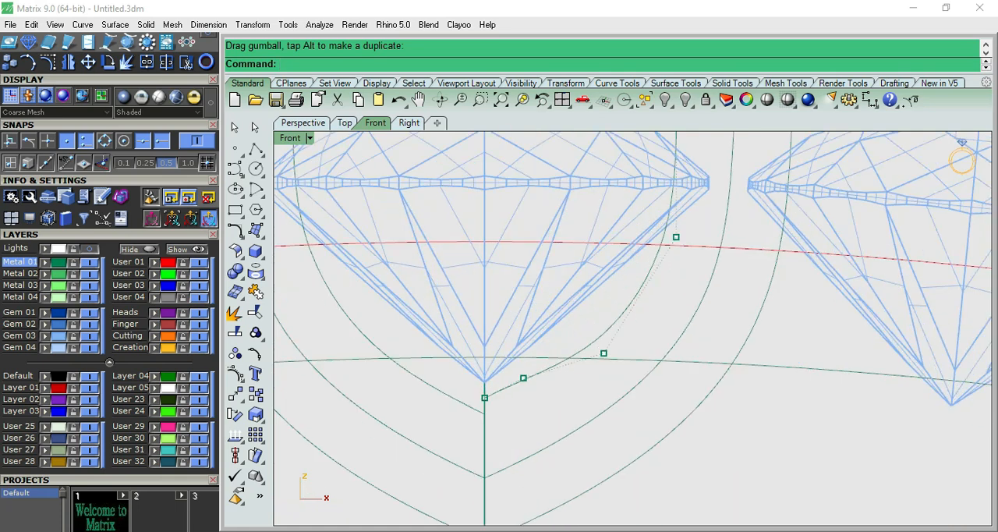
{"action": "scroll", "coordinate": [599, 362], "scroll_direction": "down", "scroll_amount": 9}
{"action": "scroll", "coordinate": [599, 363], "scroll_direction": "up", "scroll_amount": 4}
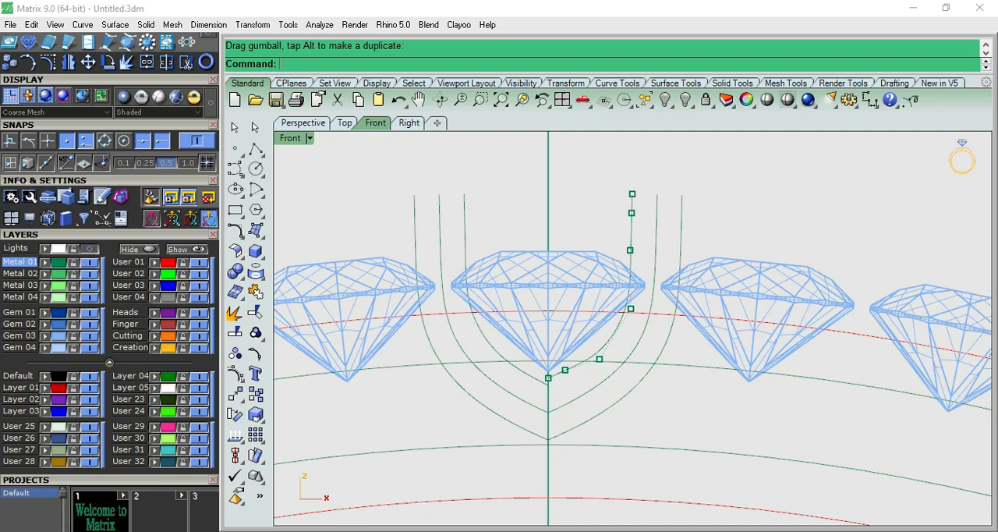
{"action": "scroll", "coordinate": [606, 392], "scroll_direction": "down", "scroll_amount": 4}
{"action": "right_click_drag", "start_coordinate": [606, 392], "coordinate": [538, 388]}
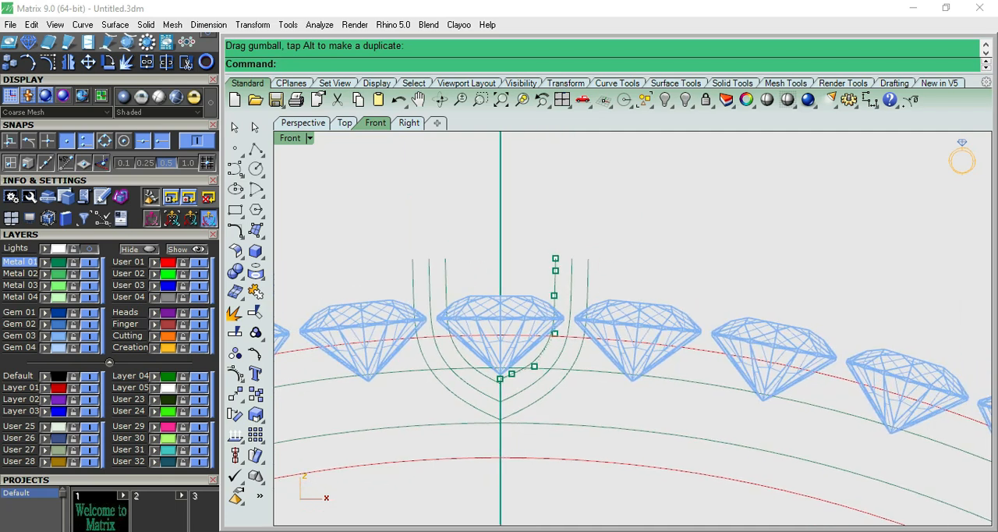
{"action": "scroll", "coordinate": [538, 388], "scroll_direction": "up", "scroll_amount": 4}
{"action": "scroll", "coordinate": [491, 362], "scroll_direction": "up", "scroll_amount": 4}
{"action": "key", "text": "ctrl+z"}
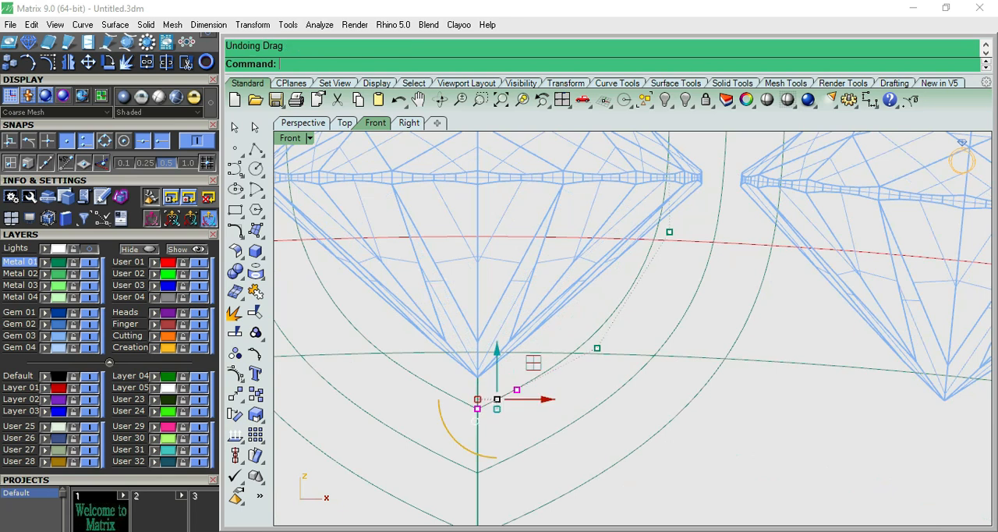
- Try raising the inner curve's lowest and lower-bend control points slightly, undo these moves, and hide the control points
{"action": "scroll", "coordinate": [499, 366], "scroll_direction": "up", "scroll_amount": 1}
{"action": "left_click_drag", "start_coordinate": [493, 355], "coordinate": [494, 347]}
{"action": "key", "text": "Escape"}
{"action": "left_click_drag", "start_coordinate": [584, 314], "coordinate": [635, 382]}
{"action": "left_click_drag", "start_coordinate": [617, 296], "coordinate": [617, 286]}
{"action": "key", "text": "Escape"}
{"action": "scroll", "coordinate": [572, 371], "scroll_direction": "down", "scroll_amount": 6}
{"action": "key", "text": "ctrl+z"}
{"action": "scroll", "coordinate": [577, 380], "scroll_direction": "up", "scroll_amount": 2}
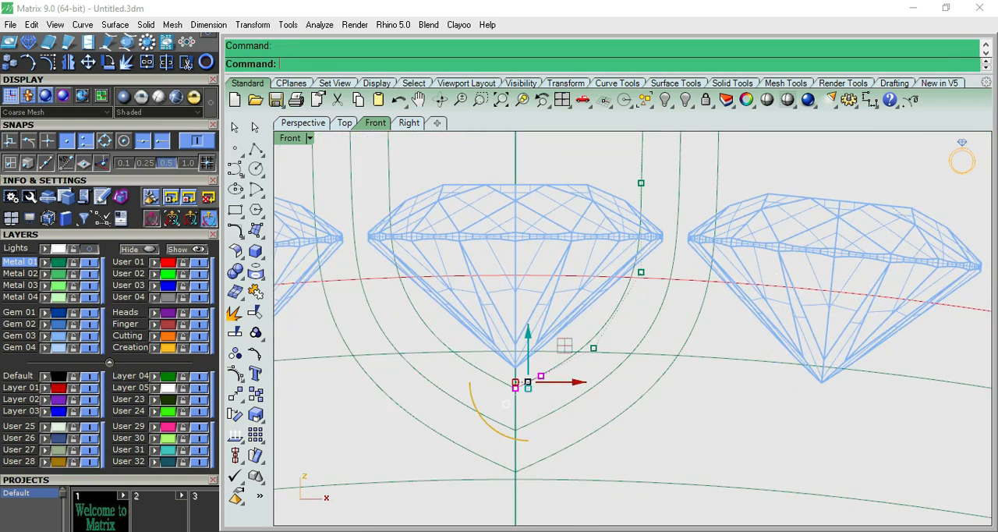
{"action": "key", "text": "Escape"}
- Explode the outer offset curve and delete its pieces on the left side of the vertical centre line
{"action": "left_click", "coordinate": [639, 399]}
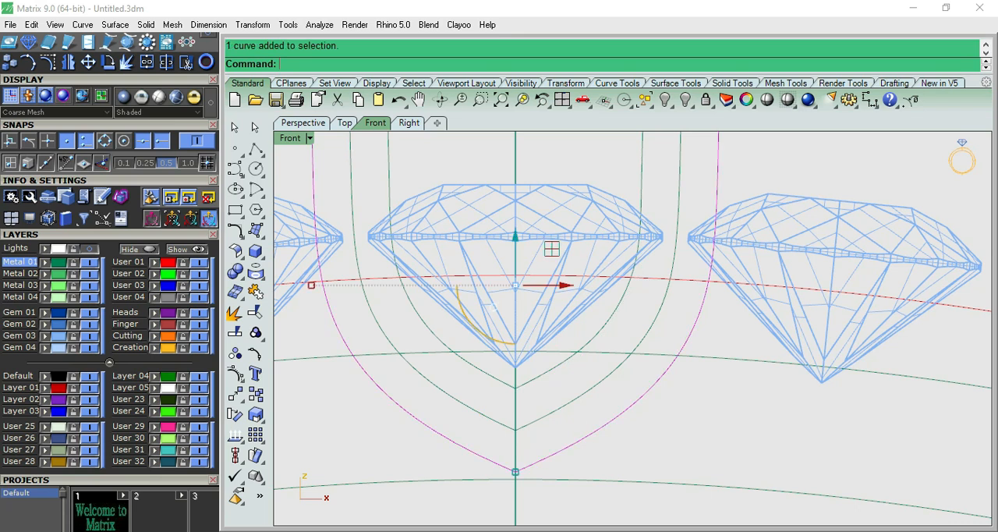
{"action": "left_click", "coordinate": [235, 313]}
{"action": "left_click", "coordinate": [337, 329]}
{"action": "key", "text": "Delete"}
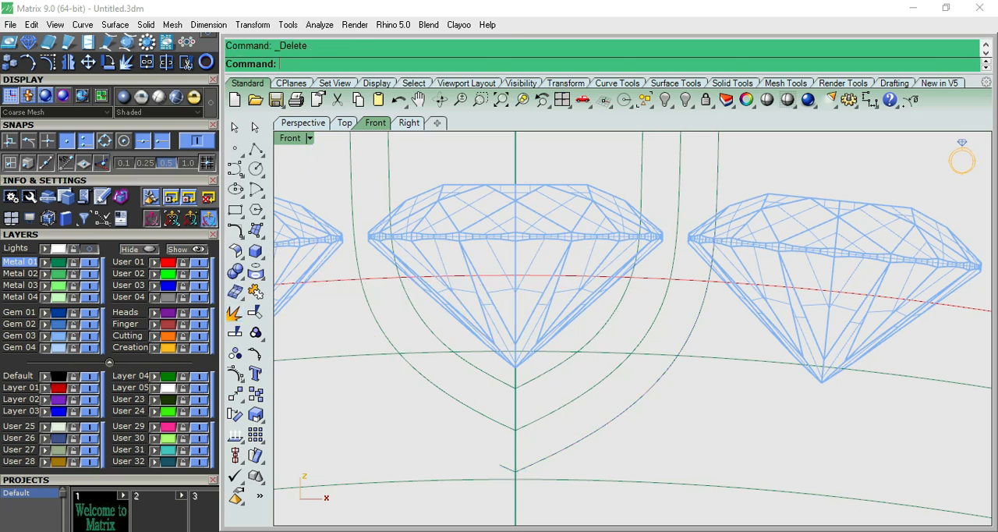
{"action": "left_click", "coordinate": [485, 490]}
{"action": "key", "text": "Delete"}
- Join the two remaining pieces of the outer curve's right half and rebuild it with 7 points at degree 3
{"action": "left_click", "coordinate": [522, 468]}
{"action": "left_click", "coordinate": [547, 456], "text": "shift"}
{"action": "left_click", "coordinate": [255, 292]}
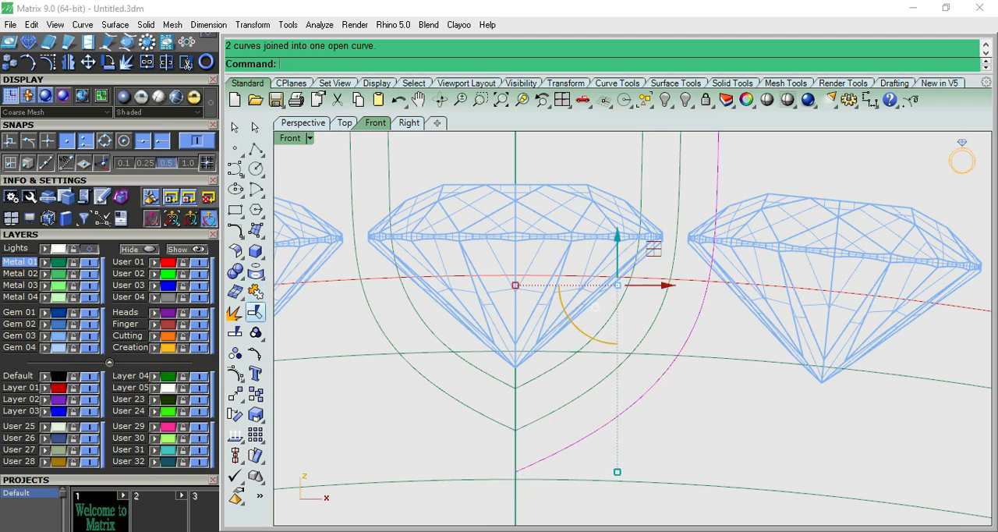
{"action": "scroll", "coordinate": [476, 398], "scroll_direction": "down", "scroll_amount": 3}
{"action": "scroll", "coordinate": [475, 397], "scroll_direction": "up", "scroll_amount": 2}
{"action": "type", "text": "Rebuild"}
{"action": "key", "text": "Return"}
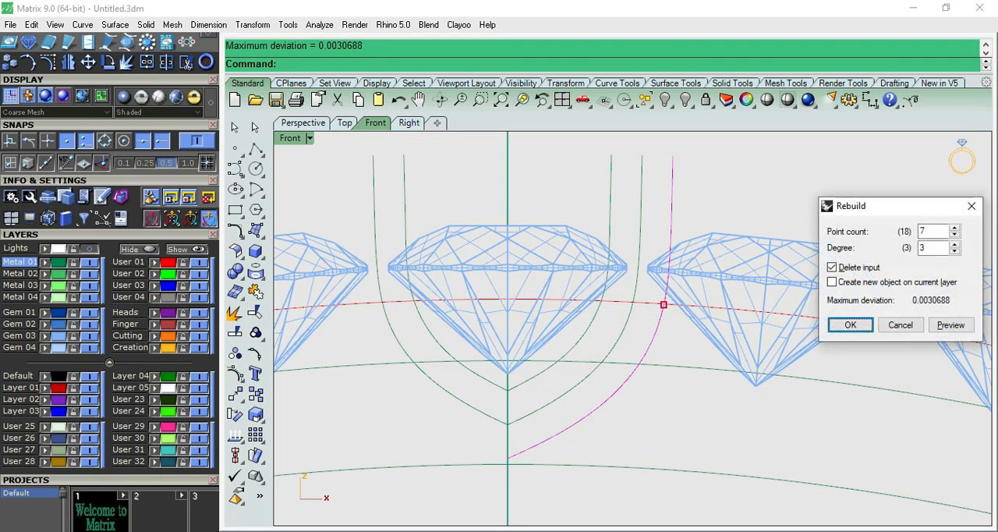
{"action": "left_click", "coordinate": [849, 324]}
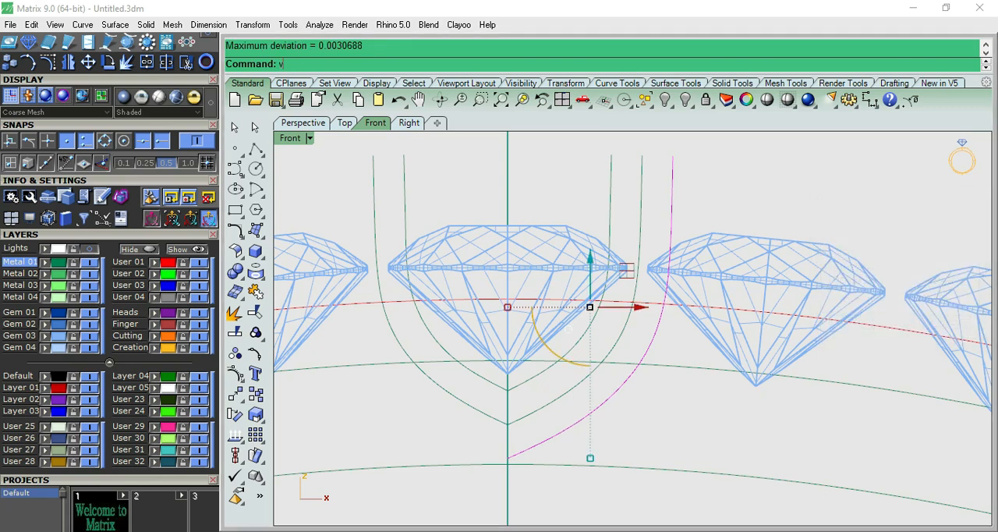
- Mirror a copy of the rebuilt outer right half across the vertical centre line
{"action": "key", "text": "F10"}
{"action": "key", "text": "Escape"}
{"action": "left_click", "coordinate": [658, 331]}
{"action": "type", "text": "mirror"}
{"action": "key", "text": "Return"}
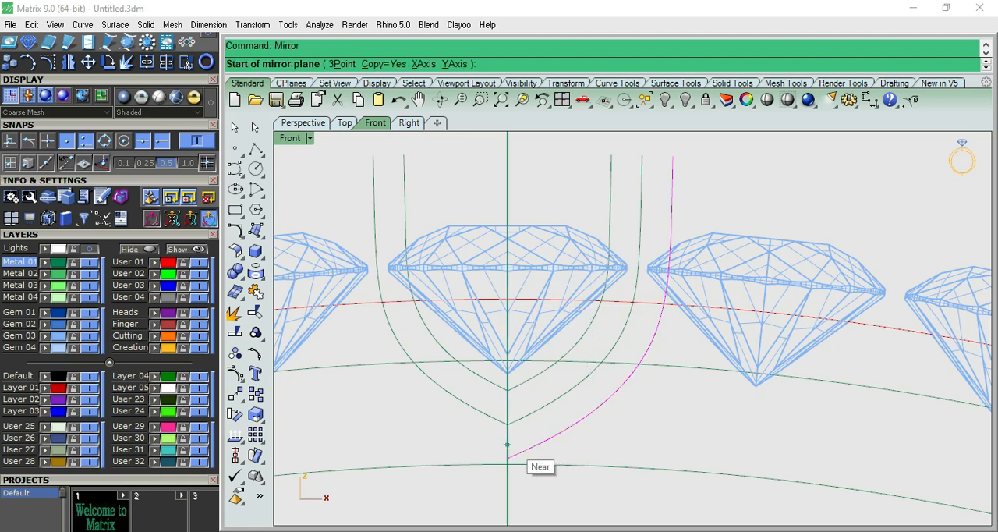
{"action": "left_click", "coordinate": [508, 442]}
{"action": "left_click", "coordinate": [510, 196]}
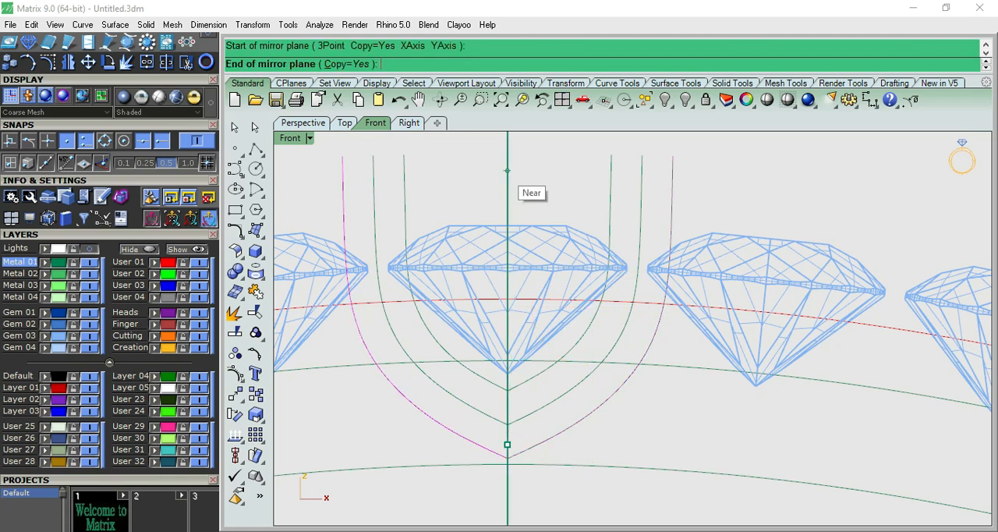
- Lower the outer curve's bottom tip and reposition the neighbouring control points to make the profile deeper and more pointed
{"action": "key", "text": "F10"}
{"action": "left_click_drag", "start_coordinate": [481, 502], "coordinate": [518, 470]}
{"action": "scroll", "coordinate": [561, 399], "scroll_direction": "down", "scroll_amount": 6}
{"action": "key", "text": "Escape"}
{"action": "scroll", "coordinate": [582, 410], "scroll_direction": "up", "scroll_amount": 6}
{"action": "left_click", "coordinate": [574, 405]}
{"action": "left_click_drag", "start_coordinate": [574, 405], "coordinate": [598, 419]}
{"action": "key", "text": "Escape"}
{"action": "left_click", "coordinate": [518, 474]}
{"action": "left_click_drag", "start_coordinate": [518, 473], "coordinate": [530, 457]}
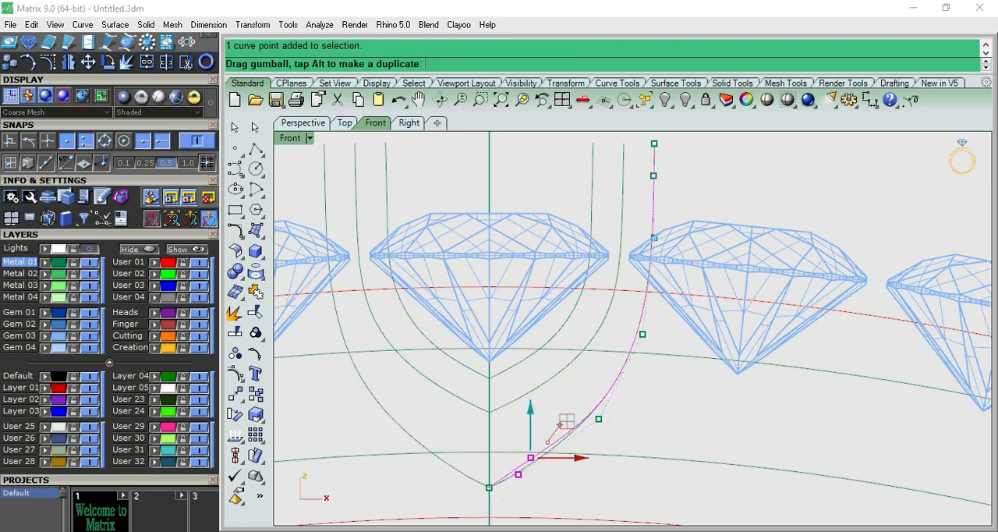
- Adjust the control points along the outer curve's lower right bend to smooth its transition into the pointed bottom
{"action": "key", "text": "Escape"}
{"action": "left_click", "coordinate": [597, 418]}
{"action": "left_click_drag", "start_coordinate": [597, 418], "coordinate": [610, 416]}
{"action": "left_click_drag", "start_coordinate": [646, 379], "coordinate": [639, 383]}
{"action": "left_click", "coordinate": [531, 458]}
{"action": "left_click_drag", "start_coordinate": [531, 409], "coordinate": [531, 415]}
{"action": "left_click", "coordinate": [565, 428]}
{"action": "right_click_drag", "start_coordinate": [565, 428], "coordinate": [604, 407]}
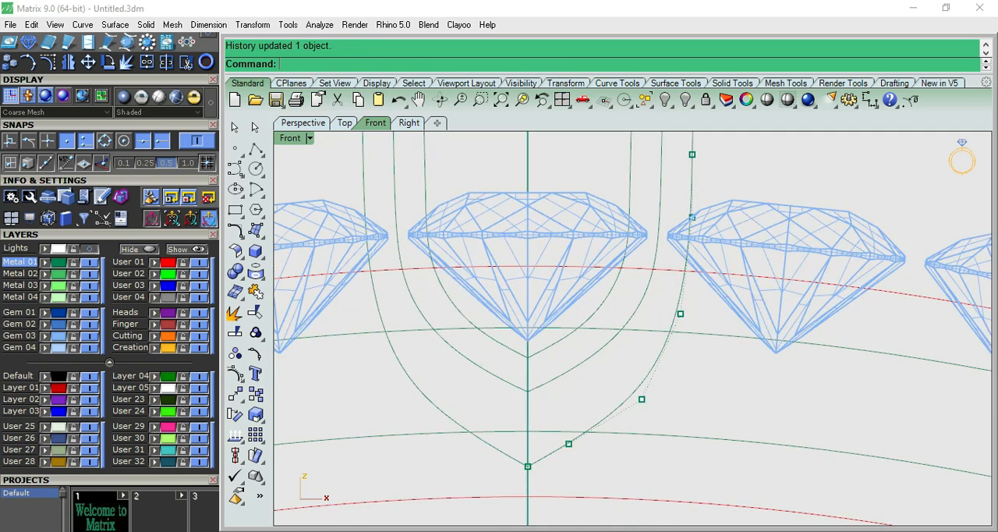
- Select the outer curve's two lowest control points and raise them slightly
{"action": "left_click_drag", "start_coordinate": [487, 402], "coordinate": [592, 472]}
{"action": "scroll", "coordinate": [576, 437], "scroll_direction": "down", "scroll_amount": 3}
{"action": "scroll", "coordinate": [579, 417], "scroll_direction": "up", "scroll_amount": 3}
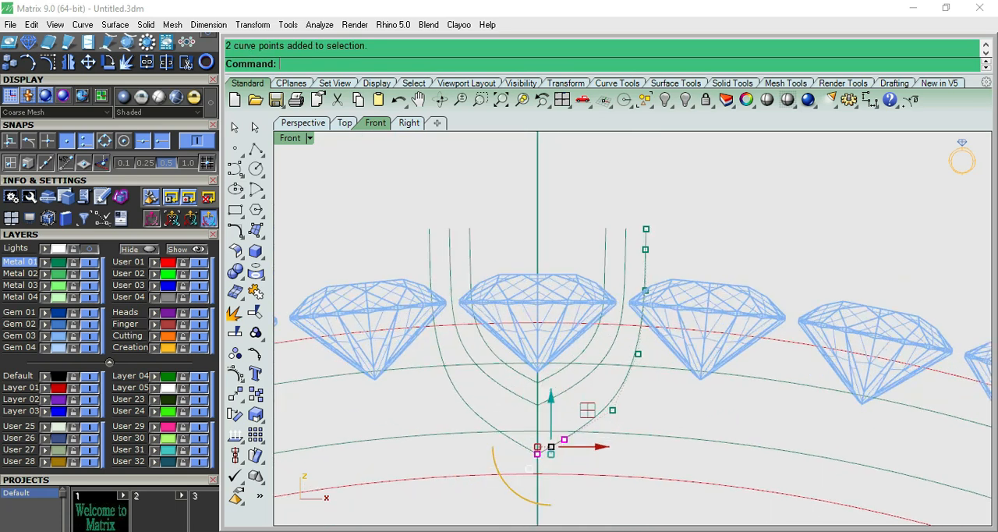
{"action": "left_click", "coordinate": [579, 417]}
{"action": "scroll", "coordinate": [516, 417], "scroll_direction": "up", "scroll_amount": 4}
{"action": "left_click_drag", "start_coordinate": [477, 410], "coordinate": [599, 499]}
{"action": "left_click_drag", "start_coordinate": [558, 435], "coordinate": [554, 418]}
{"action": "scroll", "coordinate": [561, 419], "scroll_direction": "up", "scroll_amount": 4}
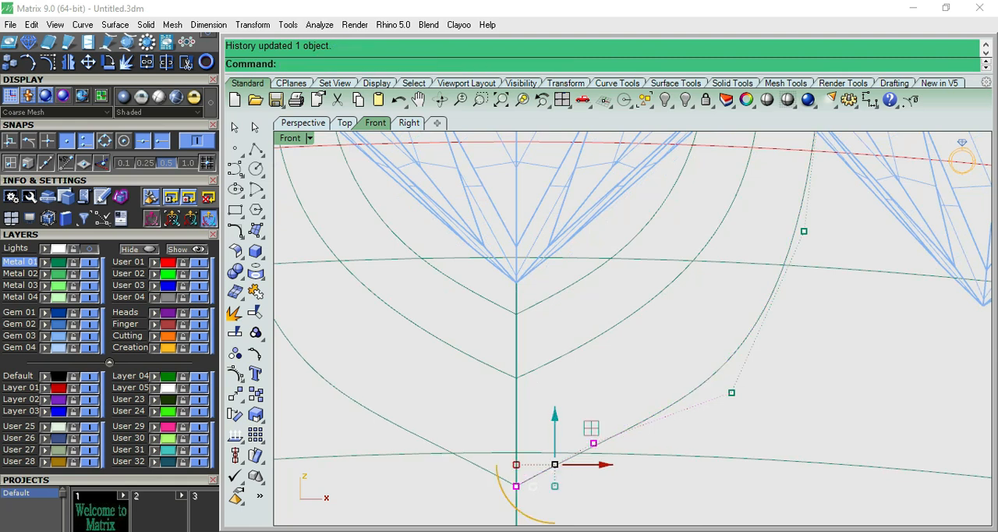
- Measure the outer profile's width where it crosses the bangle circle near its bottom tip, without placing the dimension
{"action": "left_click", "coordinate": [869, 100]}
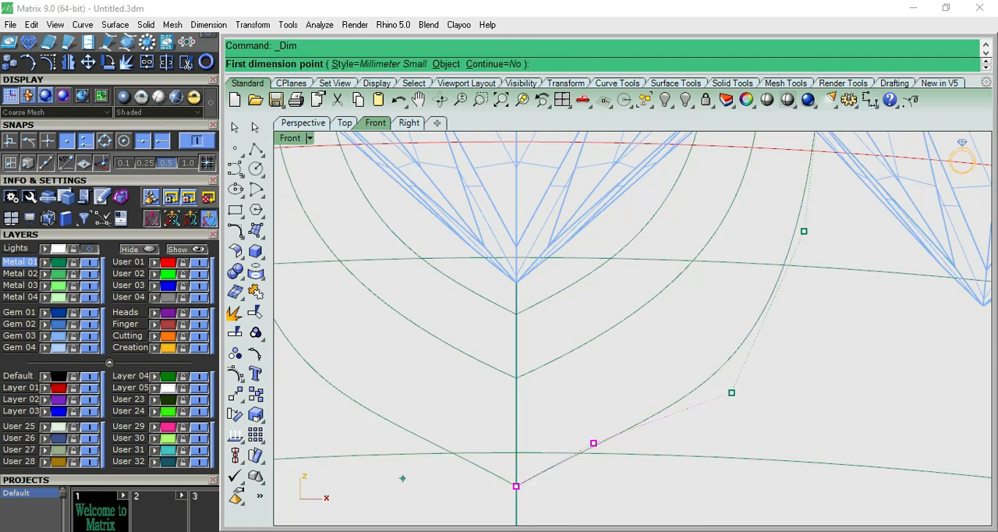
{"action": "left_click", "coordinate": [451, 451]}
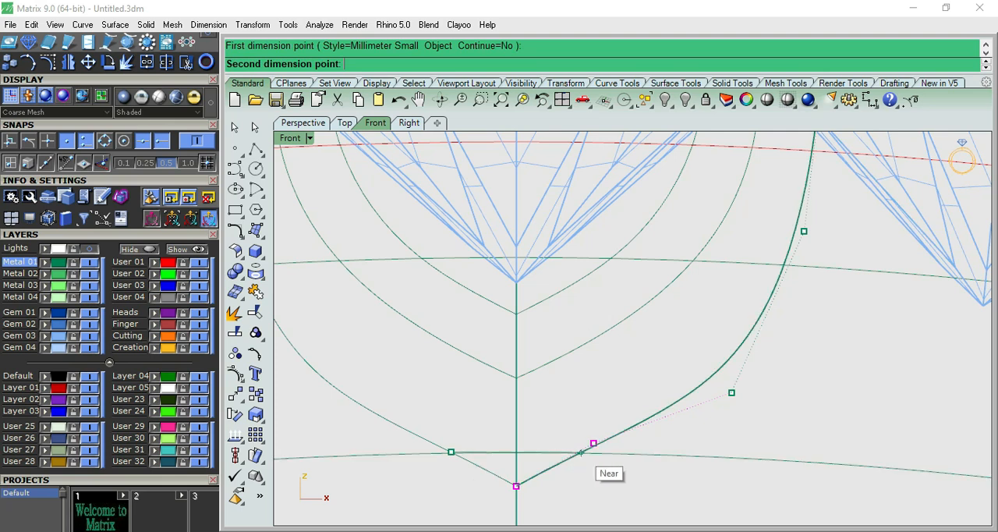
{"action": "left_click", "coordinate": [581, 452]}
{"action": "key", "text": "Escape"}
- Raise the outer curve's two lowest control points a little further, and shift its lower-bend control point upward
{"action": "scroll", "coordinate": [576, 453], "scroll_direction": "down", "scroll_amount": 4}
{"action": "scroll", "coordinate": [577, 455], "scroll_direction": "up", "scroll_amount": 6}
{"action": "left_click_drag", "start_coordinate": [550, 416], "coordinate": [550, 409]}
{"action": "key", "text": "Escape"}
{"action": "left_click_drag", "start_coordinate": [710, 335], "coordinate": [778, 383]}
{"action": "right_click_drag", "start_coordinate": [777, 383], "coordinate": [621, 470]}
{"action": "left_click_drag", "start_coordinate": [648, 425], "coordinate": [633, 405]}
{"action": "scroll", "coordinate": [696, 343], "scroll_direction": "down", "scroll_amount": 8}
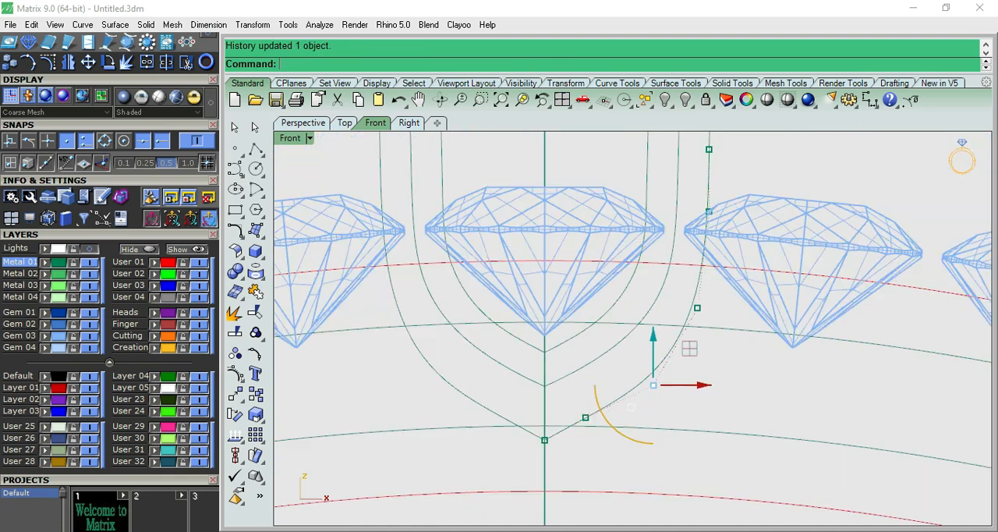
- Fine-tune the outer curve by raising its lower-bend control point slightly, and hide the control points
{"action": "key", "text": "Escape"}
{"action": "scroll", "coordinate": [665, 372], "scroll_direction": "up", "scroll_amount": 4}
{"action": "left_click", "coordinate": [646, 392]}
{"action": "left_click_drag", "start_coordinate": [647, 348], "coordinate": [646, 341]}
{"action": "key", "text": "Escape"}
{"action": "scroll", "coordinate": [720, 353], "scroll_direction": "down", "scroll_amount": 4}
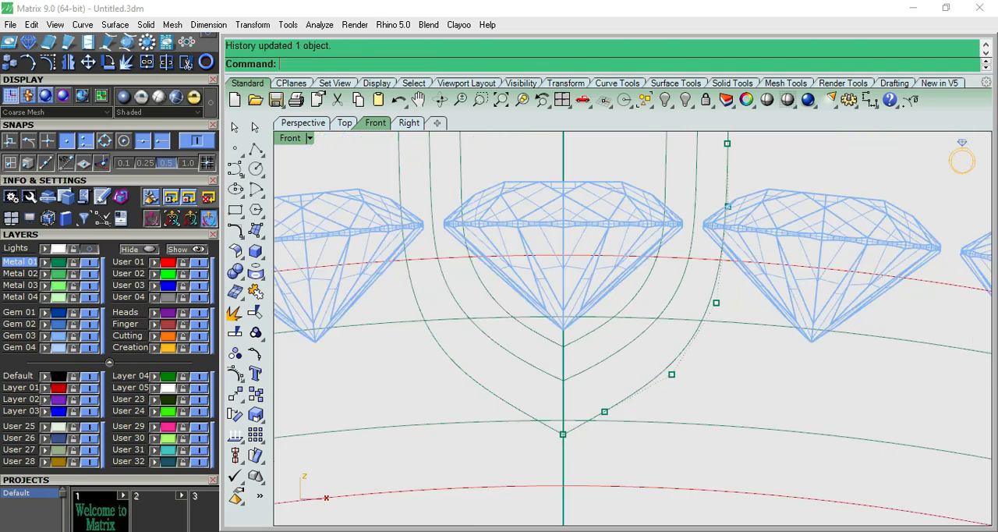
{"action": "scroll", "coordinate": [720, 355], "scroll_direction": "down", "scroll_amount": 4}
{"action": "key", "text": "Escape"}
- Select both halves of the inner and outer curves, and bridge their upper-left ends with a straight polyline
{"action": "scroll", "coordinate": [689, 212], "scroll_direction": "up", "scroll_amount": 2}
{"action": "left_click", "coordinate": [683, 215]}
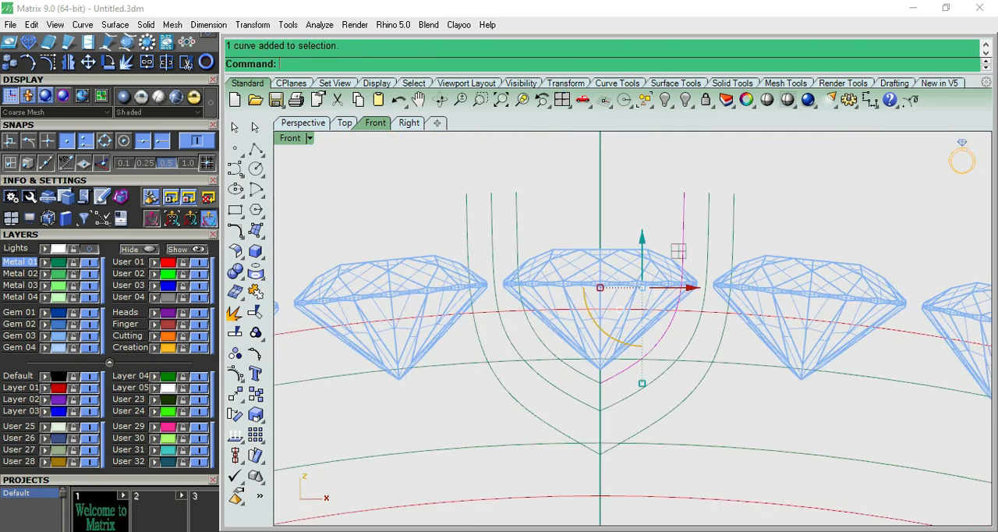
{"action": "scroll", "coordinate": [732, 195], "scroll_direction": "up", "scroll_amount": 2}
{"action": "left_click", "coordinate": [734, 200], "text": "shift"}
{"action": "left_click", "coordinate": [466, 205], "text": "shift"}
{"action": "left_click", "coordinate": [404, 204], "text": "shift"}
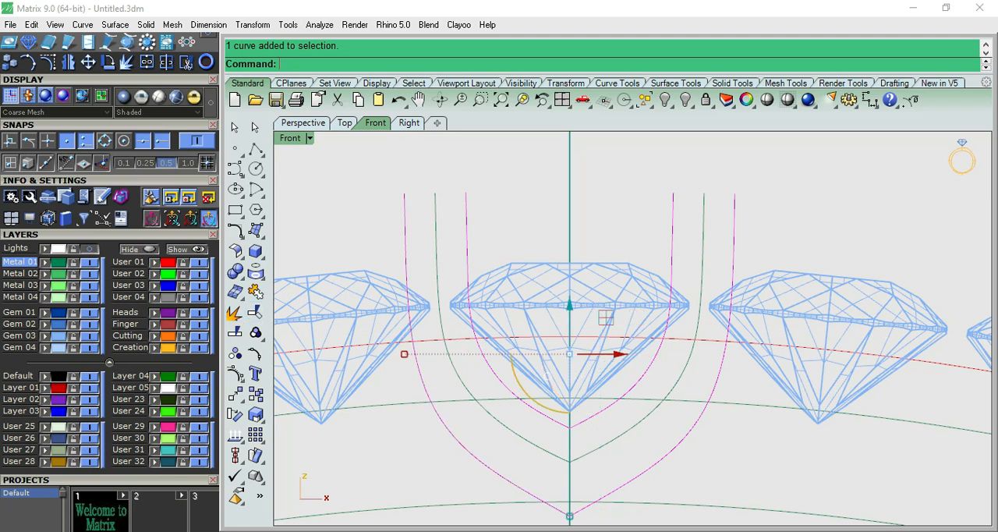
{"action": "left_click", "coordinate": [256, 148]}
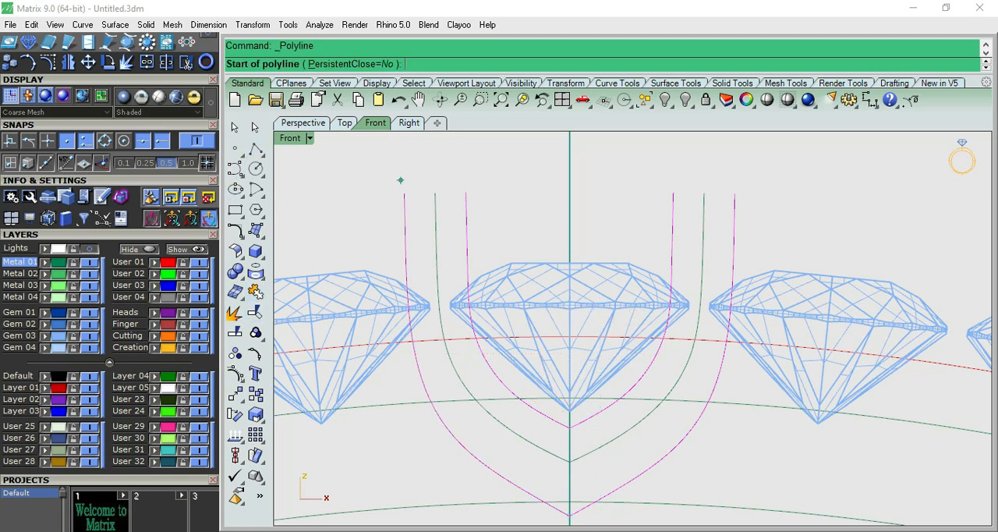
{"action": "left_click", "coordinate": [404, 193]}
{"action": "left_click", "coordinate": [466, 193]}
{"action": "key", "text": "Return"}
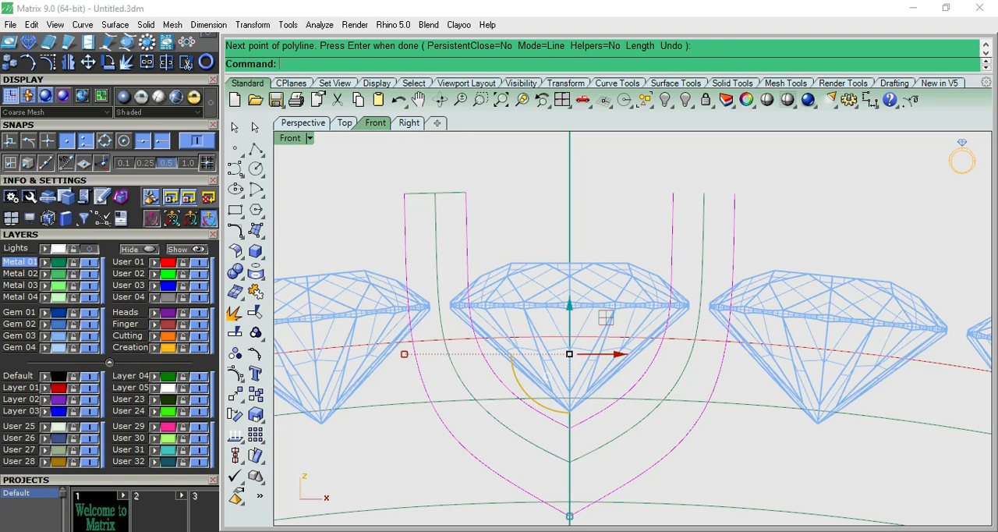
- Bridge the upper-right ends with a straight polyline, and join all the curves into one closed U-shaped profile
{"action": "key", "text": "Return"}
{"action": "left_click", "coordinate": [673, 192]}
{"action": "left_click", "coordinate": [734, 192]}
{"action": "key", "text": "Return"}
{"action": "left_click", "coordinate": [255, 292]}
{"action": "left_click", "coordinate": [466, 211]}
{"action": "scroll", "coordinate": [466, 211], "scroll_direction": "down", "scroll_amount": 6}
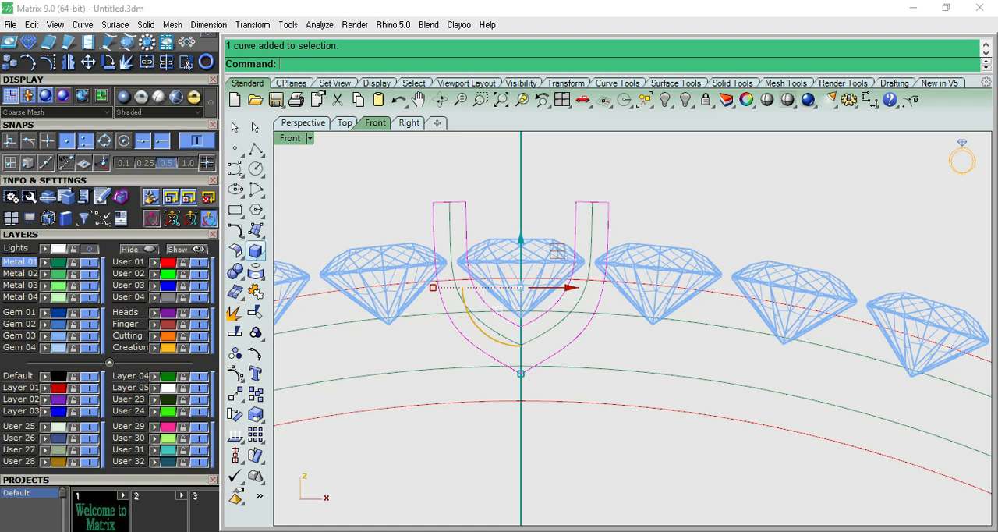
- Show the closed profile's control points and lower those on the top edges of both arms
{"action": "scroll", "coordinate": [605, 200], "scroll_direction": "up", "scroll_amount": 4}
{"action": "key", "text": "F10"}
{"action": "left_click_drag", "start_coordinate": [319, 191], "coordinate": [628, 226]}
{"action": "left_click_drag", "start_coordinate": [476, 166], "coordinate": [476, 193]}
{"action": "key", "text": "Escape"}
- Lower the upper control points of both arms further to shorten the profile to just above the top gem, and reselect the profile
{"action": "left_click_drag", "start_coordinate": [299, 199], "coordinate": [621, 271]}
{"action": "scroll", "coordinate": [529, 212], "scroll_direction": "up", "scroll_amount": 2}
{"action": "left_click_drag", "start_coordinate": [529, 212], "coordinate": [529, 225]}
{"action": "key", "text": "Escape"}
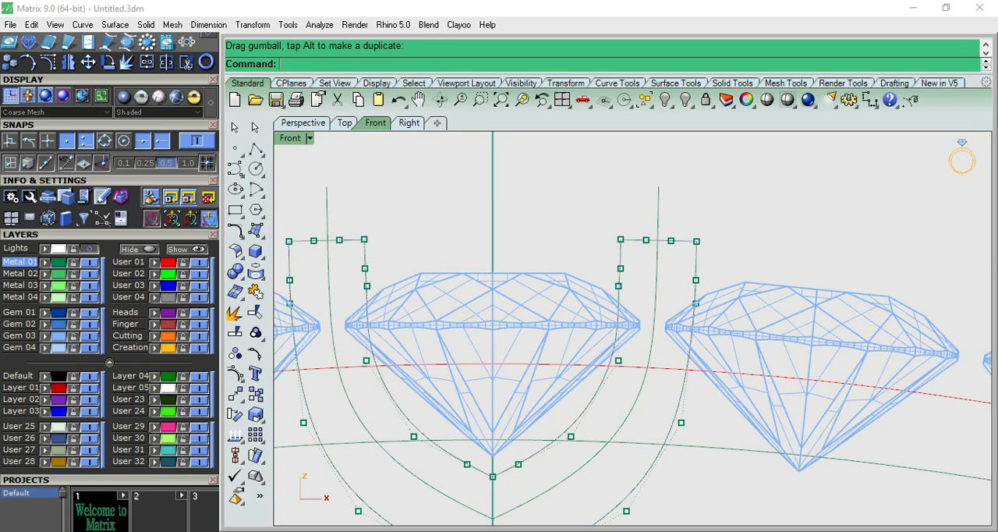
{"action": "scroll", "coordinate": [523, 236], "scroll_direction": "down", "scroll_amount": 6}
{"action": "key", "text": "Escape"}
{"action": "left_click", "coordinate": [575, 251]}
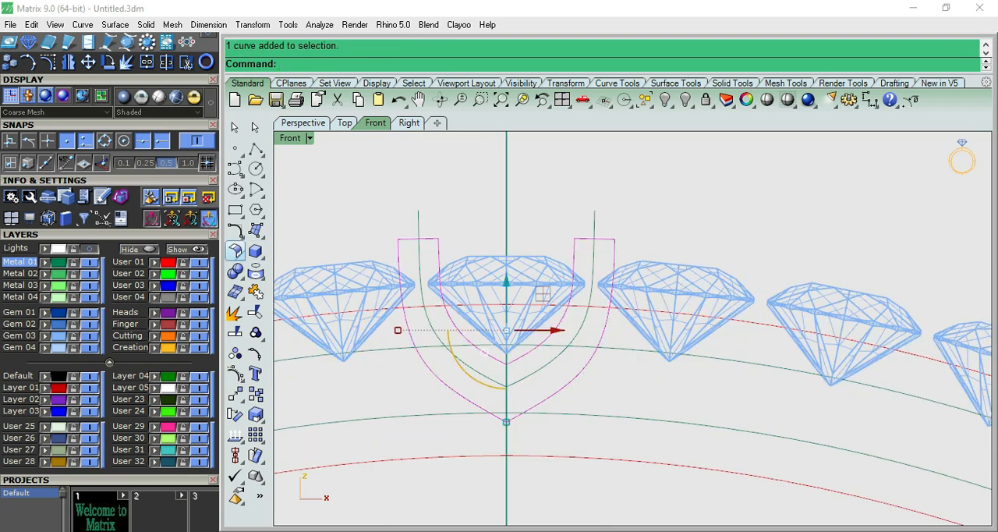
- Extrude the closed U-shaped profile to both sides as a solid about 0.80 mm thick in total
{"action": "left_click", "coordinate": [255, 251]}
{"action": "left_click", "coordinate": [318, 299]}
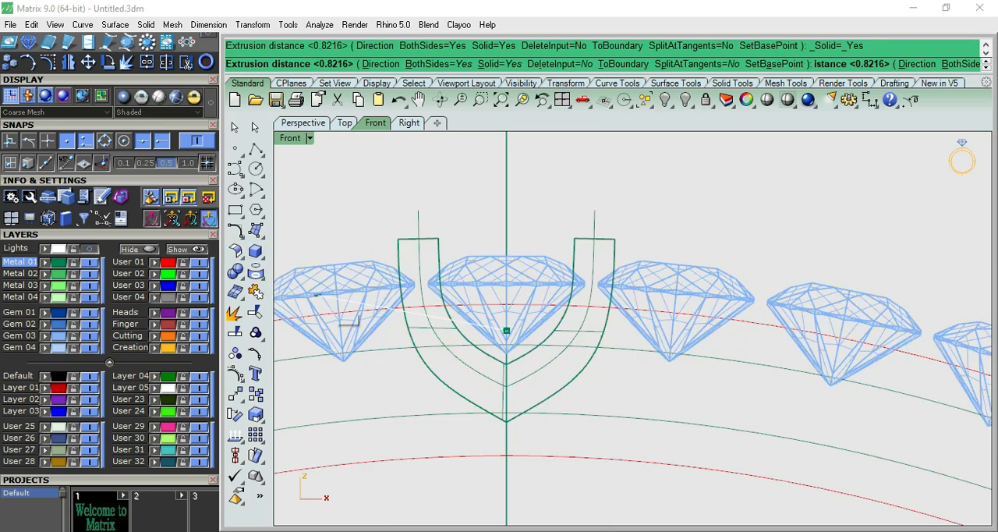
{"action": "key", "text": "F5"}
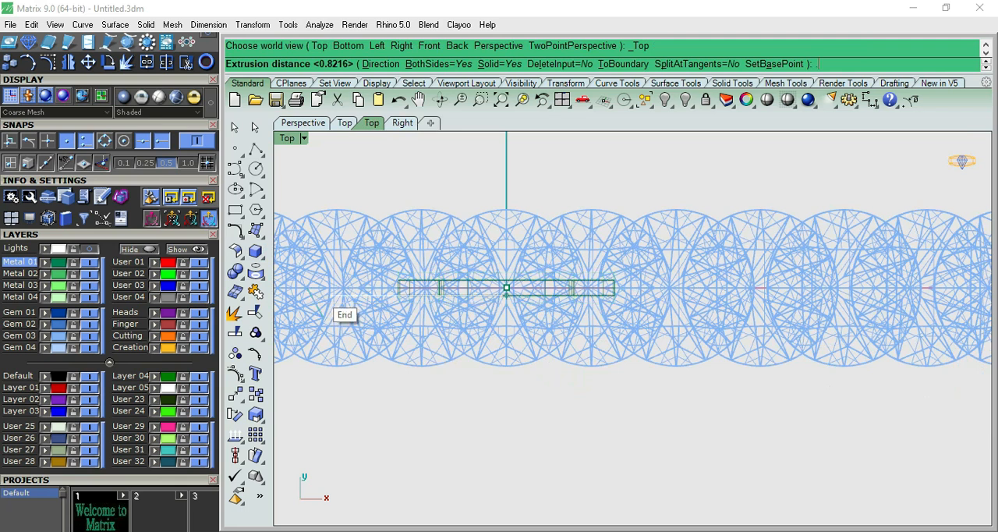
{"action": "key", "text": "Return"}
- Measure the extruded setting's thickness between its two end corners in the top view, without keeping the dimension
{"action": "key", "text": "Escape"}
{"action": "left_click", "coordinate": [870, 100]}
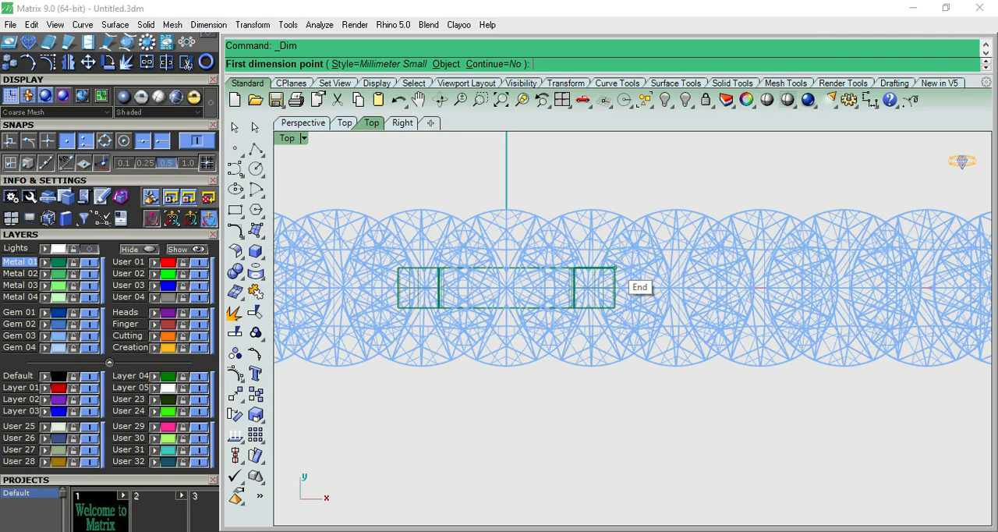
{"action": "left_click", "coordinate": [615, 267]}
{"action": "left_click", "coordinate": [614, 307]}
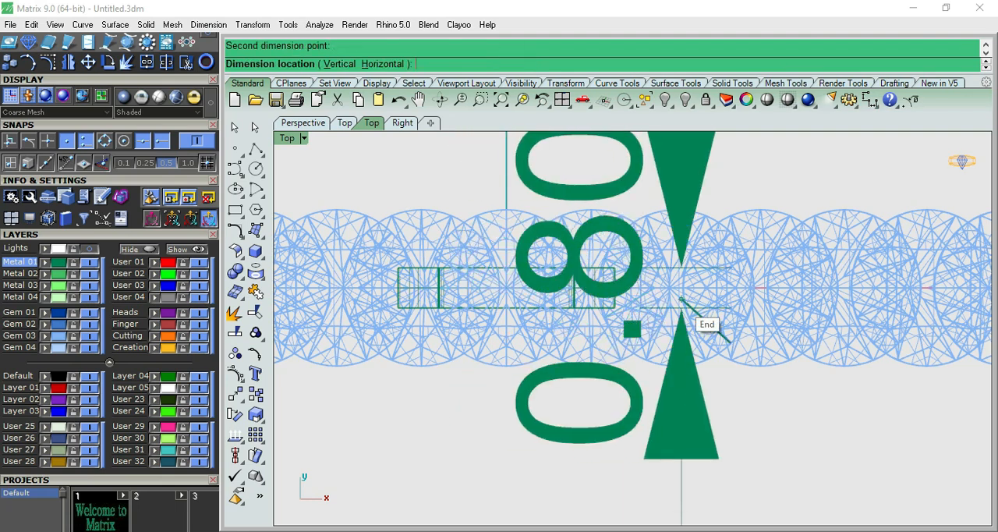
{"action": "key", "text": "Escape"}
- Select the extruded U-shaped polysurface and move it from the gems' centre line to the front edge of the gem row
{"action": "scroll", "coordinate": [681, 300], "scroll_direction": "down", "scroll_amount": 6}
{"action": "key", "text": "F2"}
{"action": "left_click", "coordinate": [628, 346]}
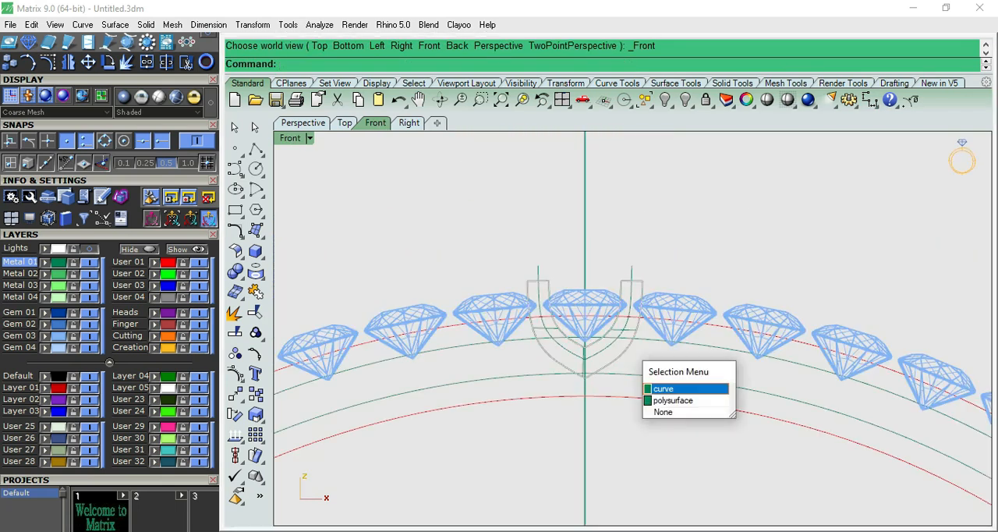
{"action": "left_click", "coordinate": [671, 399]}
{"action": "key", "text": "F3"}
{"action": "left_click_drag", "start_coordinate": [606, 323], "coordinate": [531, 322]}
{"action": "key", "text": "F1"}
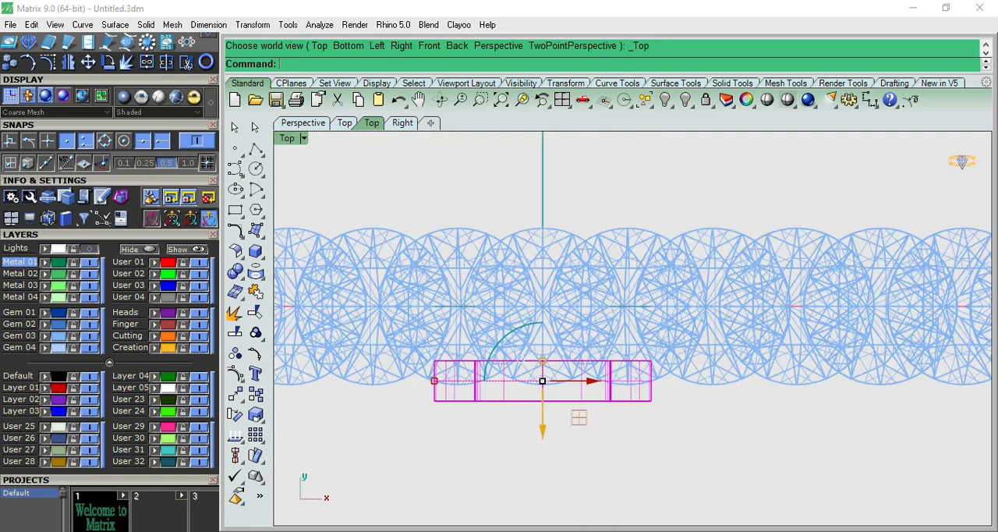
- Check the setting shaded from above, and move it back inward so it lies within the gem's outer edge
{"action": "scroll", "coordinate": [622, 378], "scroll_direction": "up", "scroll_amount": 4}
{"action": "left_click", "coordinate": [787, 99]}
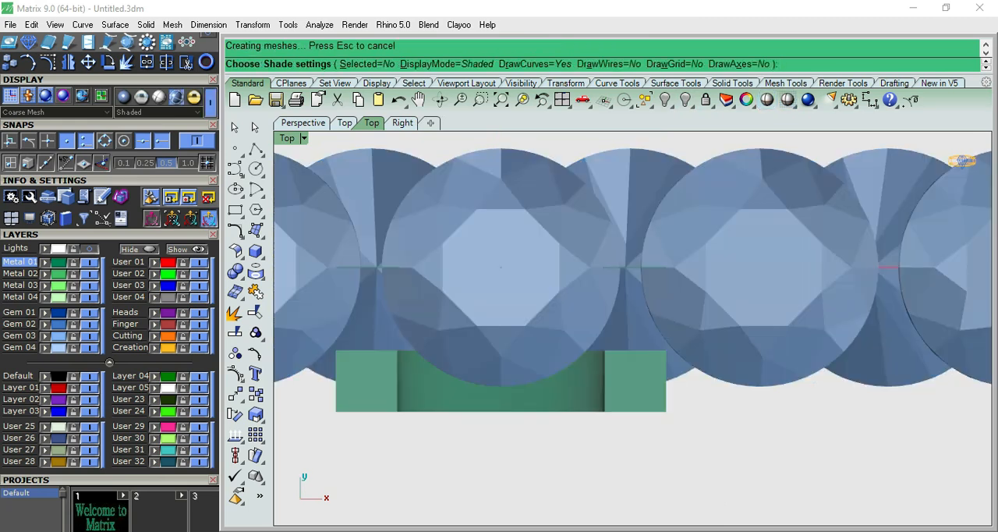
{"action": "key", "text": "Escape"}
{"action": "left_click", "coordinate": [479, 351]}
{"action": "left_click_drag", "start_coordinate": [500, 426], "coordinate": [500, 383]}
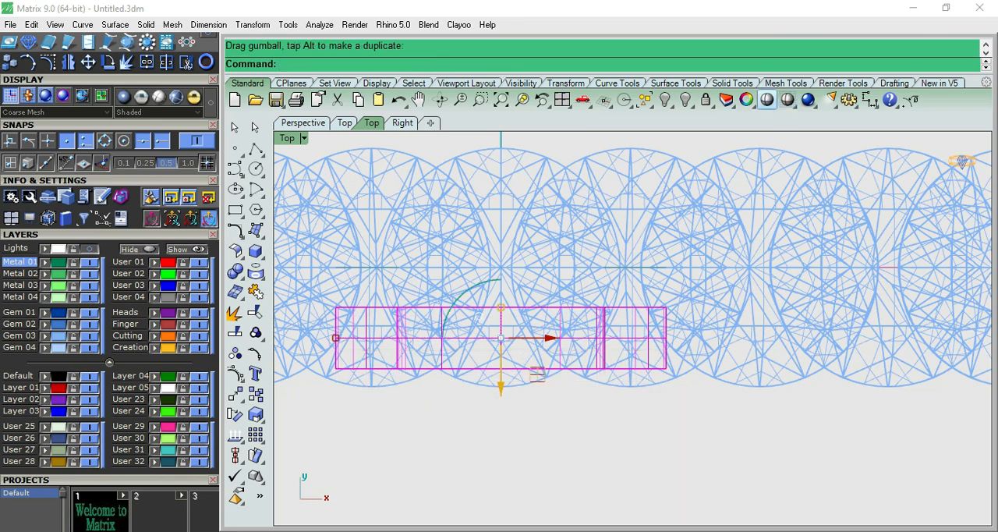
- Check the setting shaded in perspective and from above, and move it slightly closer to the gems' centre line
{"action": "left_click", "coordinate": [787, 99]}
{"action": "scroll", "coordinate": [637, 313], "scroll_direction": "up", "scroll_amount": 3}
{"action": "key", "text": "F12"}
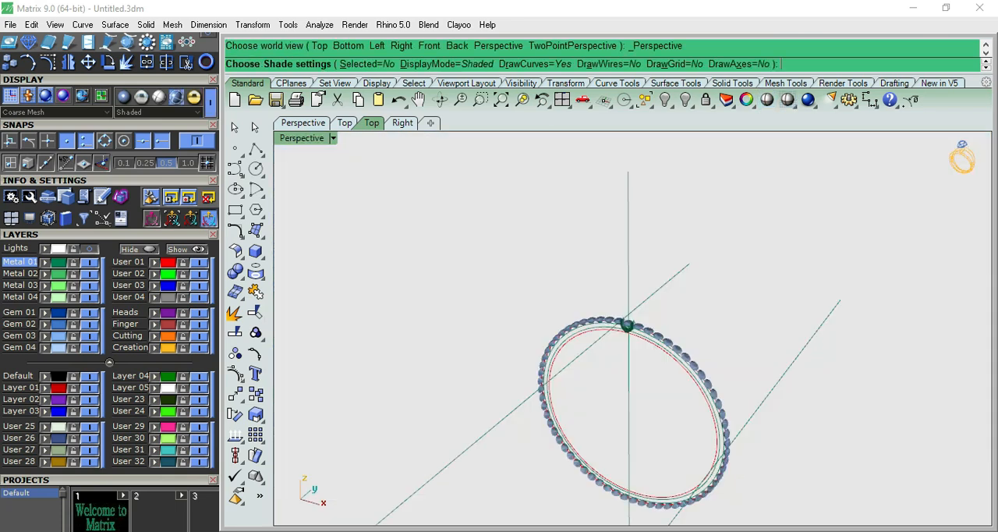
{"action": "scroll", "coordinate": [630, 326], "scroll_direction": "up", "scroll_amount": 14}
{"action": "right_click_drag", "start_coordinate": [629, 326], "coordinate": [638, 409]}
{"action": "key", "text": "F9"}
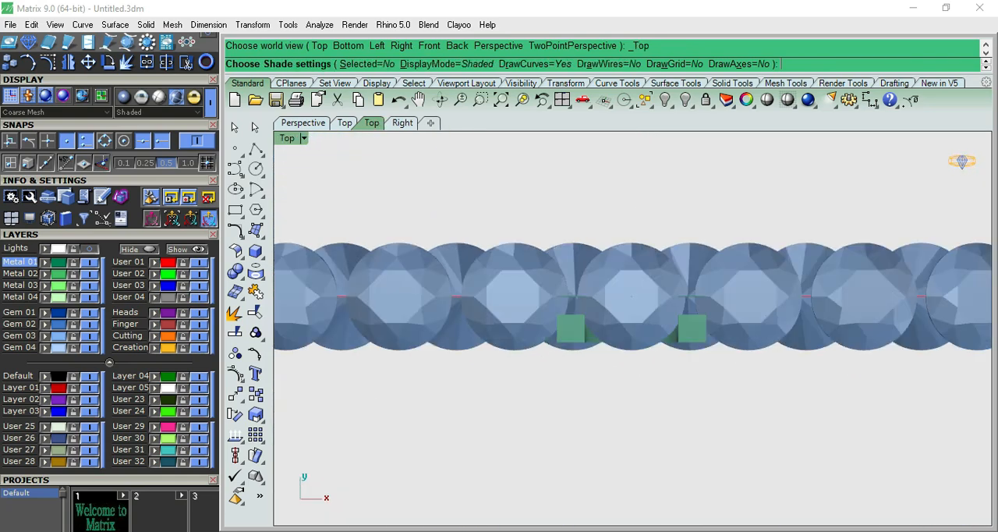
{"action": "key", "text": "Escape"}
{"action": "scroll", "coordinate": [686, 349], "scroll_direction": "up", "scroll_amount": 12}
{"action": "left_click", "coordinate": [686, 324]}
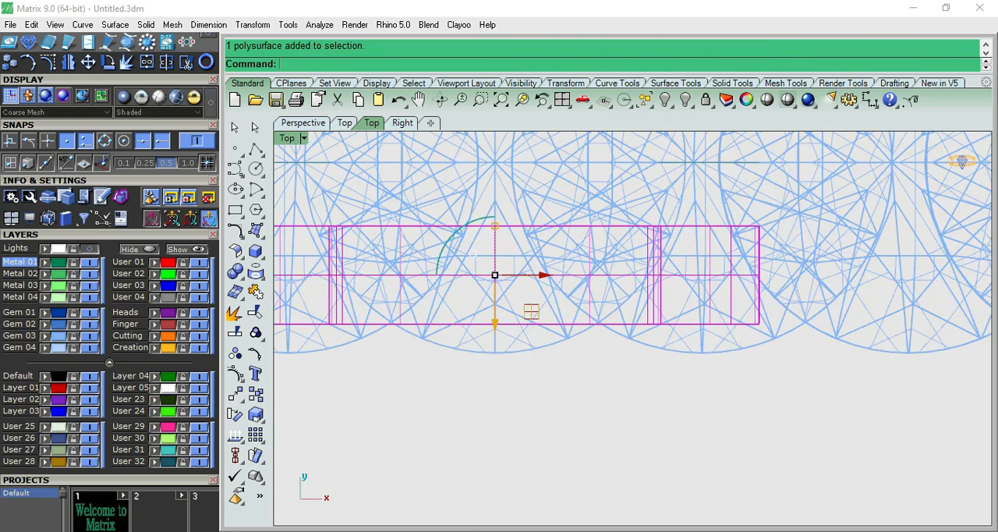
{"action": "left_click_drag", "start_coordinate": [472, 254], "coordinate": [472, 243]}
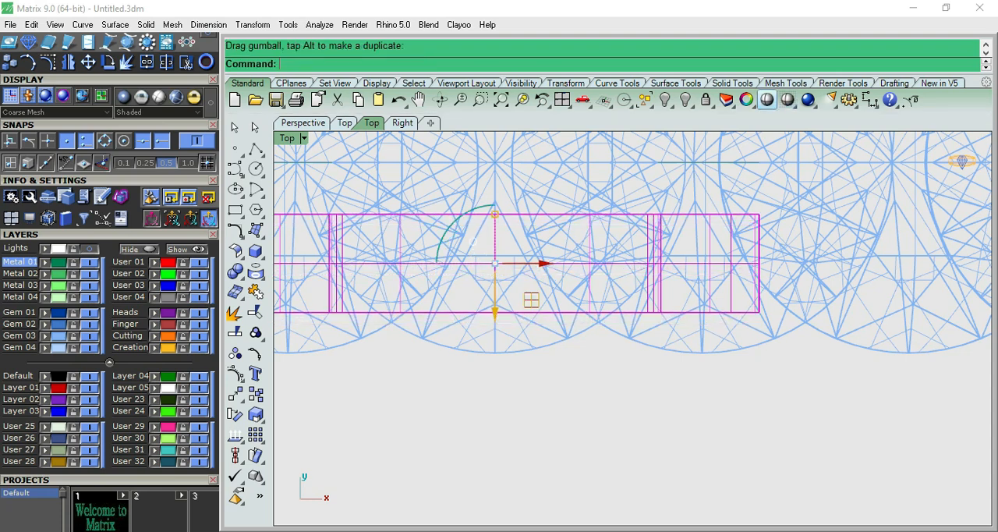
- Inspect the setting's position against the top gem in shaded perspective, top and front views
{"action": "left_click", "coordinate": [767, 100]}
{"action": "scroll", "coordinate": [687, 255], "scroll_direction": "down", "scroll_amount": 6}
{"action": "scroll", "coordinate": [713, 276], "scroll_direction": "down", "scroll_amount": 4}
{"action": "key", "text": "F12"}
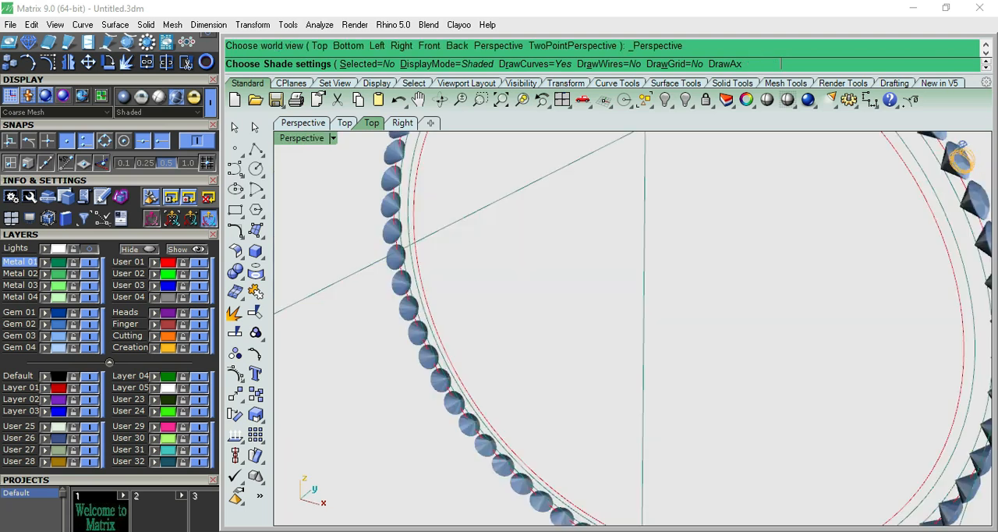
{"action": "scroll", "coordinate": [702, 265], "scroll_direction": "down", "scroll_amount": 10}
{"action": "right_click_drag", "start_coordinate": [616, 265], "coordinate": [673, 290]}
{"action": "key", "text": "F9"}
{"action": "scroll", "coordinate": [673, 278], "scroll_direction": "up", "scroll_amount": 9}
{"action": "scroll", "coordinate": [671, 292], "scroll_direction": "up", "scroll_amount": 10}
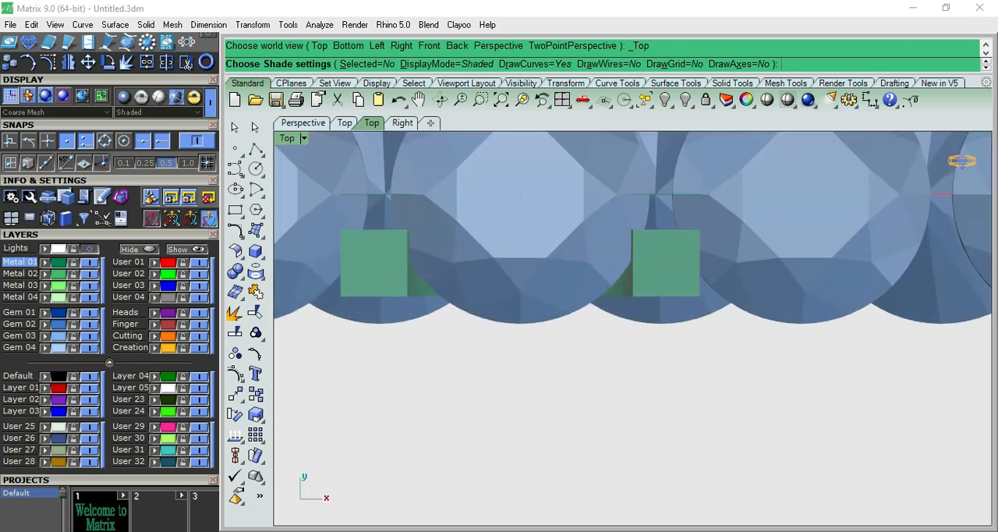
{"action": "scroll", "coordinate": [609, 305], "scroll_direction": "down", "scroll_amount": 6}
{"action": "key", "text": "F10"}
{"action": "scroll", "coordinate": [635, 162], "scroll_direction": "down", "scroll_amount": 20}
{"action": "scroll", "coordinate": [635, 159], "scroll_direction": "up", "scroll_amount": 8}
{"action": "scroll", "coordinate": [647, 172], "scroll_direction": "up", "scroll_amount": 5}
{"action": "key", "text": "Escape"}
- Polar array the U-shaped setting around the origin in the front view with 63 items over 360 degrees
{"action": "key", "text": "F11"}
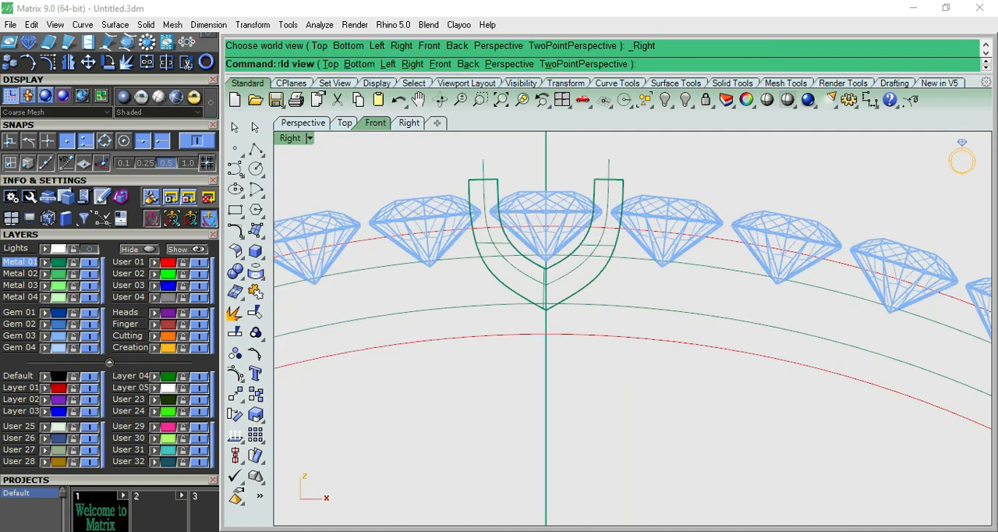
{"action": "key", "text": "F10"}
{"action": "left_click", "coordinate": [599, 245]}
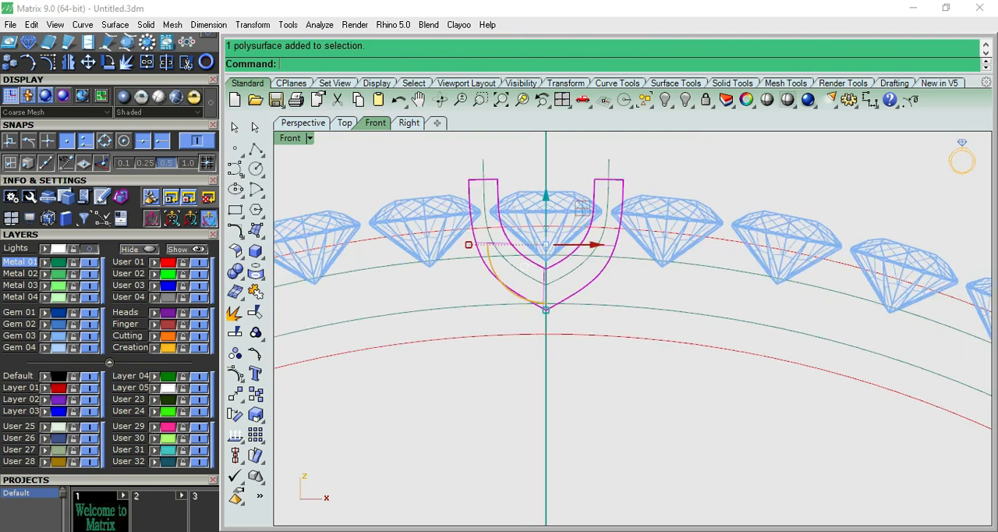
{"action": "scroll", "coordinate": [599, 245], "scroll_direction": "down", "scroll_amount": 4}
{"action": "key", "text": "Return"}
{"action": "type", "text": "0"}
{"action": "key", "text": "Return"}
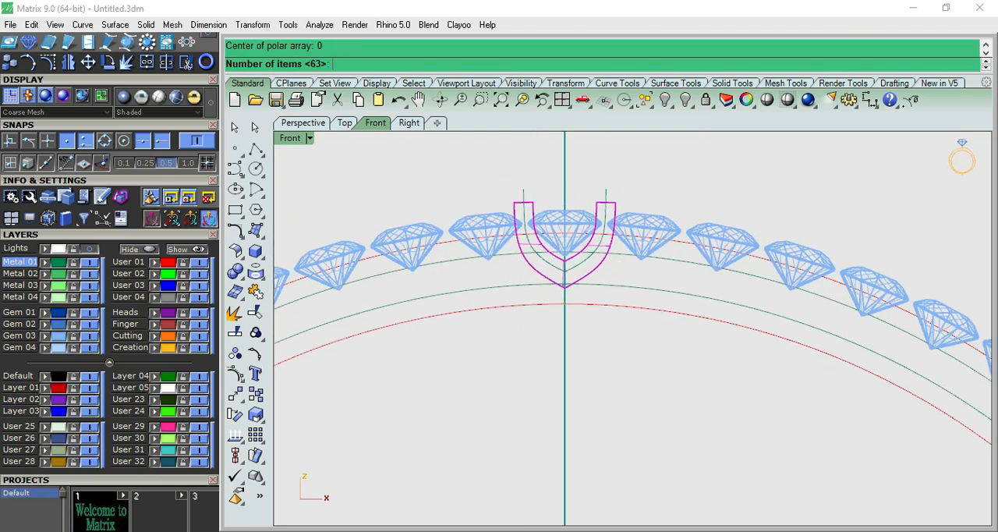
{"action": "key", "text": "Return"}
{"action": "key", "text": "Return"}
{"action": "scroll", "coordinate": [608, 265], "scroll_direction": "up", "scroll_amount": 6}
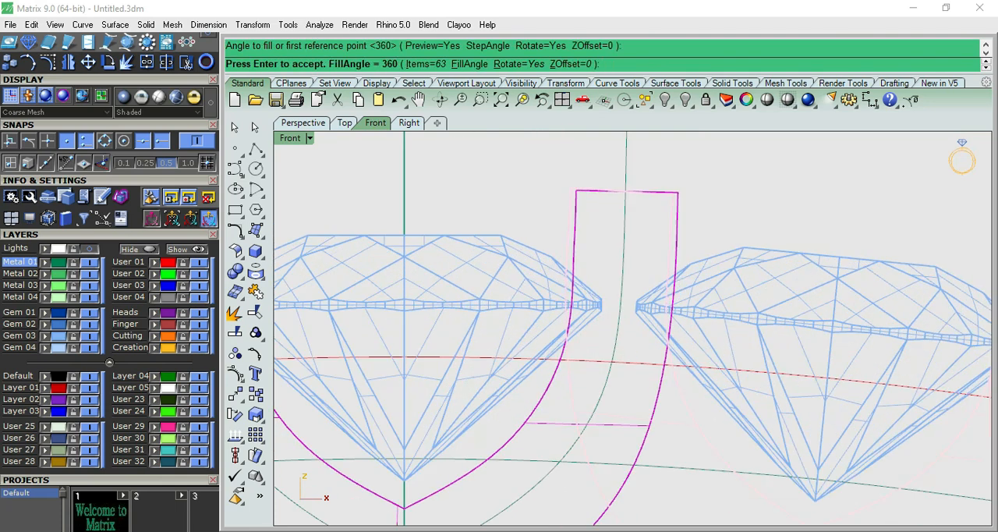
{"action": "key", "text": "Return"}
- Check how the arrayed settings overlap when shaded, and scale the original U-shaped polysurface slightly narrower in width only
{"action": "scroll", "coordinate": [632, 328], "scroll_direction": "down", "scroll_amount": 5}
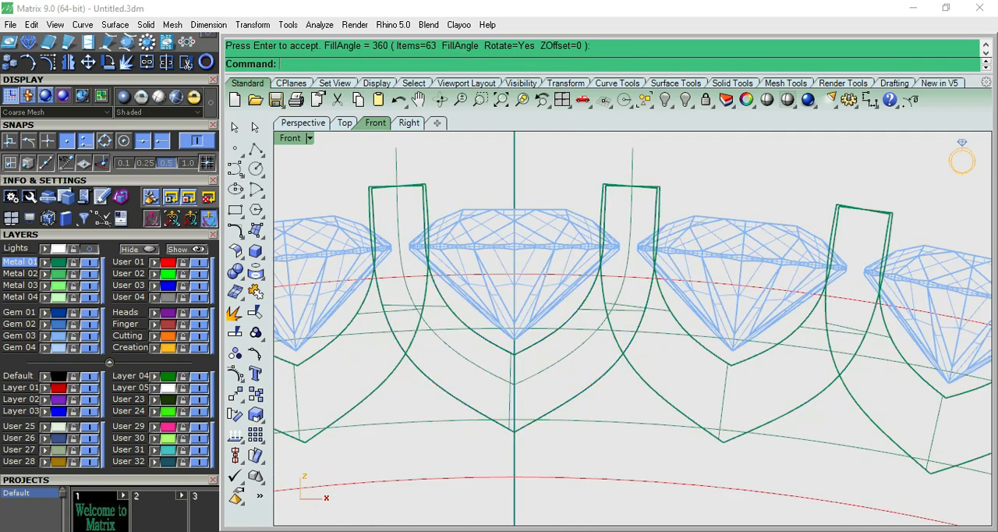
{"action": "left_click", "coordinate": [787, 100]}
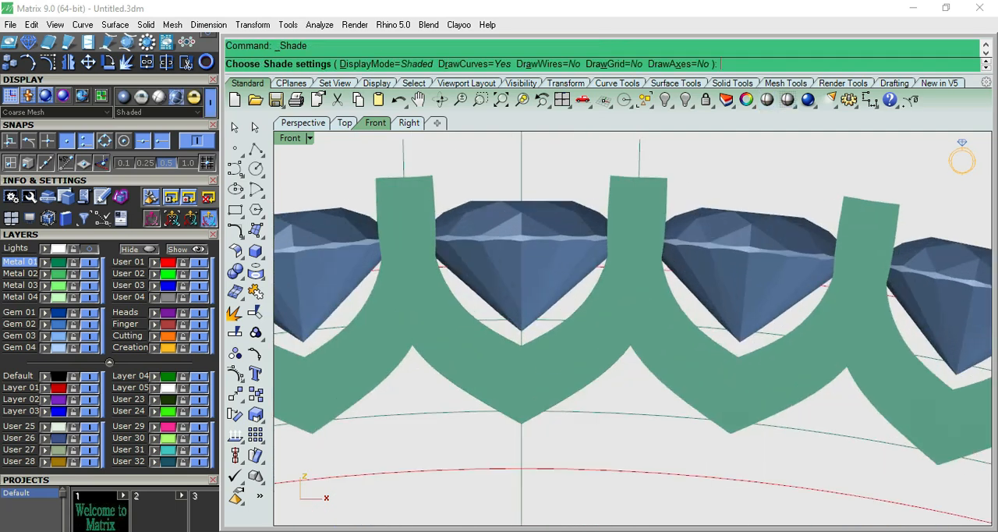
{"action": "scroll", "coordinate": [655, 201], "scroll_direction": "down", "scroll_amount": 2}
{"action": "key", "text": "Escape"}
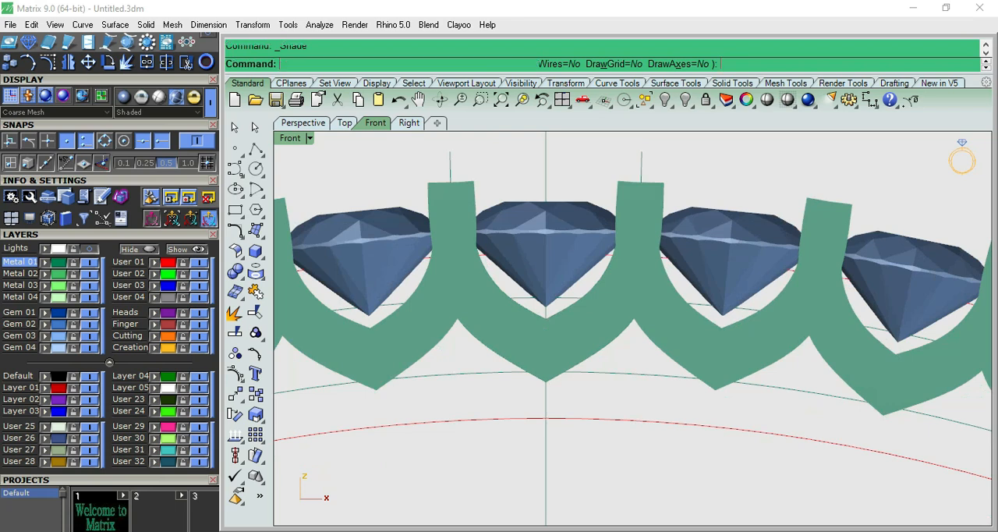
{"action": "left_click", "coordinate": [584, 297]}
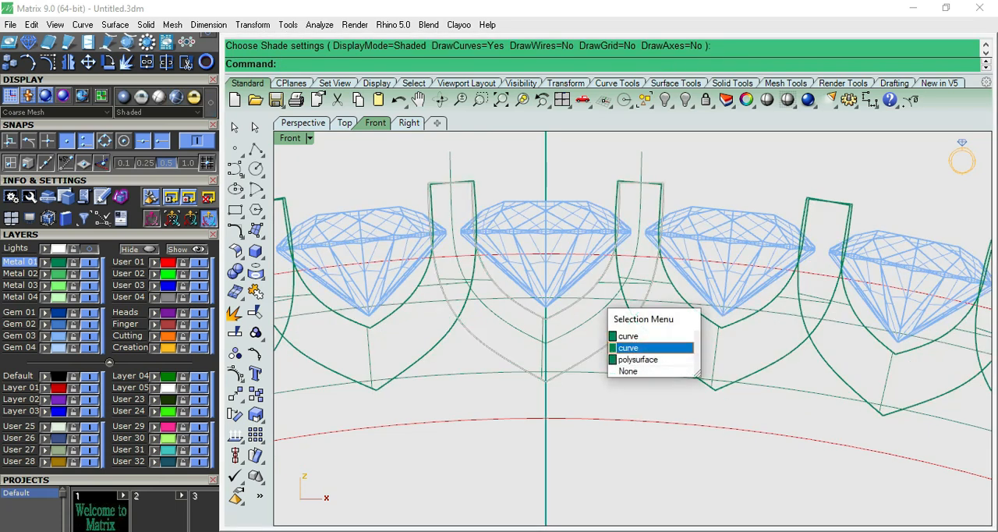
{"action": "left_click", "coordinate": [646, 358]}
{"action": "scroll", "coordinate": [609, 191], "scroll_direction": "up", "scroll_amount": 6}
{"action": "scroll", "coordinate": [492, 258], "scroll_direction": "down", "scroll_amount": 4}
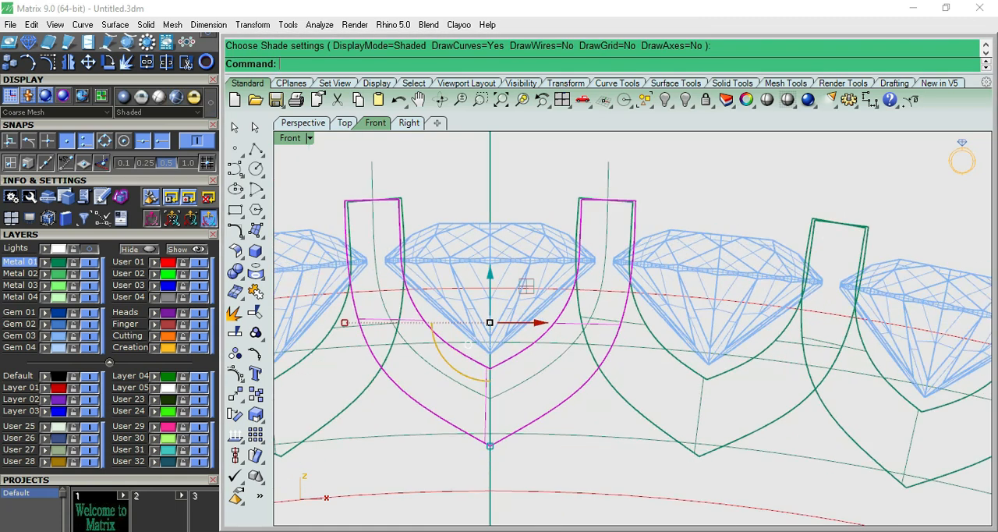
{"action": "left_click_drag", "start_coordinate": [343, 322], "coordinate": [347, 322]}
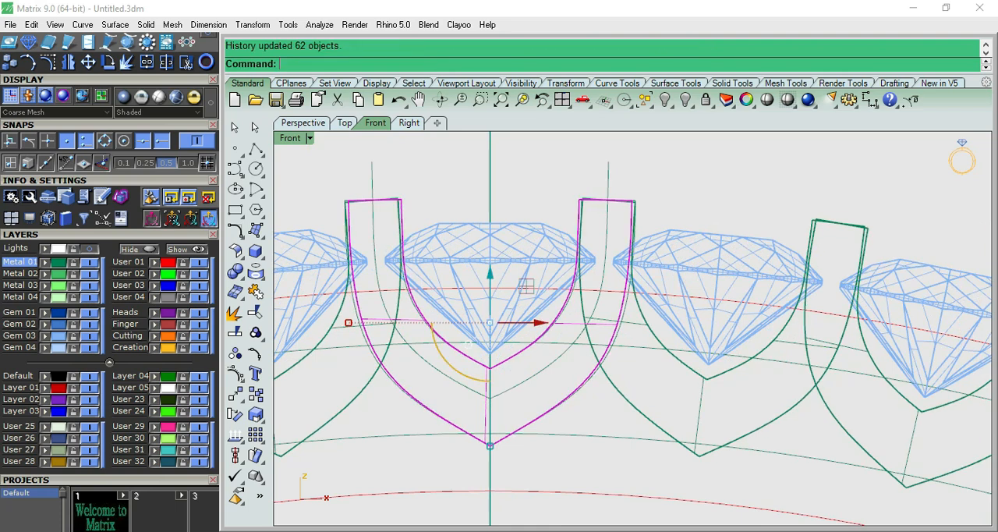
- Fine-tune the original setting's width in small horizontal scalings so its arms line up with the neighbouring copies
{"action": "scroll", "coordinate": [592, 193], "scroll_direction": "up", "scroll_amount": 6}
{"action": "scroll", "coordinate": [555, 269], "scroll_direction": "down", "scroll_amount": 4}
{"action": "right_click_drag", "start_coordinate": [313, 340], "coordinate": [435, 315]}
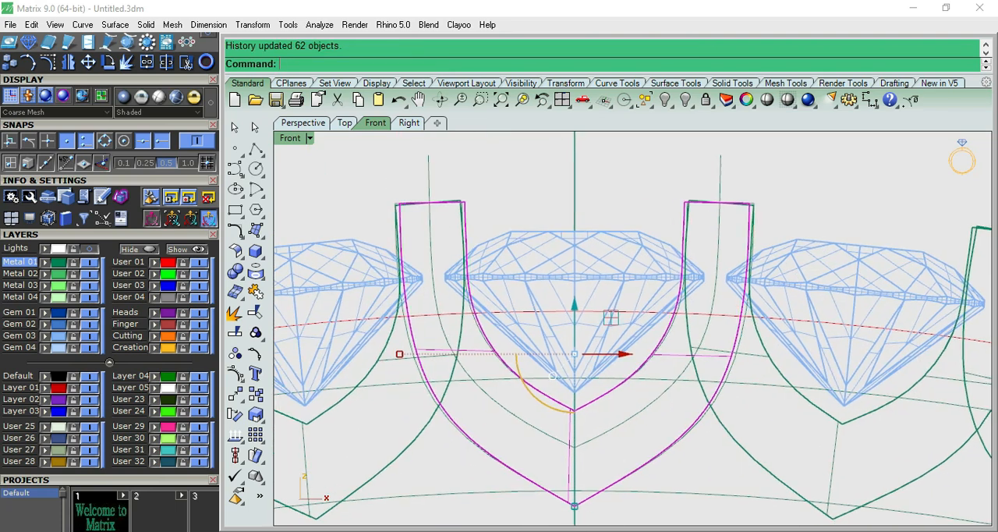
{"action": "scroll", "coordinate": [435, 314], "scroll_direction": "up", "scroll_amount": 4}
{"action": "left_click_drag", "start_coordinate": [381, 374], "coordinate": [378, 374]}
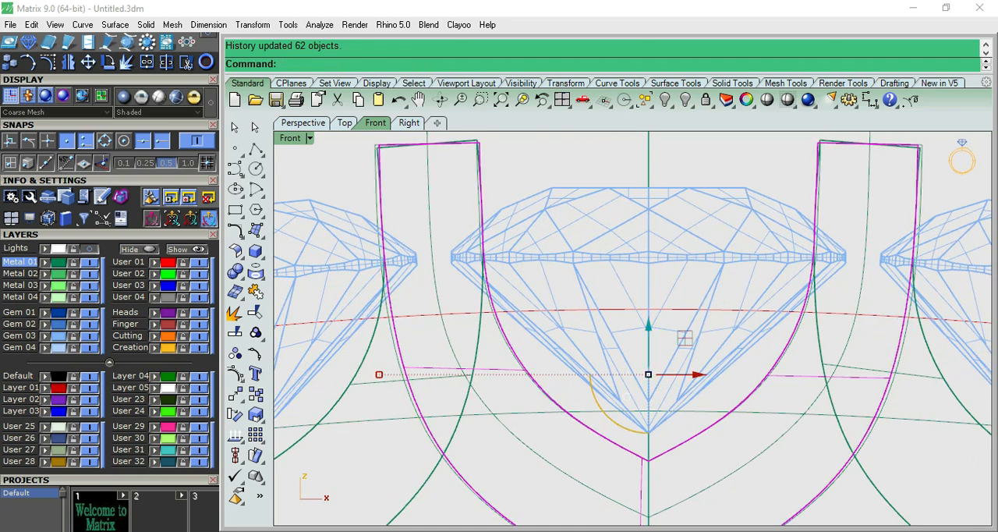
{"action": "scroll", "coordinate": [478, 142], "scroll_direction": "up", "scroll_amount": 5}
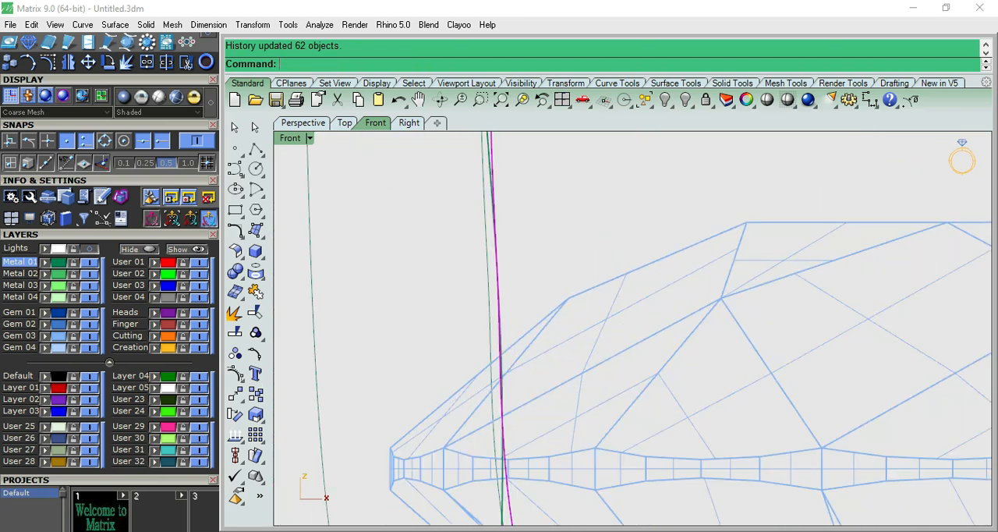
{"action": "scroll", "coordinate": [473, 247], "scroll_direction": "down", "scroll_amount": 4}
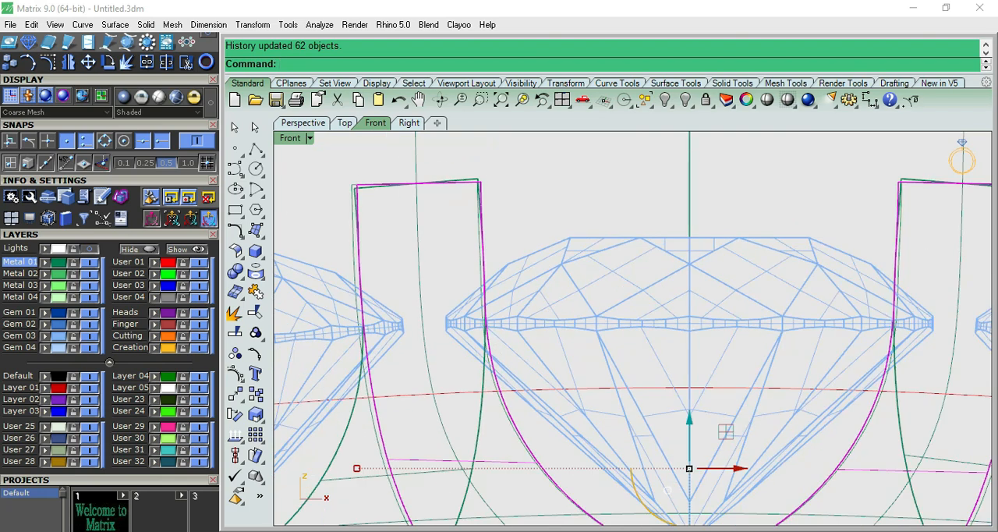
{"action": "left_click_drag", "start_coordinate": [356, 467], "coordinate": [359, 467]}
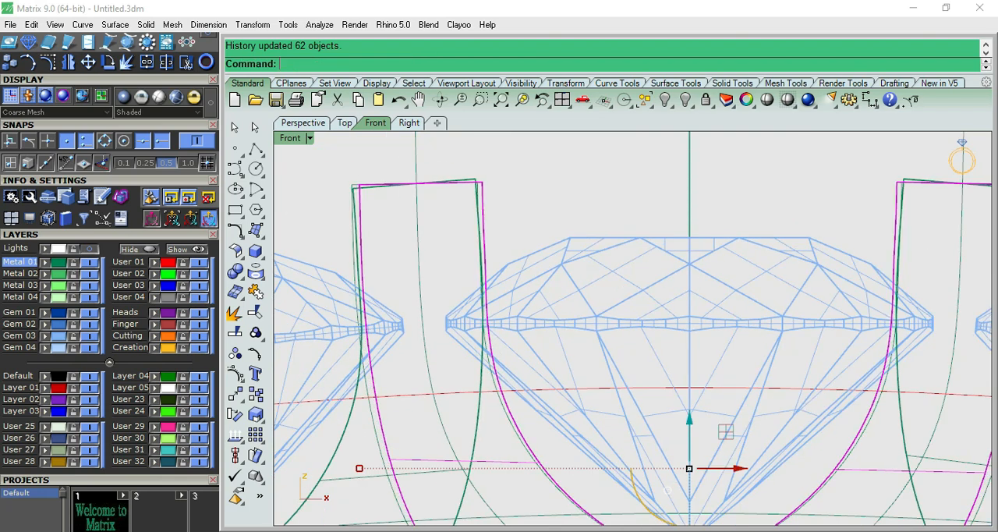
- Inspect the ring of arrayed settings and gems shaded in the front and perspective views
{"action": "scroll", "coordinate": [430, 361], "scroll_direction": "down", "scroll_amount": 7}
{"action": "key", "text": "Escape"}
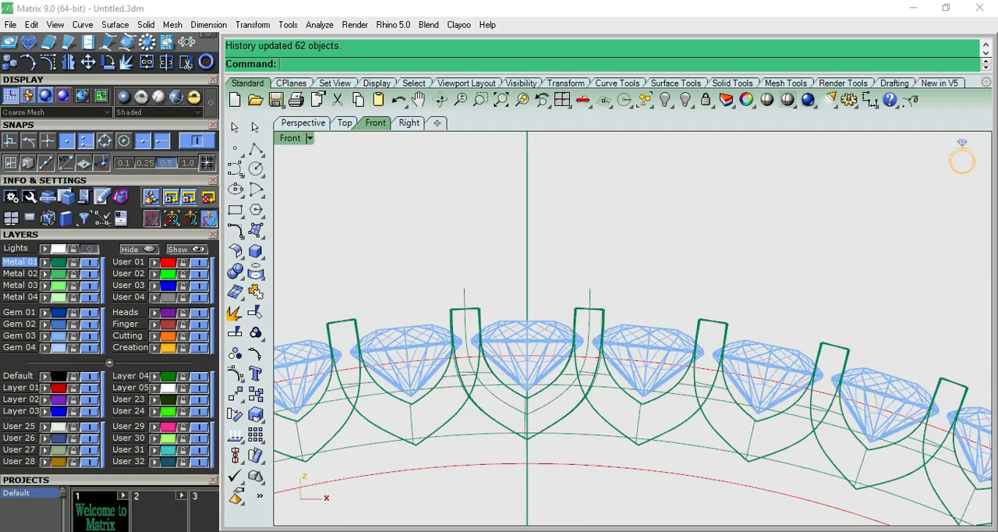
{"action": "left_click", "coordinate": [767, 100]}
{"action": "scroll", "coordinate": [635, 371], "scroll_direction": "down", "scroll_amount": 6}
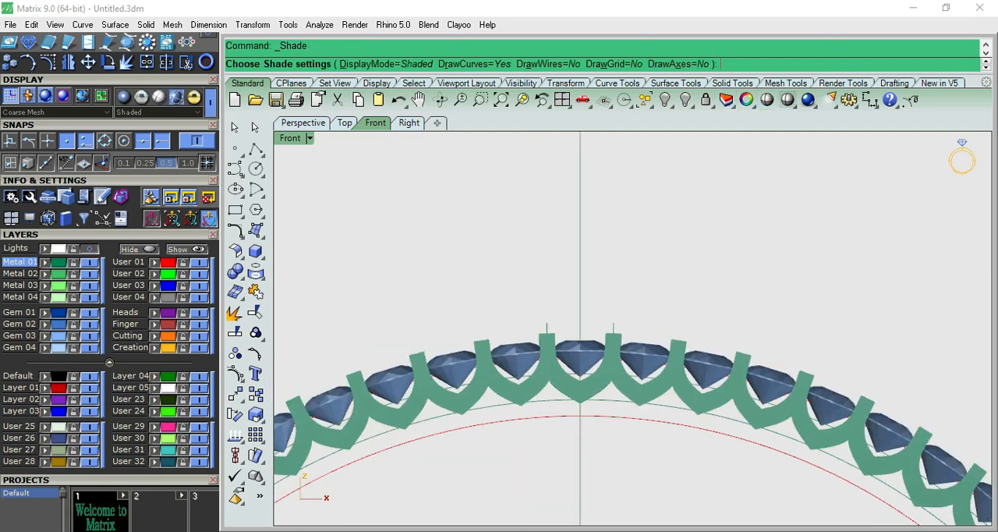
{"action": "key", "text": "F4"}
{"action": "scroll", "coordinate": [630, 335], "scroll_direction": "up", "scroll_amount": 10}
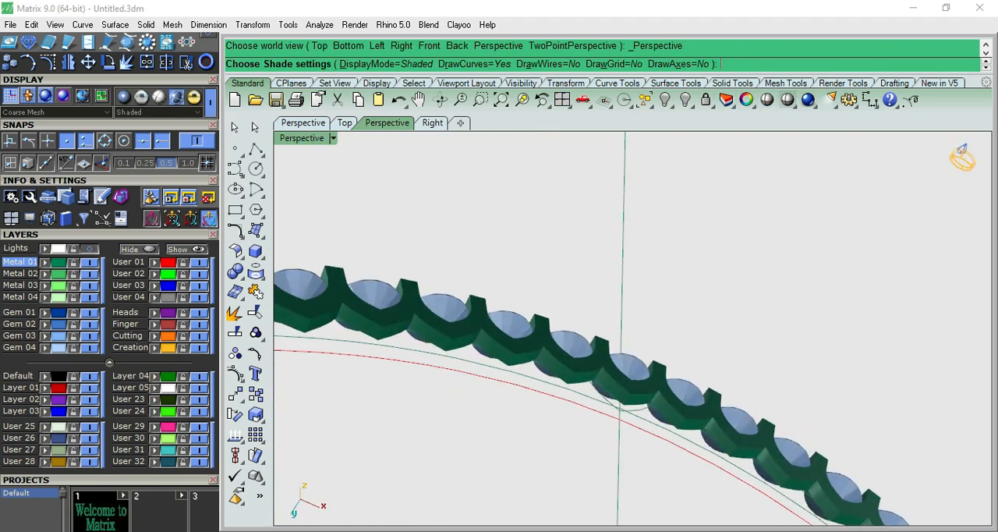
{"action": "key", "text": "F2"}
{"action": "key", "text": "Escape"}
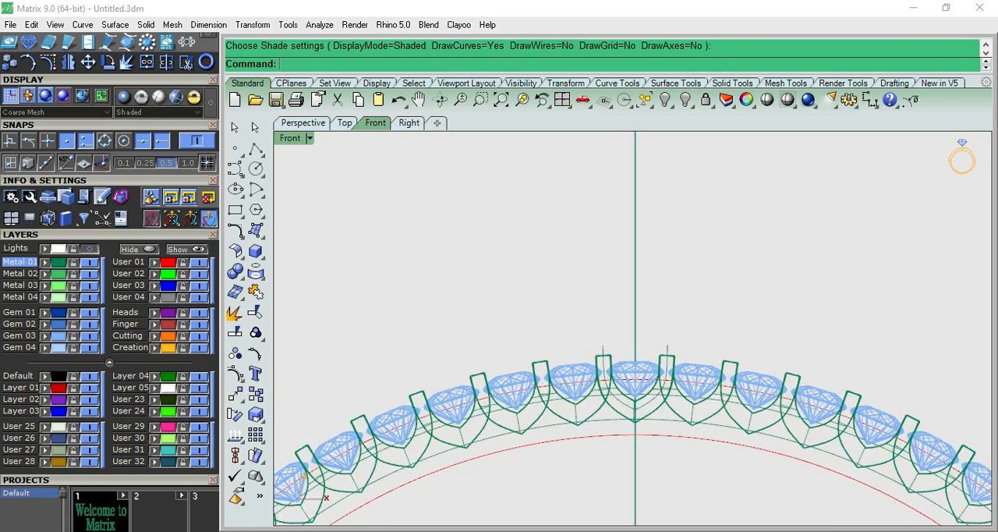
- Select all the arrayed copies of the U-shaped setting and delete them, keeping the original at the top of the bangle
{"action": "left_click", "coordinate": [668, 343]}
{"action": "scroll", "coordinate": [671, 347], "scroll_direction": "up", "scroll_amount": 5}
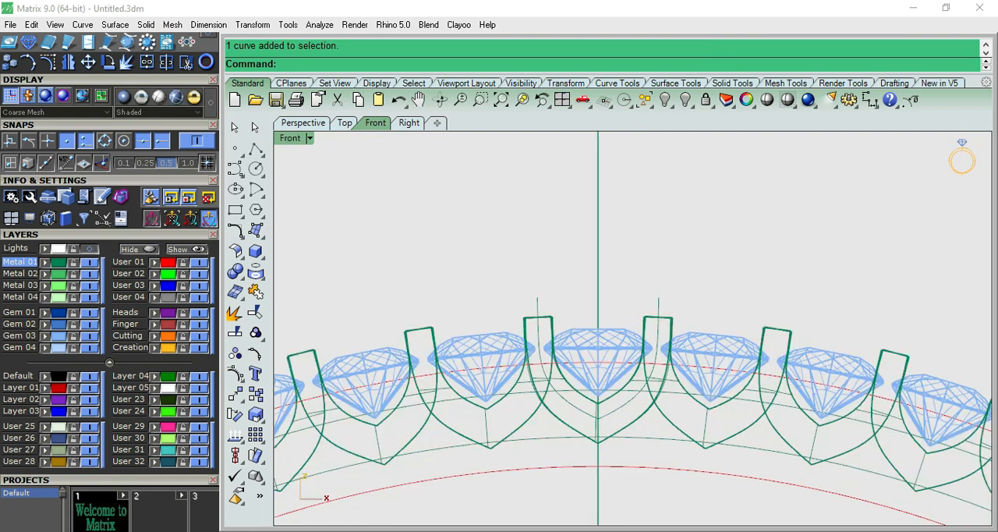
{"action": "left_click", "coordinate": [676, 326]}
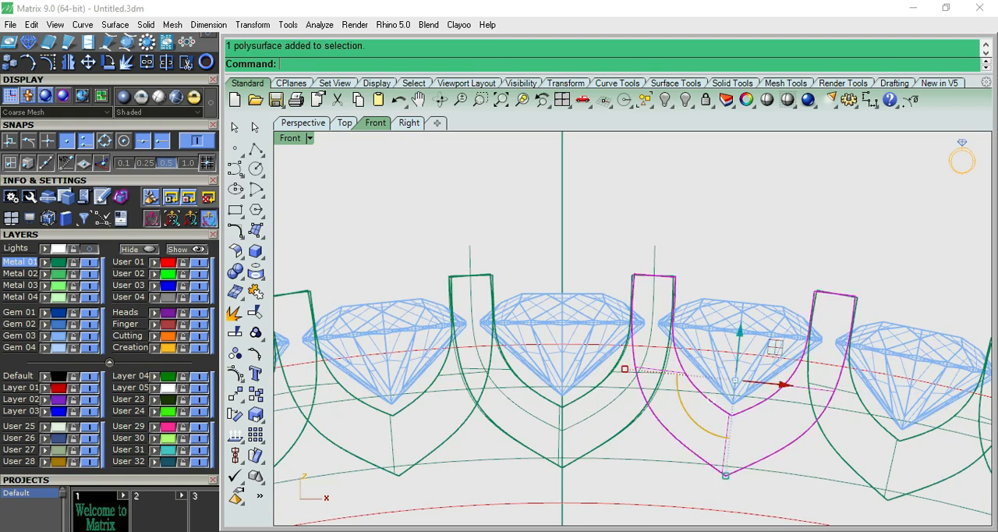
{"action": "key", "text": "Escape"}
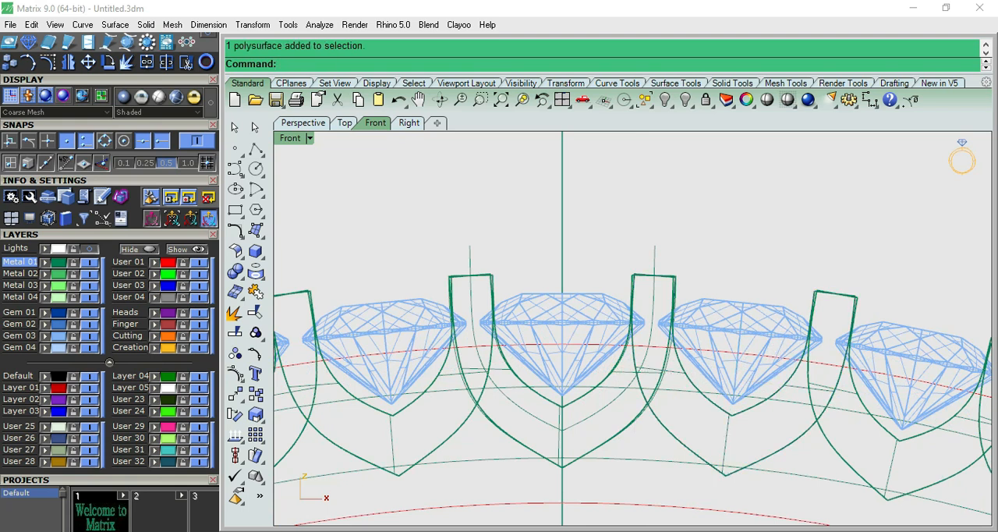
{"action": "left_click", "coordinate": [645, 99]}
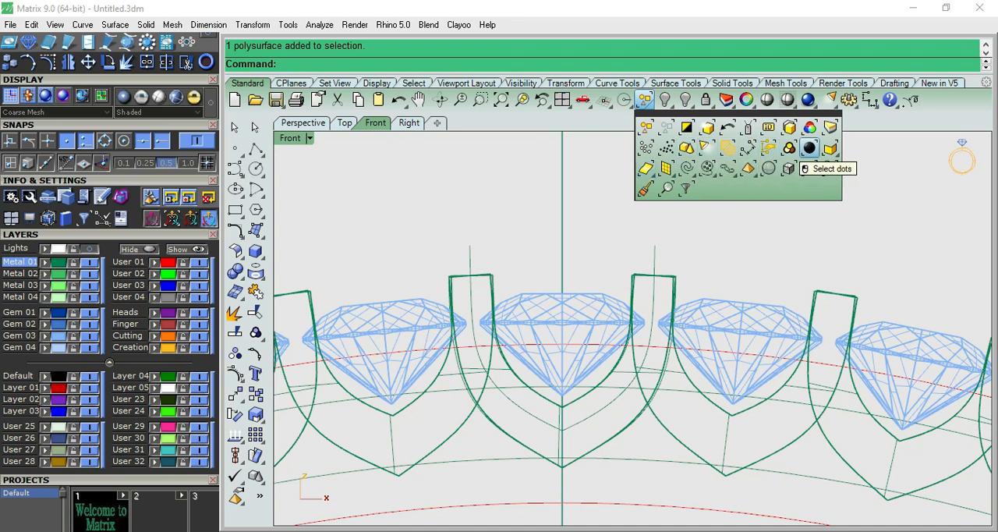
{"action": "left_click", "coordinate": [808, 148]}
{"action": "left_click", "coordinate": [187, 62]}
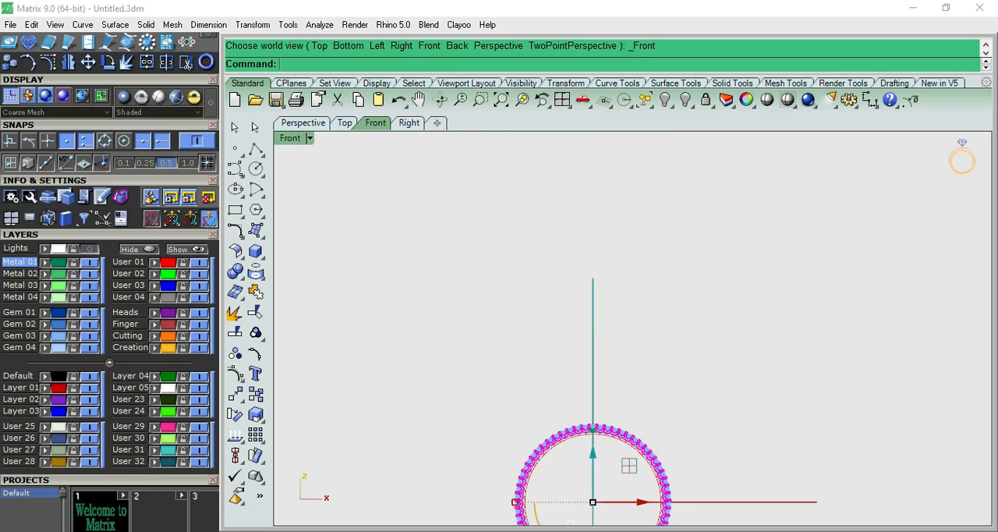
- Select the original U-shaped setting polysurface and change its colour to dark red
{"action": "left_click", "coordinate": [555, 463]}
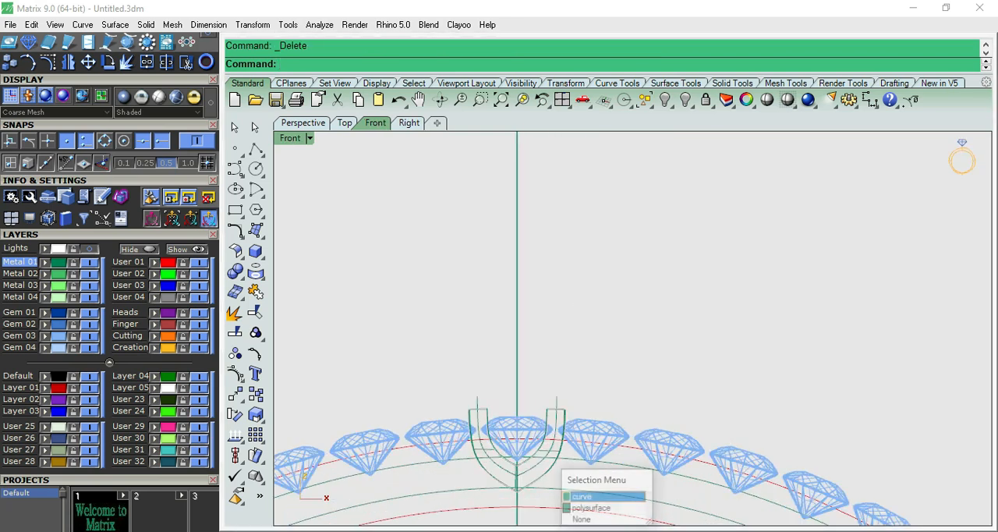
{"action": "left_click", "coordinate": [599, 507]}
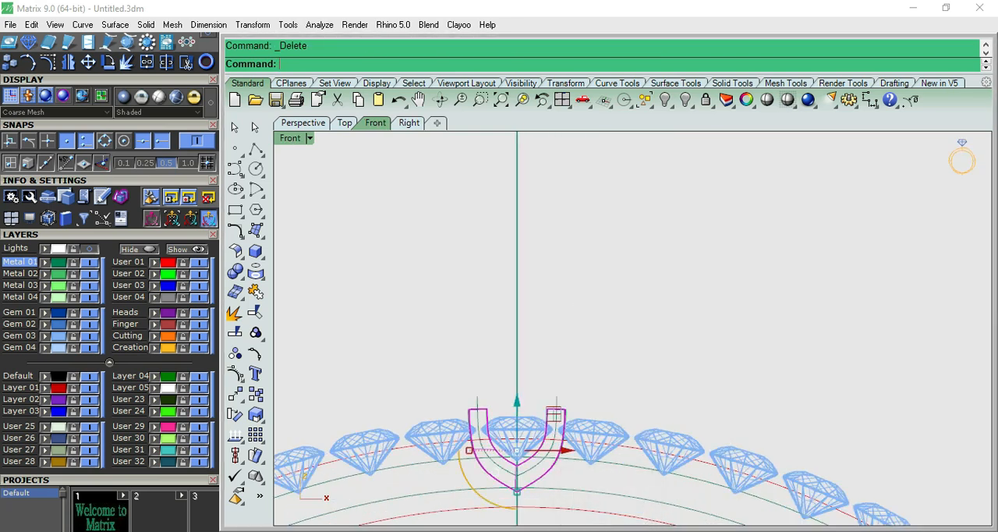
{"action": "key", "text": "Delete"}
{"action": "scroll", "coordinate": [551, 435], "scroll_direction": "up", "scroll_amount": 2}
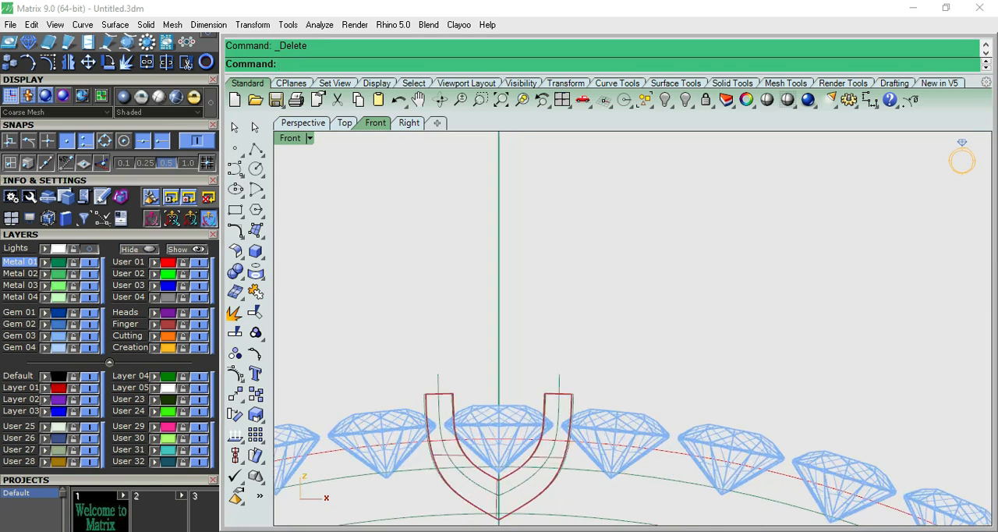
- Try CageEdit on the original setting in the right view, using the CPlane coordinate system, four points per direction and the Global region
{"action": "left_click", "coordinate": [567, 470]}
{"action": "left_click", "coordinate": [601, 508]}
{"action": "right_click_drag", "start_coordinate": [552, 436], "coordinate": [658, 271]}
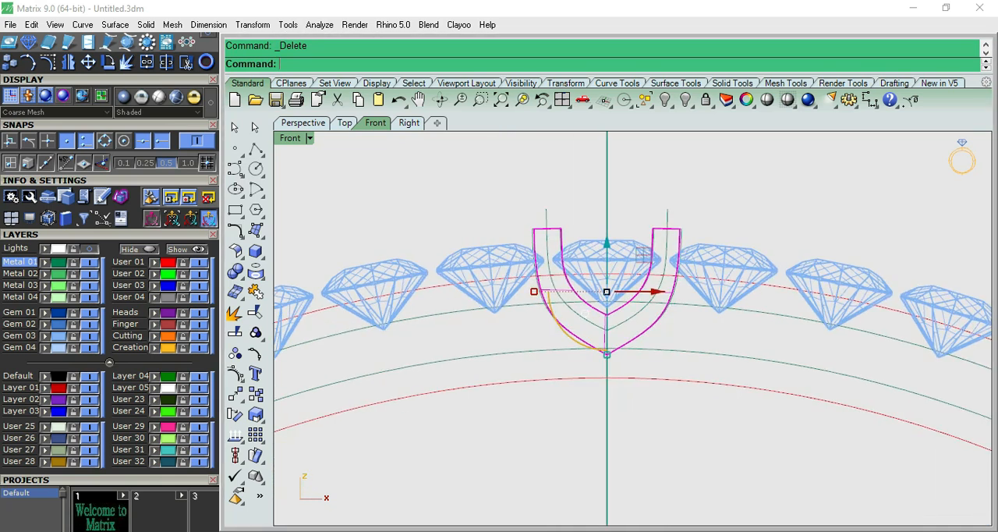
{"action": "key", "text": "F7"}
{"action": "scroll", "coordinate": [659, 271], "scroll_direction": "up", "scroll_amount": 6}
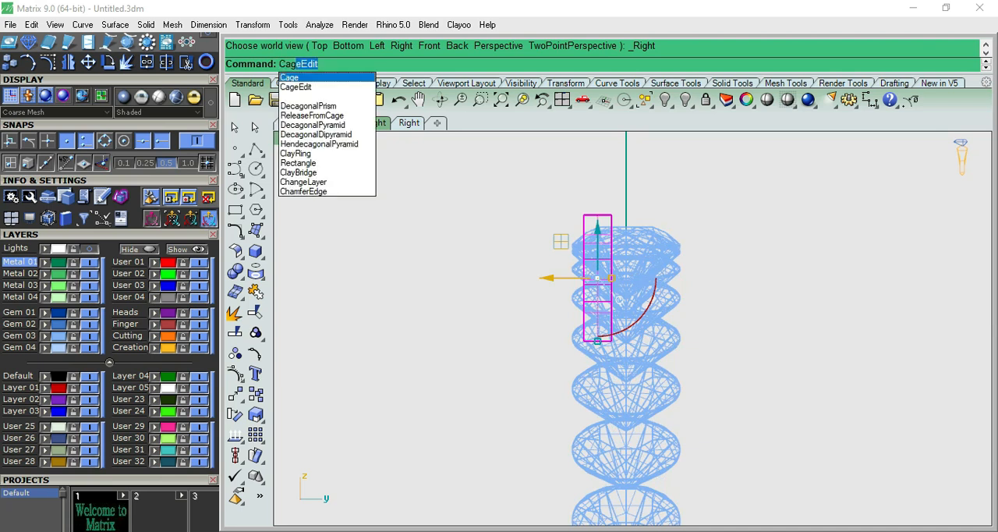
{"action": "left_click", "coordinate": [298, 86]}
{"action": "left_click", "coordinate": [360, 64]}
{"action": "key", "text": "Return"}
{"action": "key", "text": "Return"}
{"action": "key", "text": "Return"}
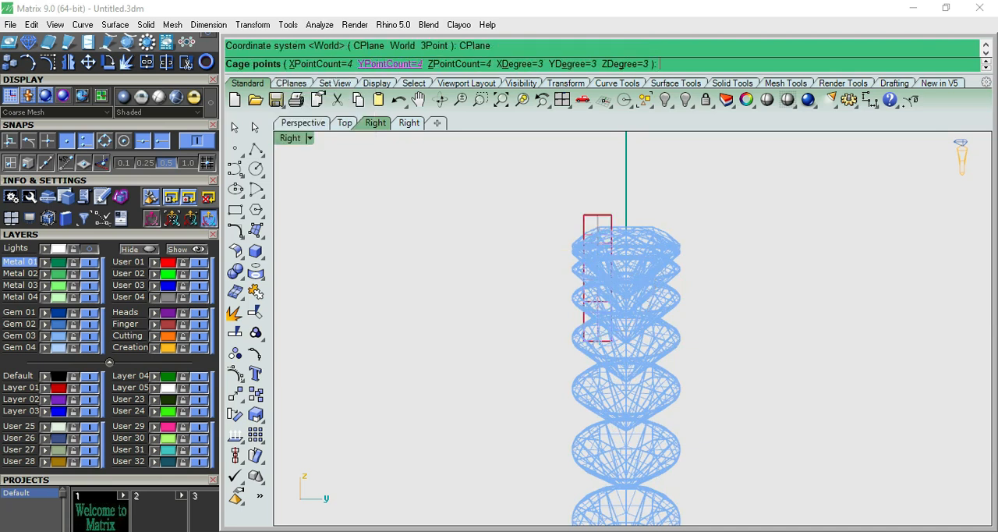
{"action": "scroll", "coordinate": [605, 291], "scroll_direction": "up", "scroll_amount": 6}
{"action": "scroll", "coordinate": [565, 252], "scroll_direction": "up", "scroll_amount": 2}
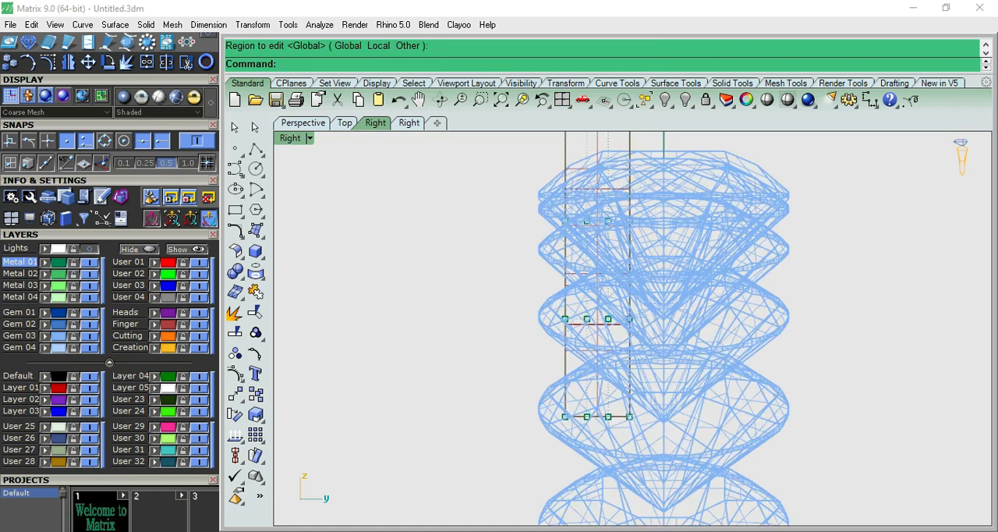
- Try shifting the two lower rows of cage points outward from the gems, with the upper of these rows moved further out
{"action": "scroll", "coordinate": [622, 244], "scroll_direction": "down", "scroll_amount": 4}
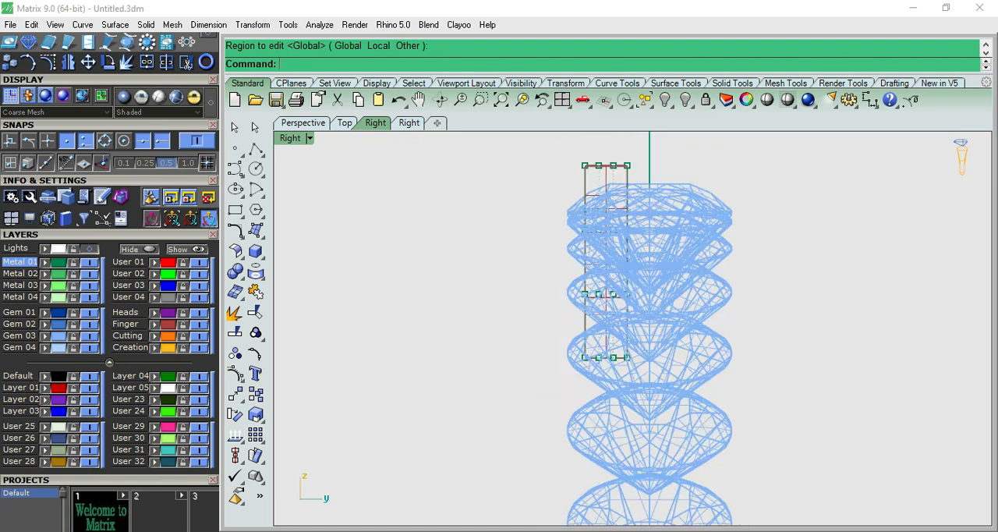
{"action": "left_click_drag", "start_coordinate": [515, 278], "coordinate": [667, 380]}
{"action": "left_click_drag", "start_coordinate": [659, 326], "coordinate": [611, 326]}
{"action": "left_click", "coordinate": [467, 269]}
{"action": "left_click_drag", "start_coordinate": [464, 261], "coordinate": [616, 302]}
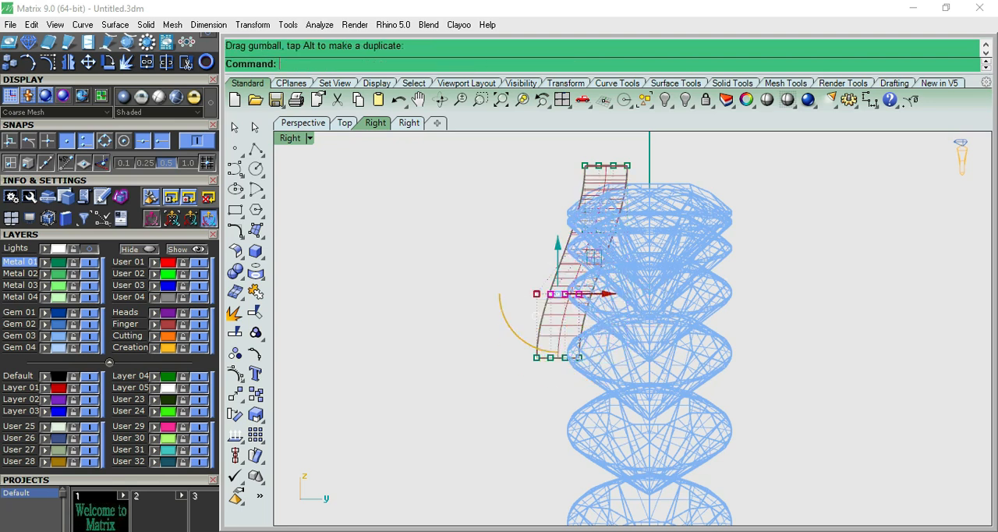
{"action": "left_click", "coordinate": [618, 294]}
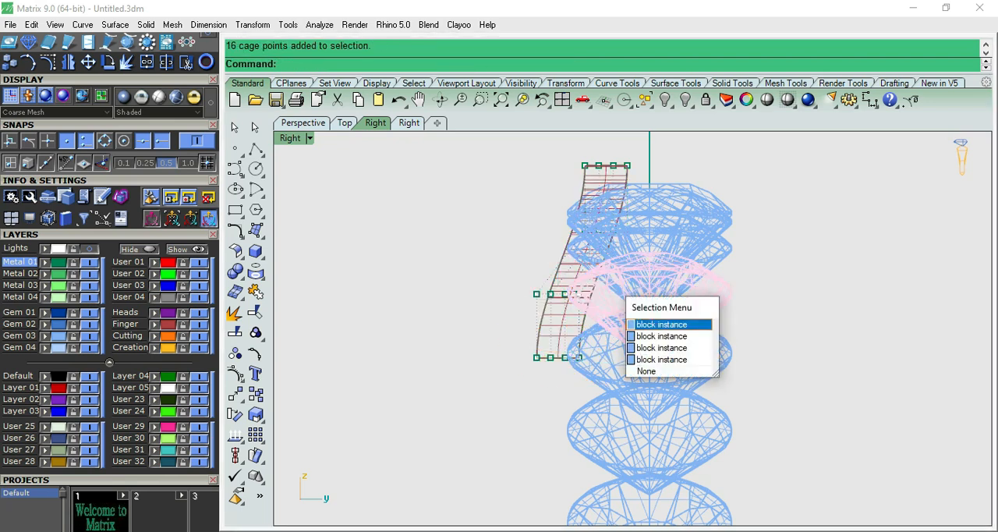
{"action": "left_click", "coordinate": [485, 265]}
{"action": "left_click_drag", "start_coordinate": [480, 262], "coordinate": [581, 294]}
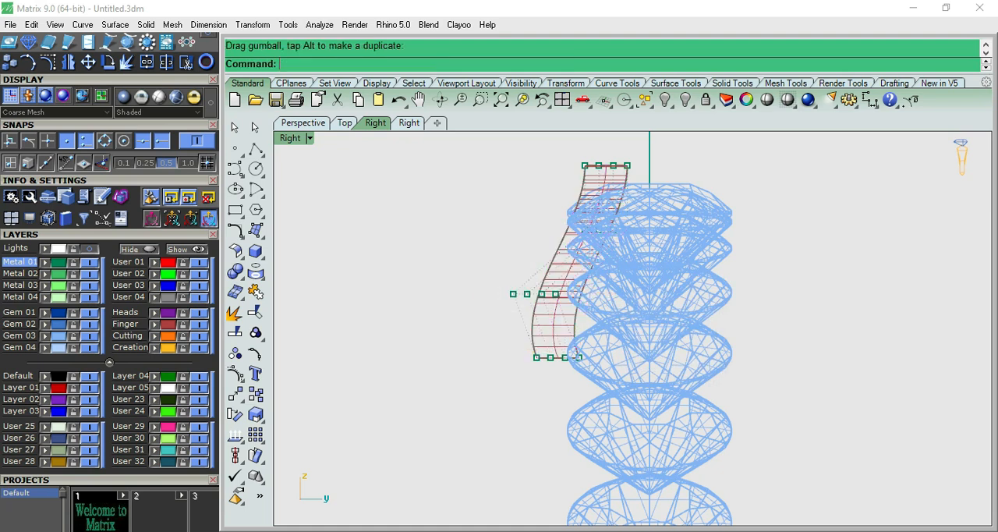
- Try nudging the two lower rows of cage points further outward, and undo the whole cage edit on the setting
{"action": "left_click_drag", "start_coordinate": [468, 335], "coordinate": [600, 358]}
{"action": "key", "text": "Escape"}
{"action": "left_click_drag", "start_coordinate": [467, 269], "coordinate": [592, 381]}
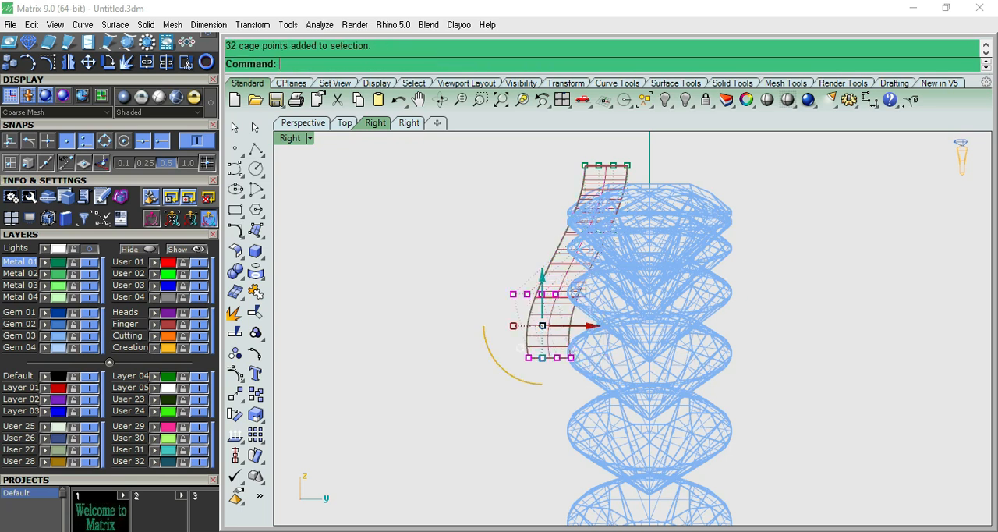
{"action": "left_click_drag", "start_coordinate": [592, 326], "coordinate": [585, 326]}
{"action": "key", "text": "Escape"}
{"action": "key", "text": "ctrl+z"}
{"action": "key", "text": "ctrl+z"}
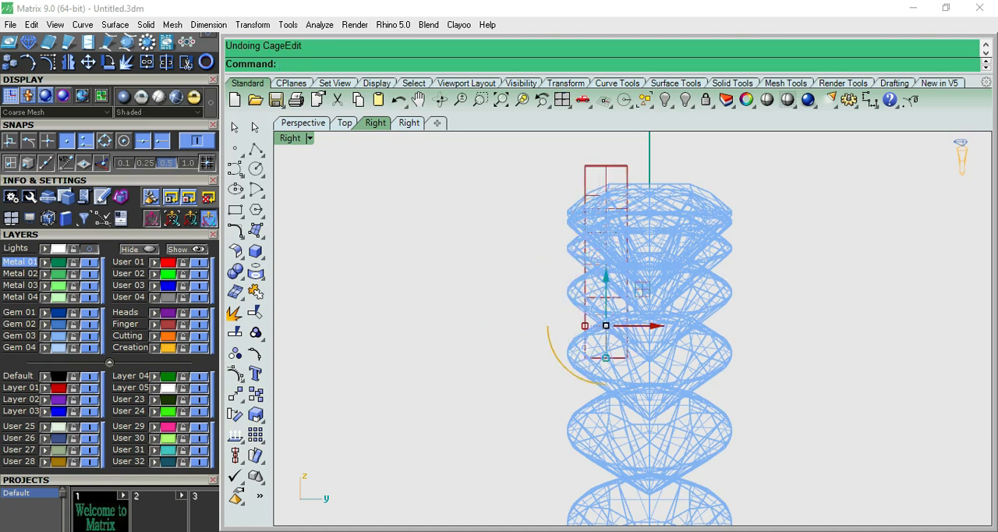
- Apply CageEdit to the setting again using CPlane coordinates and the Global region, with six rows of cage points along its height
{"action": "left_click", "coordinate": [627, 284]}
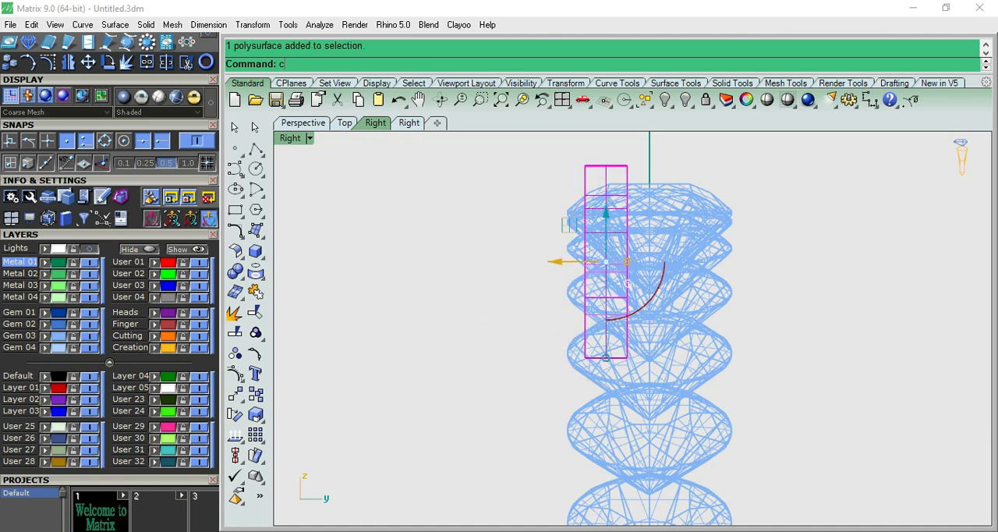
{"action": "key", "text": "Return"}
{"action": "key", "text": "Return"}
{"action": "key", "text": "Return"}
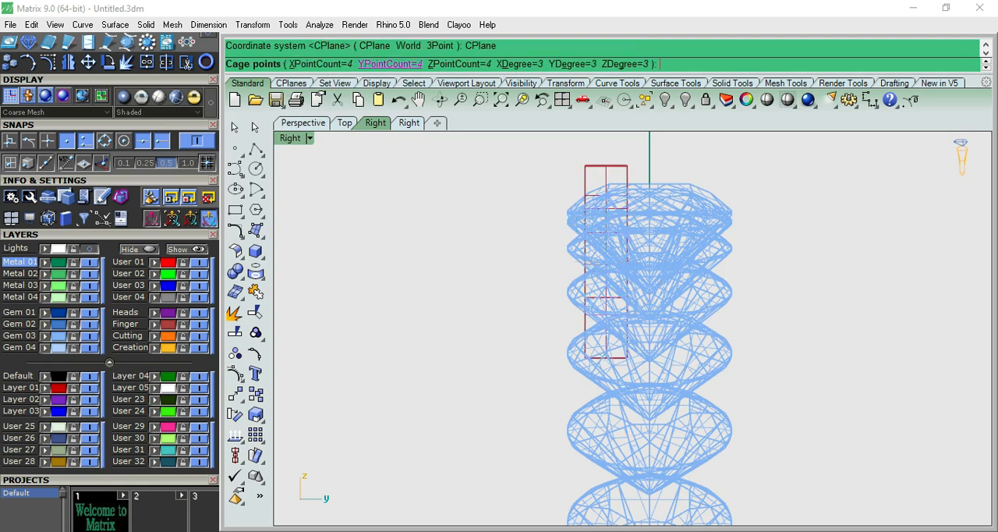
{"action": "left_click", "coordinate": [390, 64]}
{"action": "key", "text": "Return"}
{"action": "key", "text": "Return"}
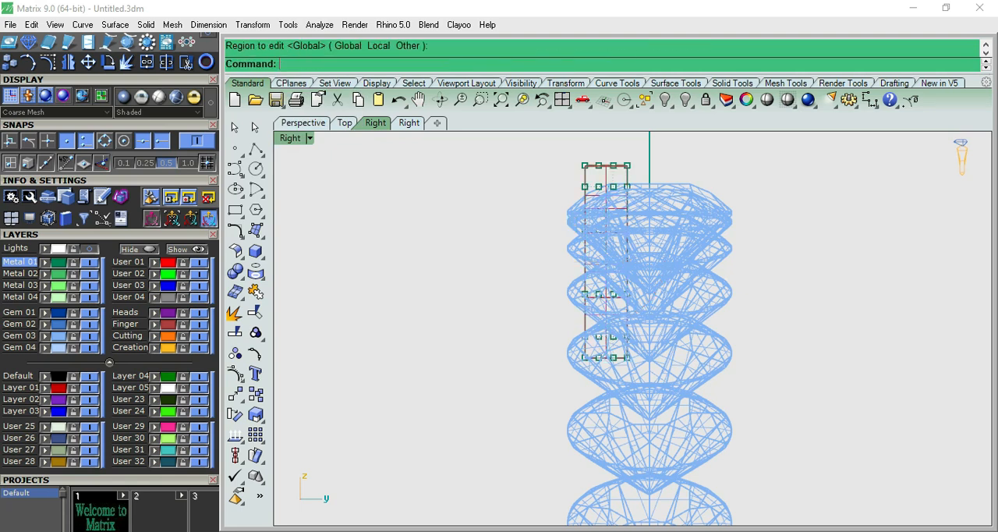
- Move the three lower rows of cage points outward from the gems so the setting bends into an S-shaped side profile
{"action": "left_click_drag", "start_coordinate": [546, 273], "coordinate": [668, 388]}
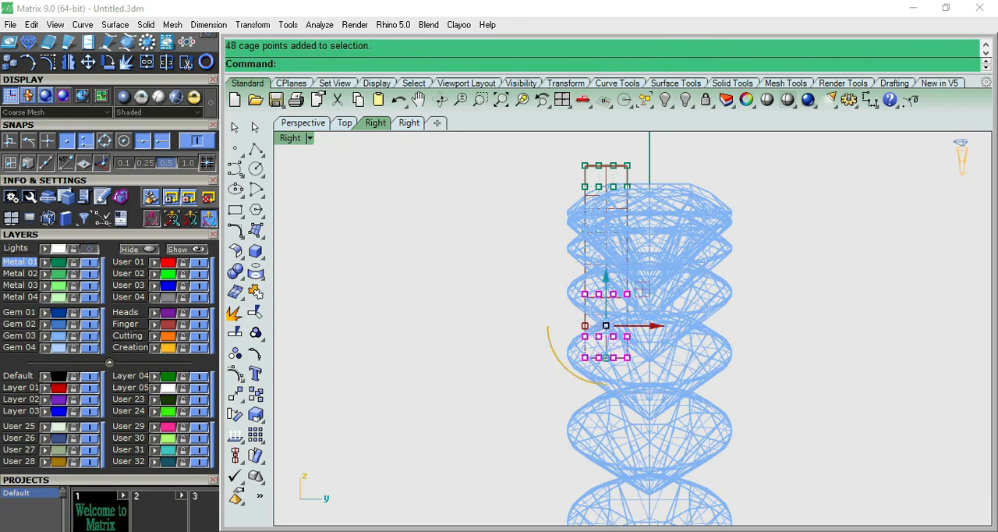
{"action": "left_click_drag", "start_coordinate": [647, 325], "coordinate": [600, 325]}
{"action": "left_click", "coordinate": [506, 282]}
{"action": "scroll", "coordinate": [506, 282], "scroll_direction": "up", "scroll_amount": 6}
{"action": "right_click_drag", "start_coordinate": [507, 282], "coordinate": [506, 351]}
{"action": "scroll", "coordinate": [507, 351], "scroll_direction": "down", "scroll_amount": 2}
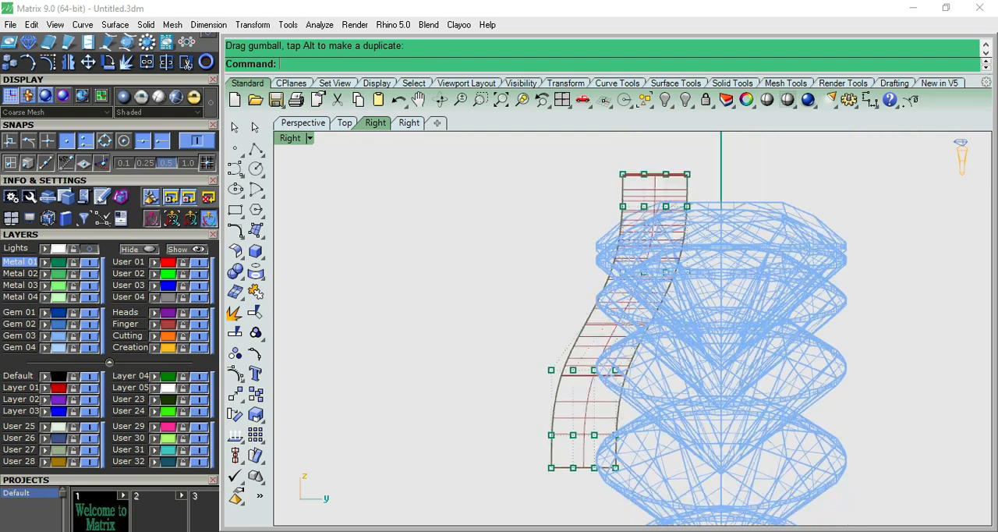
{"action": "scroll", "coordinate": [518, 343], "scroll_direction": "down", "scroll_amount": 1}
{"action": "left_click_drag", "start_coordinate": [516, 345], "coordinate": [625, 465]}
{"action": "left_click_drag", "start_coordinate": [612, 403], "coordinate": [578, 403]}
{"action": "key", "text": "Escape"}
- Check the bent setting's shape shaded in the front and perspective views, and return to its side profile
{"action": "scroll", "coordinate": [581, 280], "scroll_direction": "up", "scroll_amount": 6}
{"action": "scroll", "coordinate": [581, 283], "scroll_direction": "down", "scroll_amount": 16}
{"action": "key", "text": "F2"}
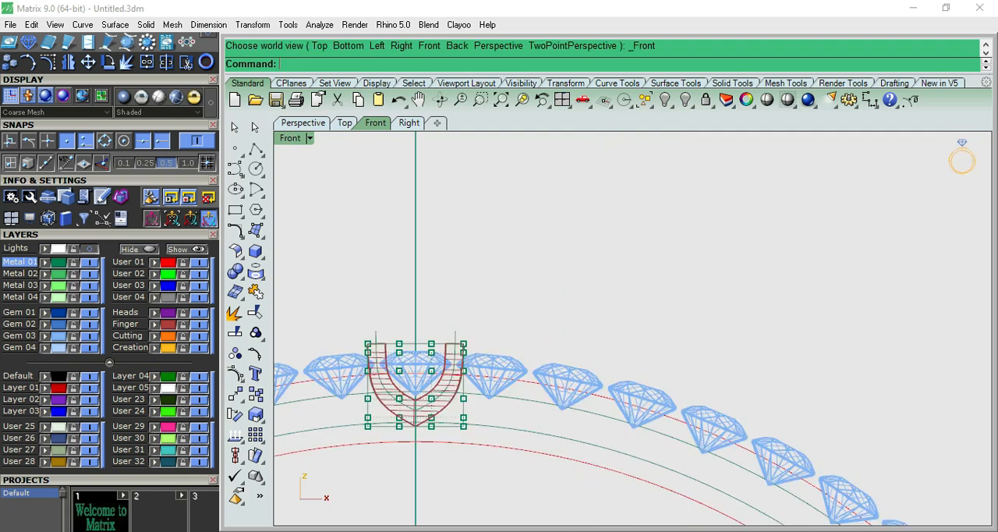
{"action": "scroll", "coordinate": [445, 337], "scroll_direction": "up", "scroll_amount": 6}
{"action": "left_click", "coordinate": [767, 99]}
{"action": "key", "text": "F4"}
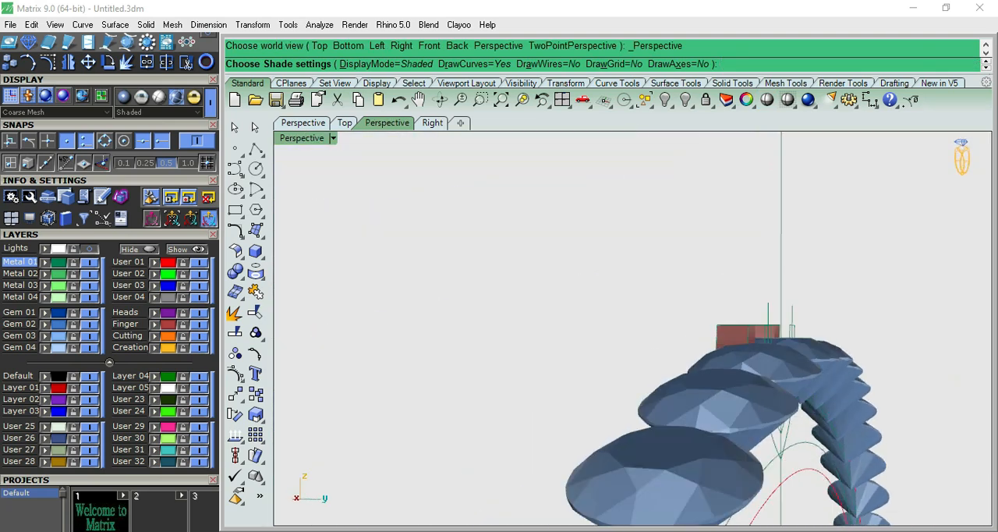
{"action": "key", "text": "F3"}
{"action": "scroll", "coordinate": [553, 373], "scroll_direction": "up", "scroll_amount": 4}
{"action": "key", "text": "Escape"}
{"action": "scroll", "coordinate": [569, 334], "scroll_direction": "down", "scroll_amount": 4}
{"action": "scroll", "coordinate": [544, 349], "scroll_direction": "down", "scroll_amount": 2}
{"action": "scroll", "coordinate": [523, 348], "scroll_direction": "up", "scroll_amount": 4}
{"action": "right_click_drag", "start_coordinate": [524, 348], "coordinate": [519, 238]}
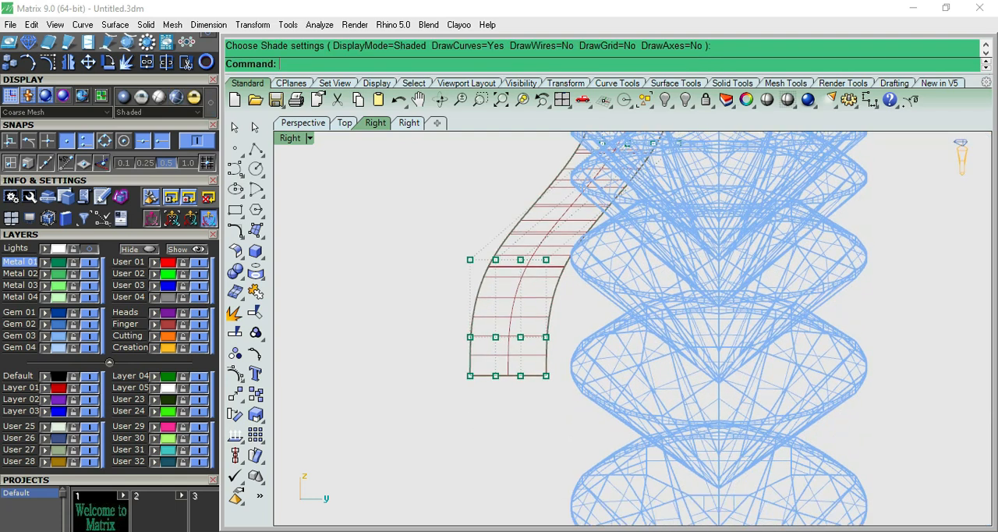
- Measure the width of the bent setting's lower end with a linear dimension in the right view
{"action": "scroll", "coordinate": [536, 308], "scroll_direction": "up", "scroll_amount": 4}
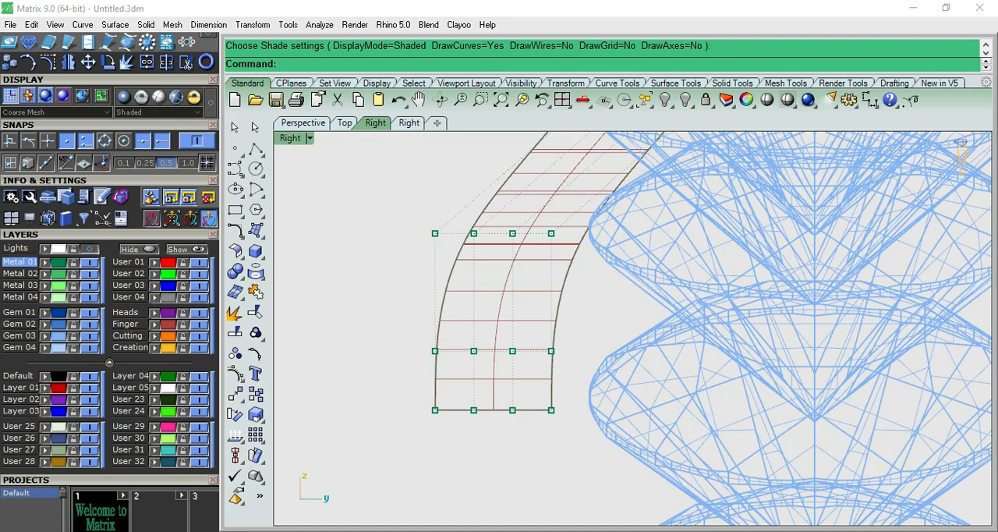
{"action": "left_click", "coordinate": [869, 100]}
{"action": "left_click", "coordinate": [435, 410]}
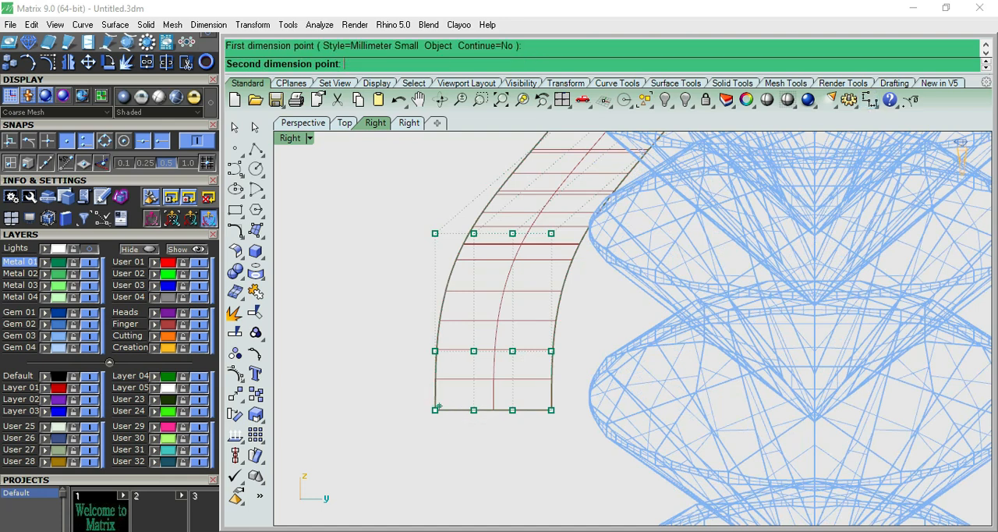
{"action": "left_click", "coordinate": [551, 410]}
{"action": "scroll", "coordinate": [551, 406], "scroll_direction": "down", "scroll_amount": 4}
{"action": "left_click", "coordinate": [547, 375]}
{"action": "right_click", "coordinate": [552, 407]}
{"action": "left_click", "coordinate": [552, 410]}
{"action": "left_click", "coordinate": [475, 409]}
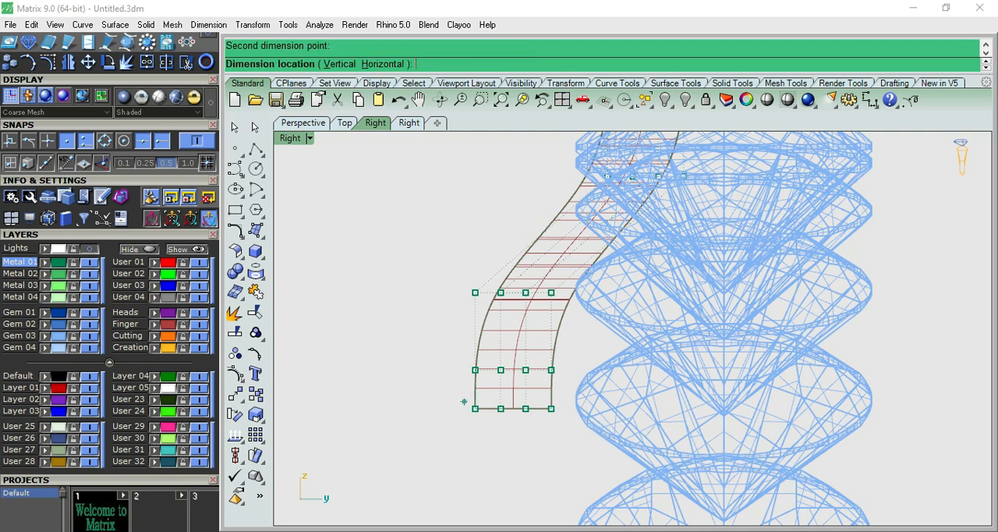
{"action": "left_click", "coordinate": [477, 412]}
{"action": "scroll", "coordinate": [477, 411], "scroll_direction": "down", "scroll_amount": 3}
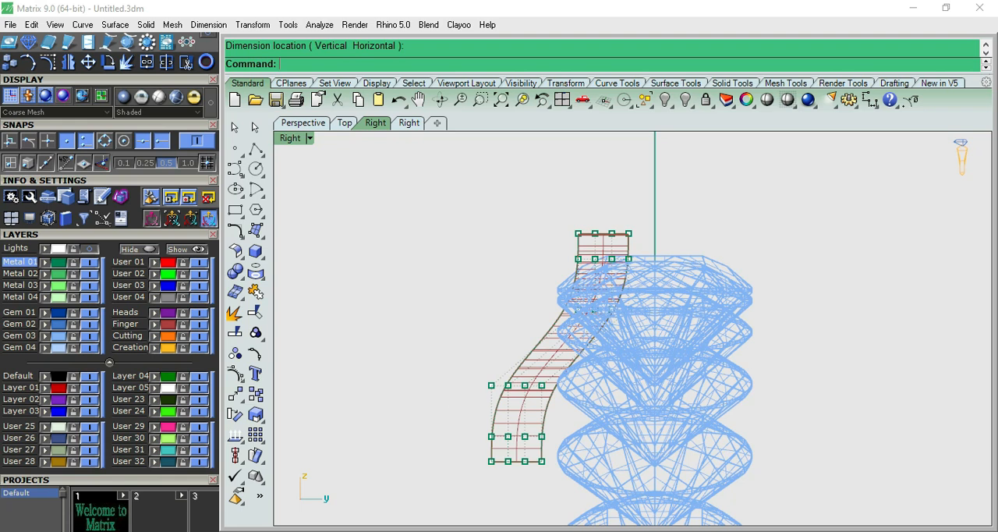
- Nudge the three lower rows of cage points slightly further outward and the upper rows slightly inward over the gems
{"action": "left_click_drag", "start_coordinate": [449, 378], "coordinate": [583, 478]}
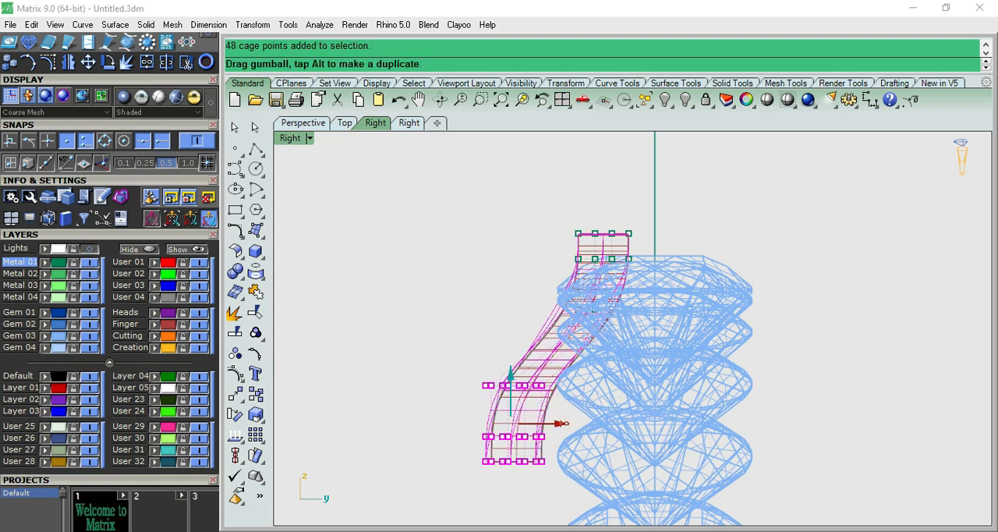
{"action": "left_click_drag", "start_coordinate": [565, 424], "coordinate": [564, 423]}
{"action": "left_click", "coordinate": [524, 209]}
{"action": "left_click_drag", "start_coordinate": [522, 205], "coordinate": [657, 314]}
{"action": "scroll", "coordinate": [626, 274], "scroll_direction": "up", "scroll_amount": 5}
{"action": "left_click_drag", "start_coordinate": [621, 268], "coordinate": [625, 269]}
{"action": "key", "text": "Escape"}
{"action": "scroll", "coordinate": [682, 204], "scroll_direction": "down", "scroll_amount": 8}
- Leave cage point editing and hide the control cage around the setting in the front view
{"action": "key", "text": "Escape"}
{"action": "scroll", "coordinate": [545, 350], "scroll_direction": "down", "scroll_amount": 4}
{"action": "scroll", "coordinate": [548, 349], "scroll_direction": "down", "scroll_amount": 4}
{"action": "key", "text": "ctrl+F2"}
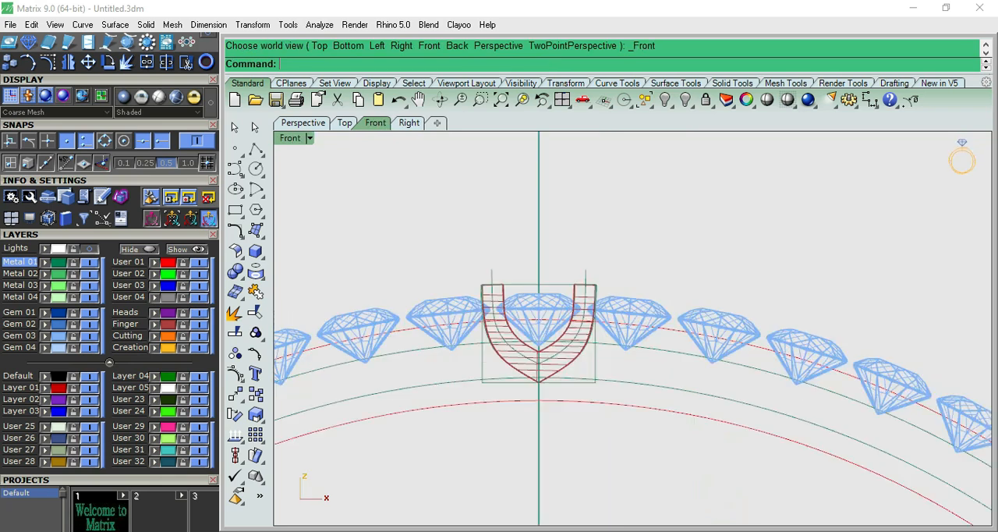
{"action": "left_click", "coordinate": [594, 370]}
{"action": "key", "text": "ctrl+h"}
{"action": "left_click", "coordinate": [515, 355]}
{"action": "scroll", "coordinate": [580, 359], "scroll_direction": "up", "scroll_amount": 6}
{"action": "scroll", "coordinate": [580, 359], "scroll_direction": "down", "scroll_amount": 6}
{"action": "key", "text": "ctrl+F1"}
{"action": "key", "text": "ctrl+F2"}
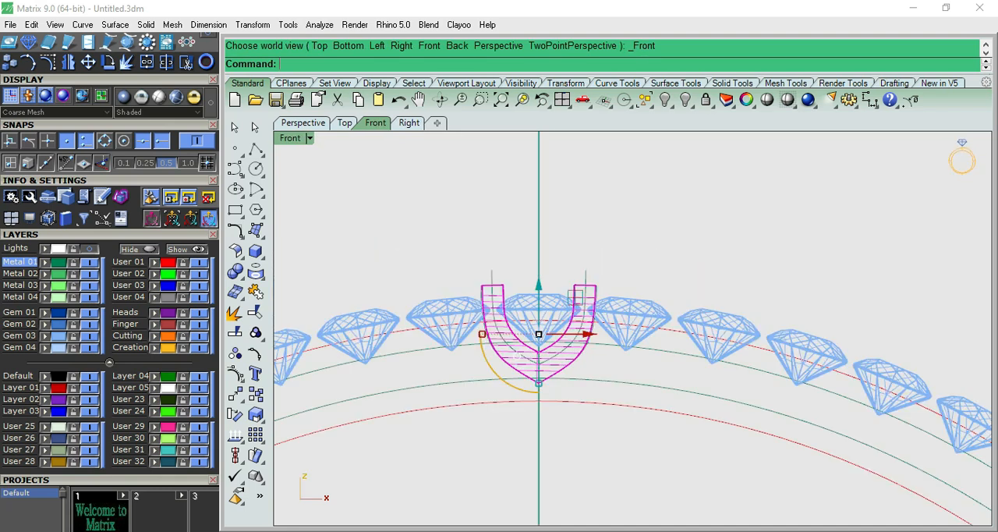
- Polar array the reshaped U-shaped setting around the origin in the front view with 63 items over 360 degrees
{"action": "key", "text": "Escape"}
{"action": "scroll", "coordinate": [580, 314], "scroll_direction": "up", "scroll_amount": 6}
{"action": "left_click", "coordinate": [576, 314]}
{"action": "type", "text": "ap"}
{"action": "key", "text": "Return"}
{"action": "type", "text": "0"}
{"action": "key", "text": "Return"}
{"action": "key", "text": "Return"}
{"action": "key", "text": "Return"}
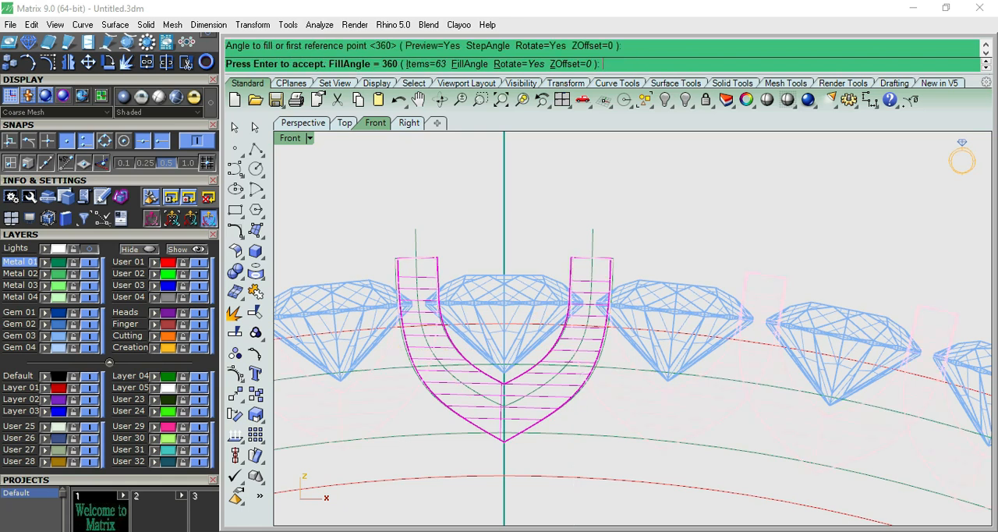
{"action": "scroll", "coordinate": [579, 365], "scroll_direction": "down", "scroll_amount": 2}
{"action": "key", "text": "Return"}
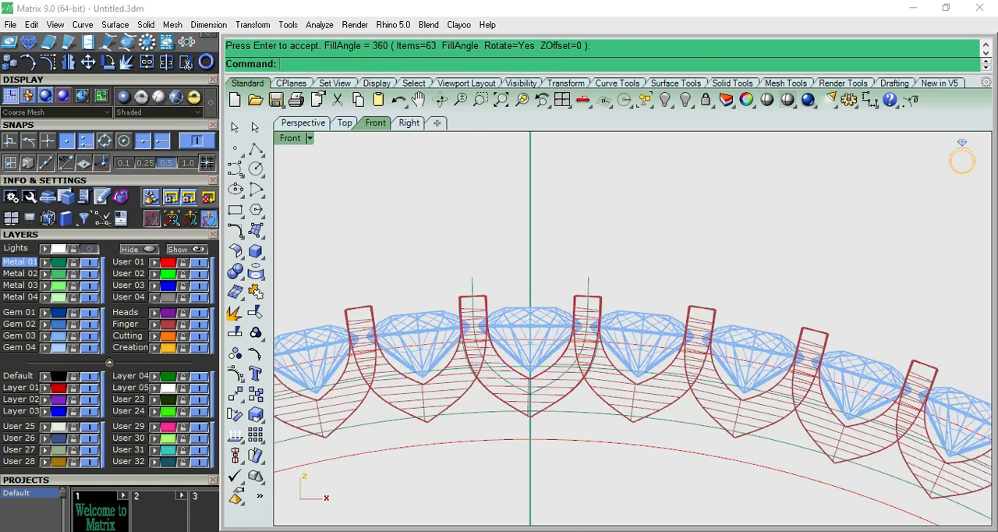
- Group the arrayed U-shaped settings and mirror a copy across the X axis through the origin in the top view
{"action": "left_click", "coordinate": [580, 365]}
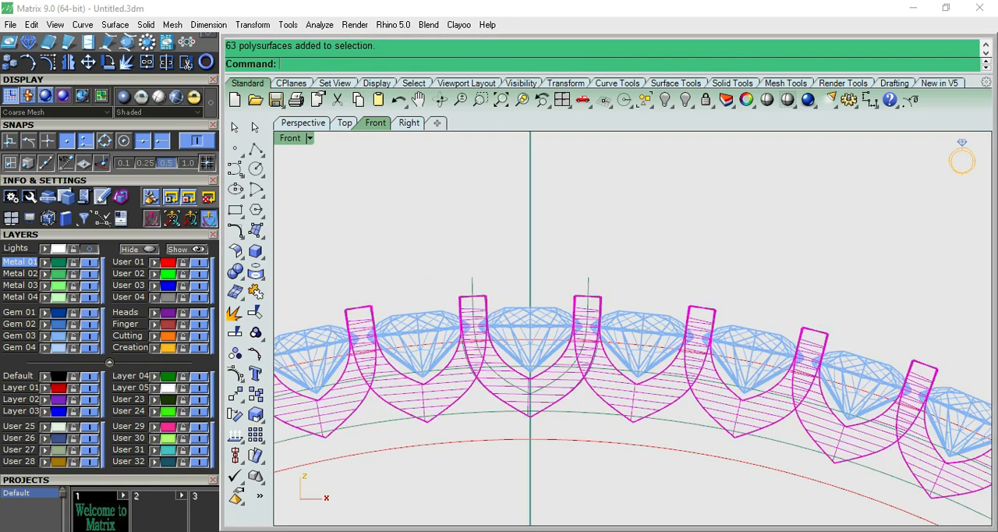
{"action": "key", "text": "ctrl+g"}
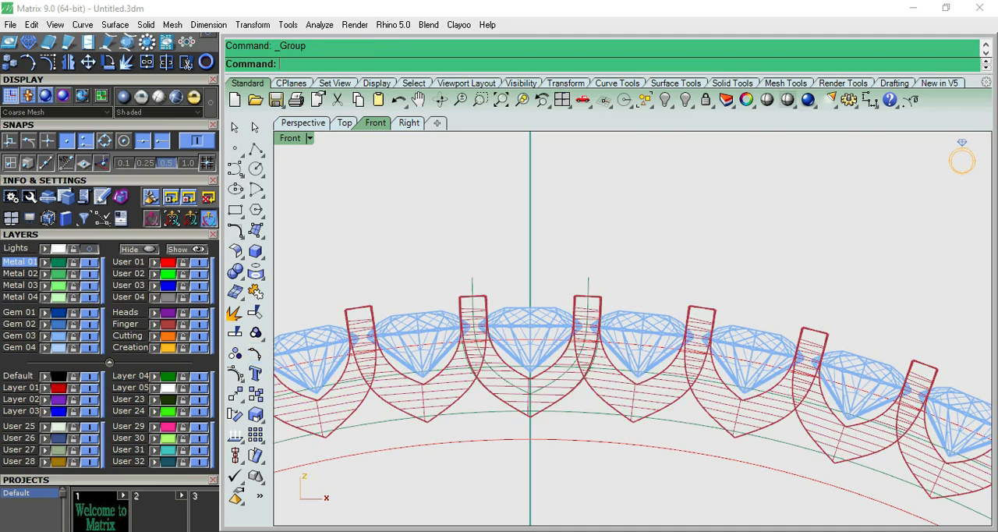
{"action": "left_click", "coordinate": [187, 62]}
{"action": "type", "text": "mand: M"}
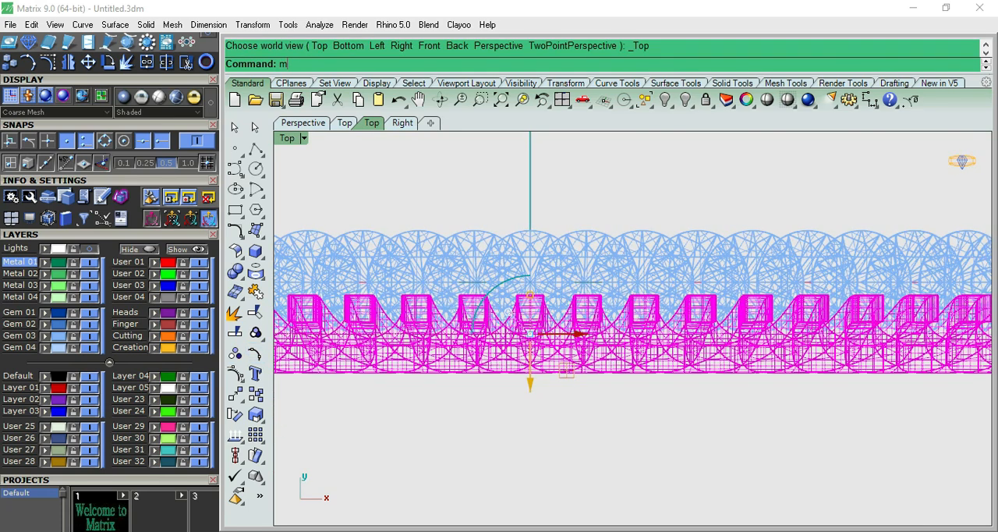
{"action": "type", "text": "irror"}
{"action": "key", "text": "Return"}
{"action": "type", "text": "0"}
{"action": "key", "text": "Return"}
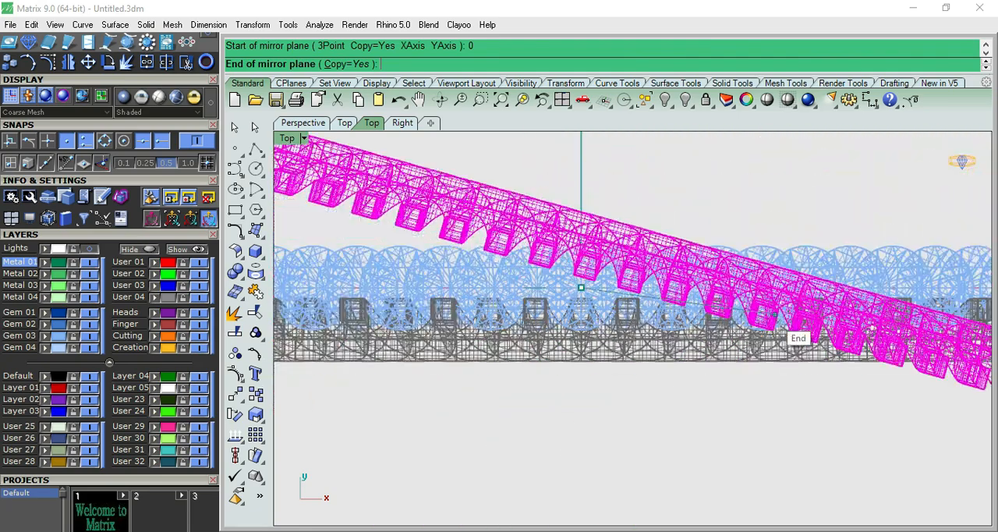
{"action": "scroll", "coordinate": [421, 280], "scroll_direction": "down", "scroll_amount": 6}
{"action": "left_click", "coordinate": [695, 308]}
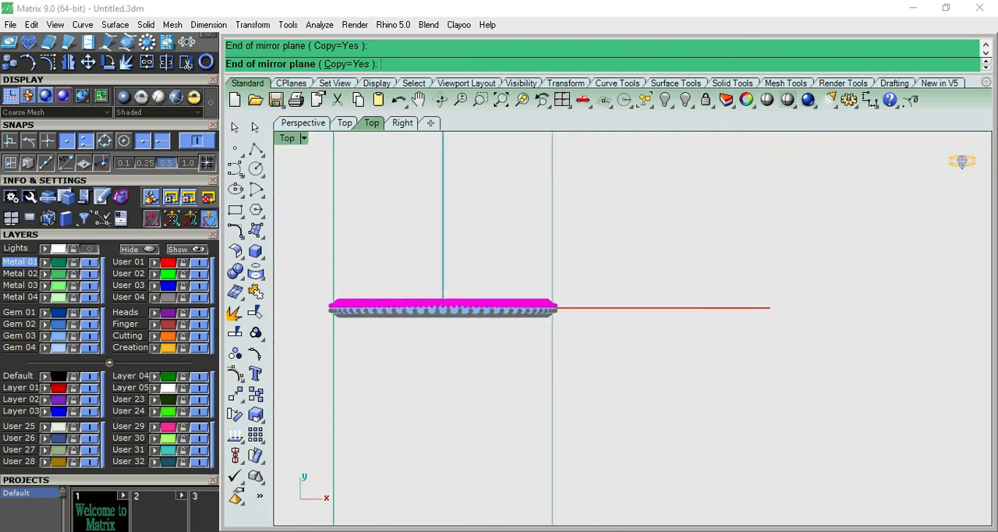
- Shade the view to examine the gems between the two mirrored rows of settings
{"action": "left_click", "coordinate": [767, 100]}
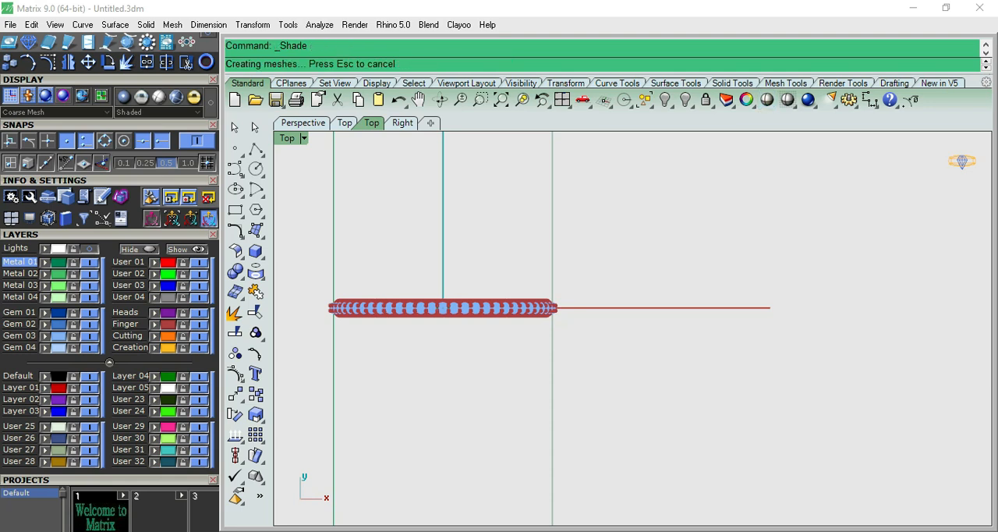
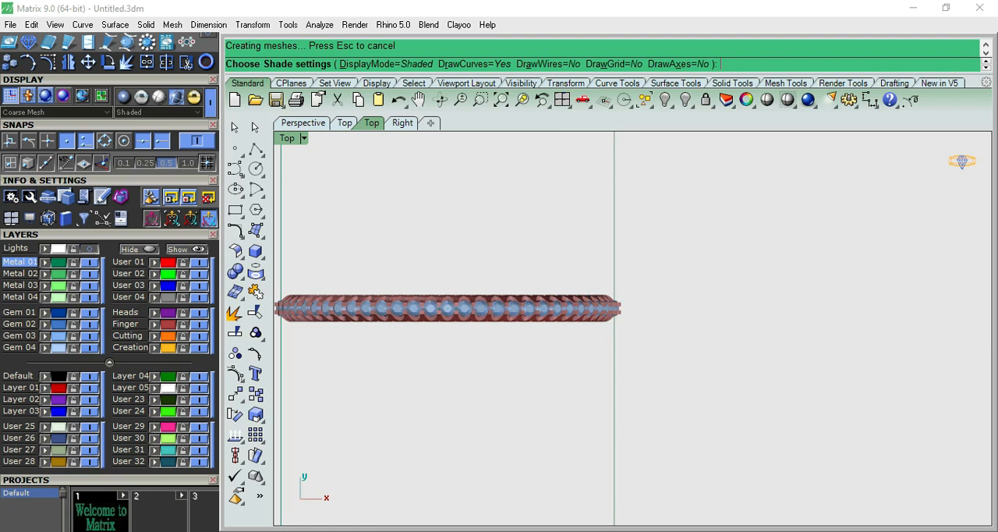
- Inspect the gems and the two rows of U-shaped settings up close in a shaded perspective view
{"action": "left_click", "coordinate": [789, 531]}
{"action": "left_click", "coordinate": [768, 367]}
{"action": "scroll", "coordinate": [768, 367], "scroll_direction": "down", "scroll_amount": 6}
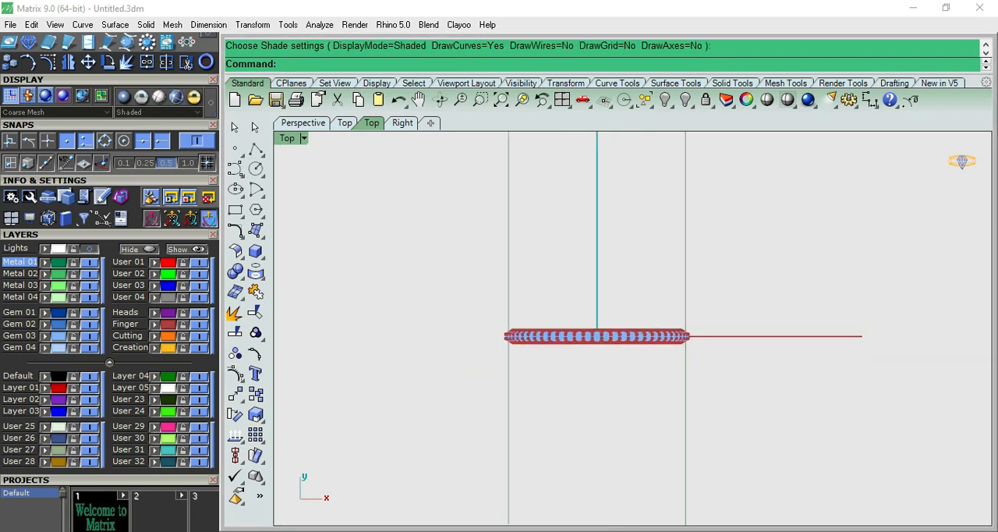
{"action": "key", "text": "ctrl+F4"}
{"action": "scroll", "coordinate": [612, 259], "scroll_direction": "up", "scroll_amount": 11}
{"action": "left_click", "coordinate": [766, 100]}
{"action": "scroll", "coordinate": [611, 233], "scroll_direction": "up", "scroll_amount": 6}
{"action": "right_click_drag", "start_coordinate": [611, 234], "coordinate": [685, 359]}
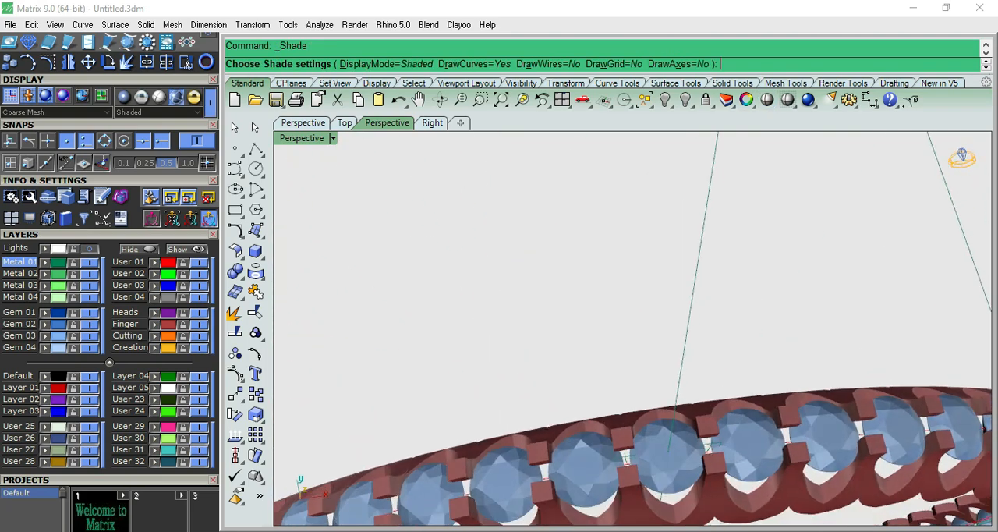
{"action": "scroll", "coordinate": [624, 312], "scroll_direction": "down", "scroll_amount": 6}
{"action": "right_click_drag", "start_coordinate": [624, 374], "coordinate": [627, 260]}
- Extrude the two concentric circles beneath the settings 0.45 mm to both sides as a solid band
{"action": "key", "text": "ctrl+F2"}
{"action": "scroll", "coordinate": [627, 259], "scroll_direction": "up", "scroll_amount": 10}
{"action": "left_click", "coordinate": [615, 261]}
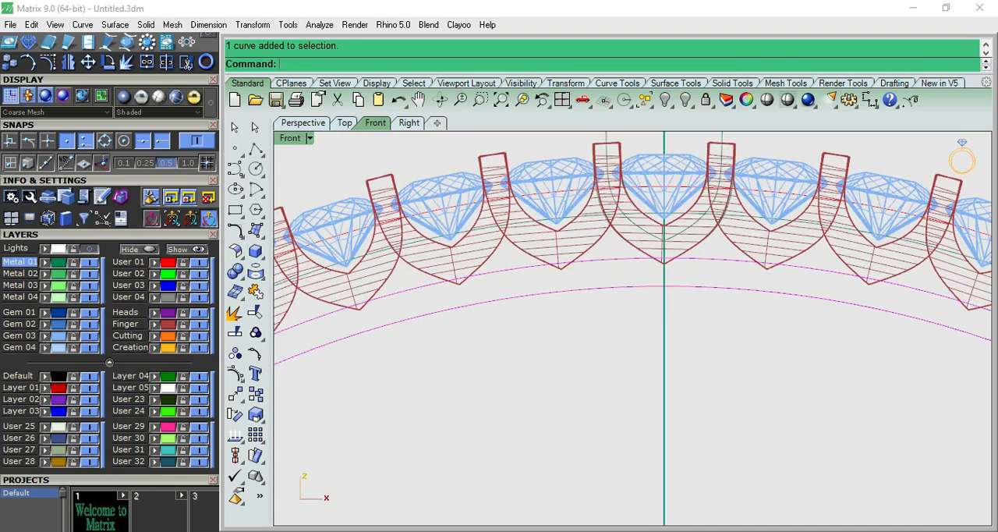
{"action": "left_click", "coordinate": [255, 250]}
{"action": "left_click", "coordinate": [318, 298]}
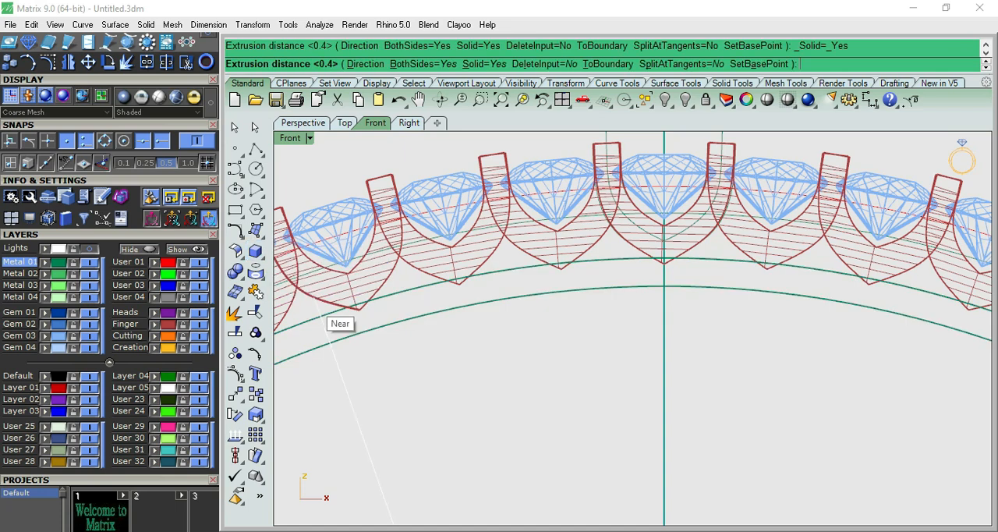
{"action": "key", "text": "ctrl+F1"}
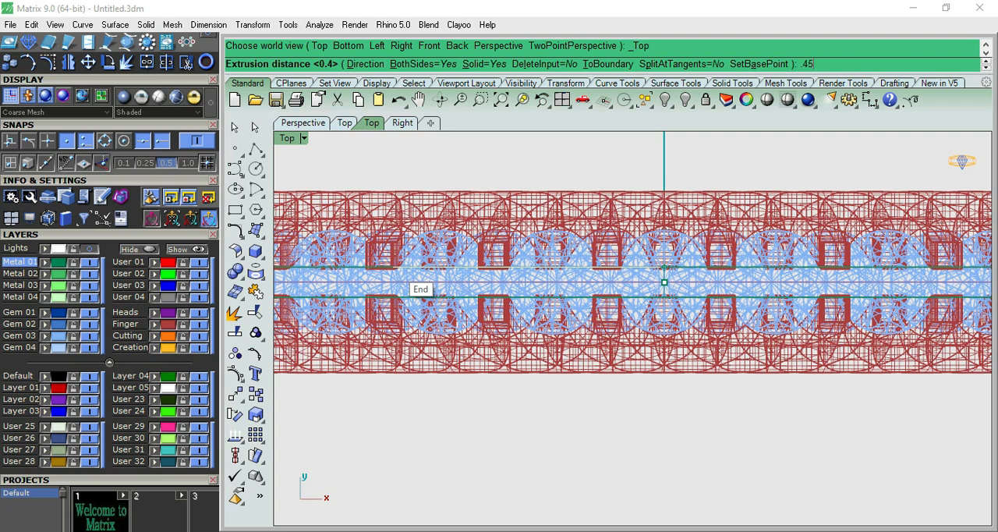
{"action": "type", "text": ".45"}
{"action": "key", "text": "Return"}
- Move the extruded band in the top view from the centre to beneath one row of settings
{"action": "key", "text": "ctrl+F4"}
{"action": "scroll", "coordinate": [631, 328], "scroll_direction": "up", "scroll_amount": 10}
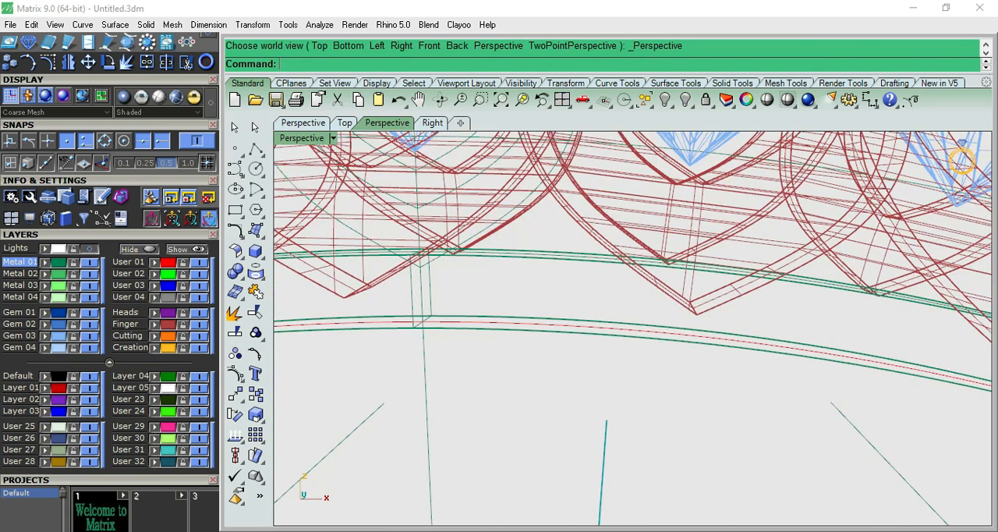
{"action": "left_click", "coordinate": [547, 264]}
{"action": "left_click", "coordinate": [577, 303]}
{"action": "scroll", "coordinate": [576, 303], "scroll_direction": "down", "scroll_amount": 8}
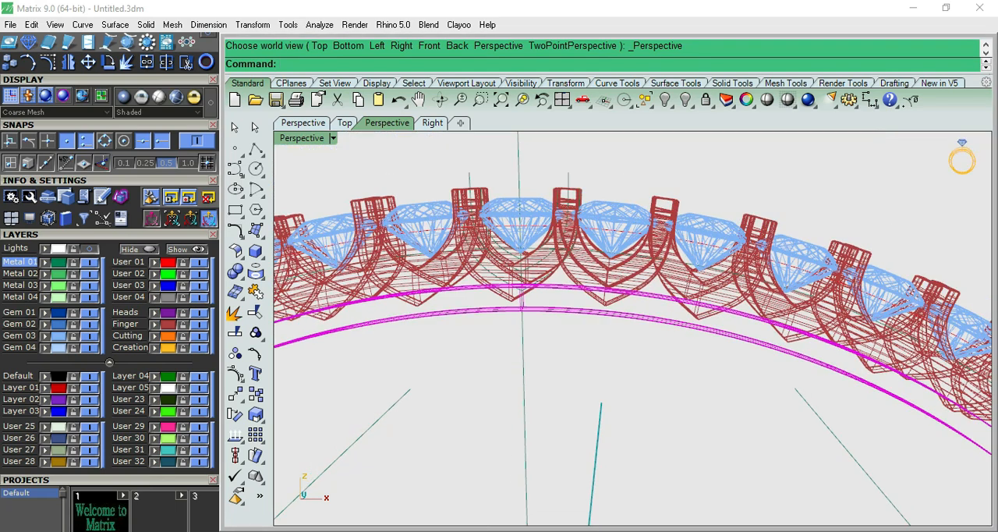
{"action": "key", "text": "ctrl+F1"}
{"action": "left_click_drag", "start_coordinate": [523, 292], "coordinate": [524, 355]}
- Align the outer face of the band with the outer edge of the settings row in the right view
{"action": "key", "text": "ctrl+F3"}
{"action": "scroll", "coordinate": [558, 283], "scroll_direction": "up", "scroll_amount": 12}
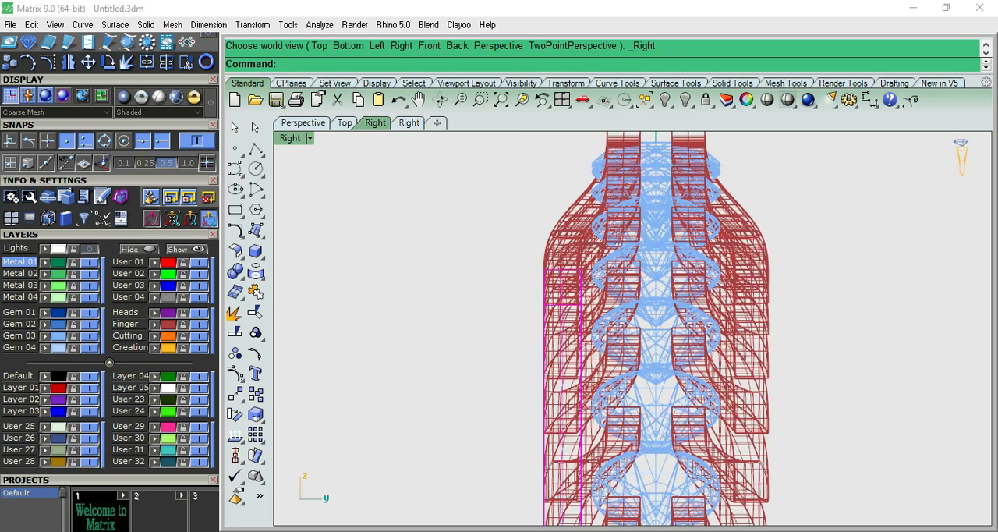
{"action": "scroll", "coordinate": [449, 291], "scroll_direction": "up", "scroll_amount": 4}
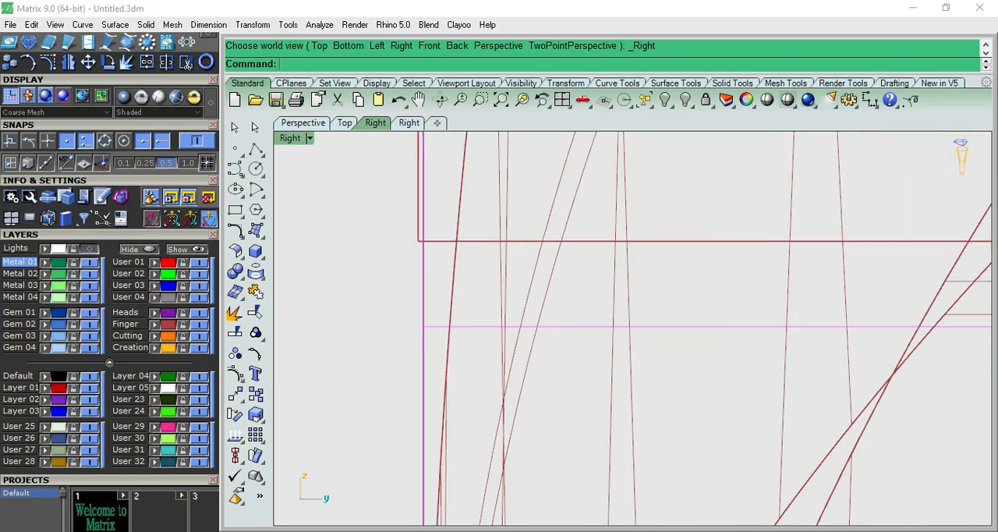
{"action": "right_click", "coordinate": [390, 318]}
{"action": "scroll", "coordinate": [390, 318], "scroll_direction": "up", "scroll_amount": 4}
{"action": "left_click", "coordinate": [393, 312]}
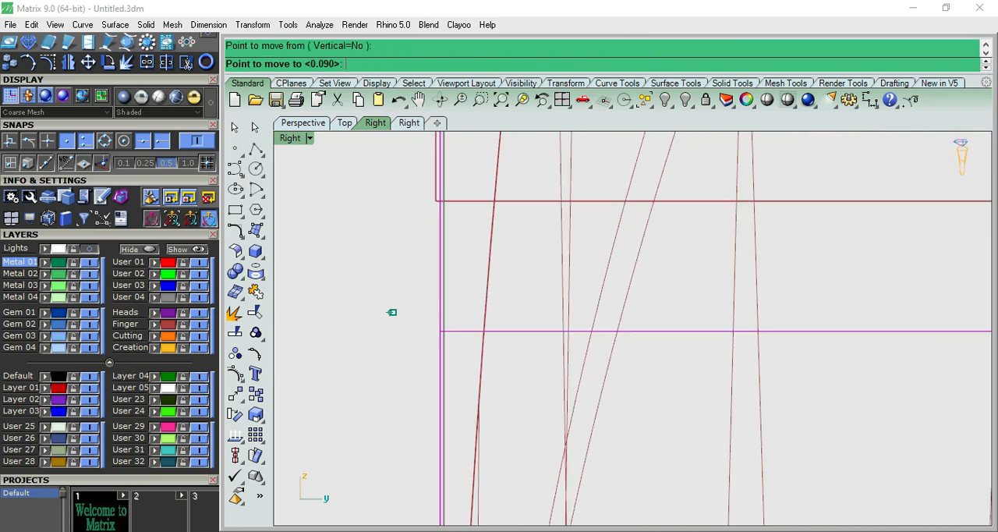
{"action": "left_click", "coordinate": [327, 312]}
{"action": "scroll", "coordinate": [608, 316], "scroll_direction": "down", "scroll_amount": 8}
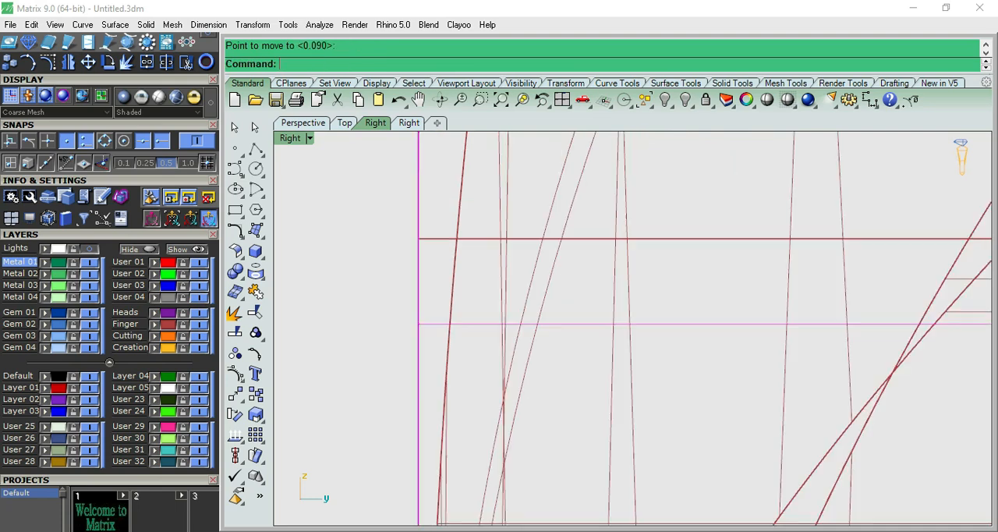
- Shade the model and examine how the band meets the settings in the right, perspective and front views
{"action": "left_click", "coordinate": [767, 99]}
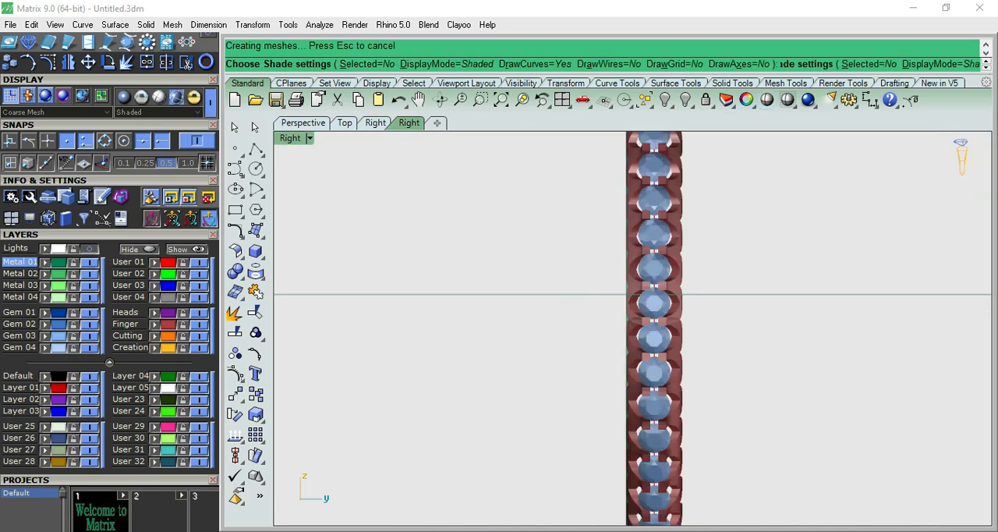
{"action": "key", "text": "F4"}
{"action": "scroll", "coordinate": [633, 327], "scroll_direction": "down", "scroll_amount": 3}
{"action": "right_click_drag", "start_coordinate": [615, 312], "coordinate": [694, 362]}
{"action": "scroll", "coordinate": [705, 320], "scroll_direction": "down", "scroll_amount": 4}
{"action": "right_click_drag", "start_coordinate": [706, 319], "coordinate": [679, 187]}
{"action": "scroll", "coordinate": [678, 183], "scroll_direction": "up", "scroll_amount": 12}
{"action": "scroll", "coordinate": [663, 258], "scroll_direction": "down", "scroll_amount": 4}
{"action": "right_click_drag", "start_coordinate": [663, 288], "coordinate": [661, 257]}
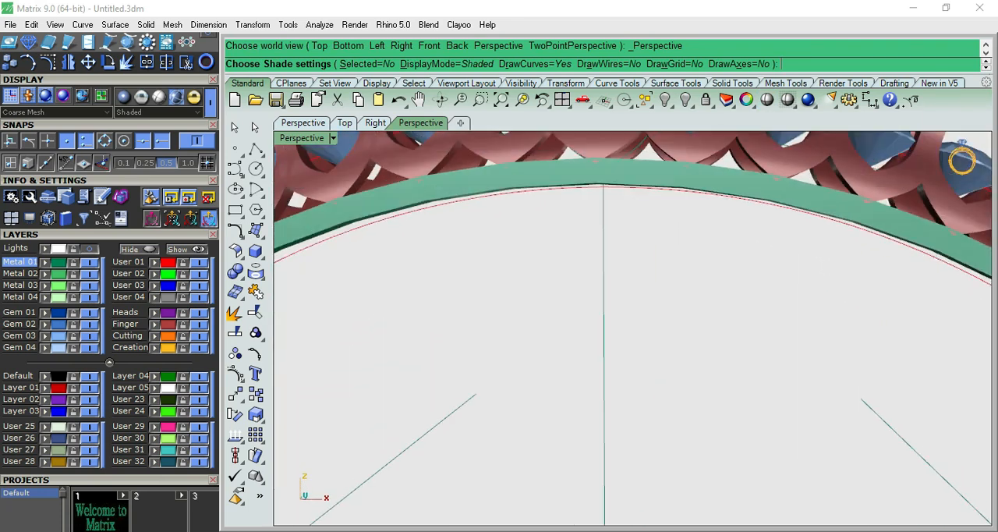
{"action": "key", "text": "F2"}
{"action": "scroll", "coordinate": [592, 436], "scroll_direction": "down", "scroll_amount": 3}
{"action": "scroll", "coordinate": [648, 255], "scroll_direction": "up", "scroll_amount": 7}
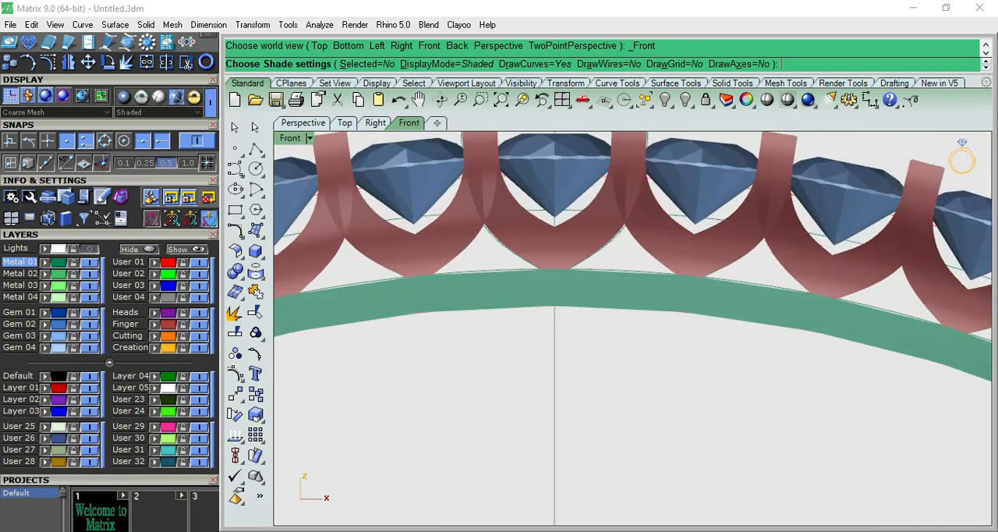
{"action": "scroll", "coordinate": [593, 261], "scroll_direction": "down", "scroll_amount": 5}
{"action": "right_click_drag", "start_coordinate": [593, 261], "coordinate": [566, 294]}
{"action": "key", "text": "Escape"}
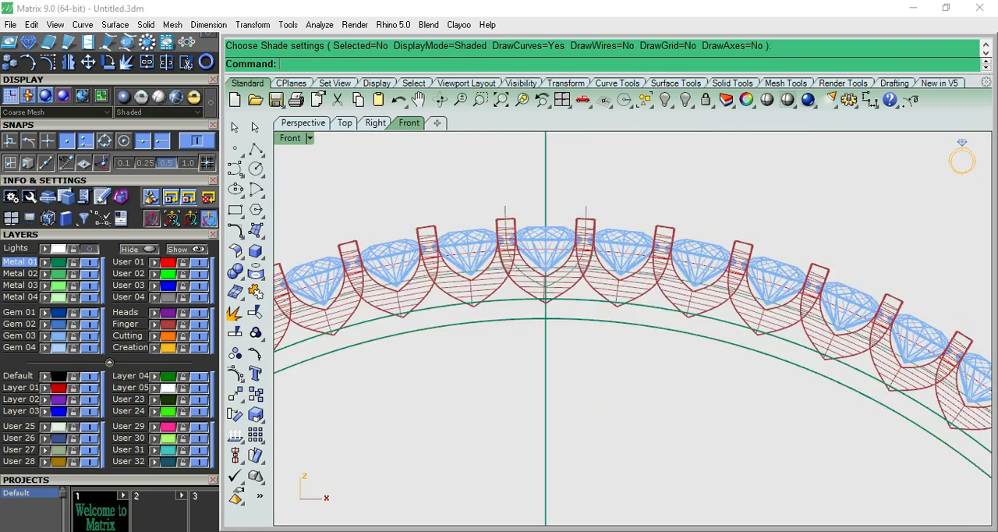
- Mirror a copy of the band across the X axis through the origin in the top view
{"action": "left_click", "coordinate": [605, 302]}
{"action": "left_click", "coordinate": [645, 351]}
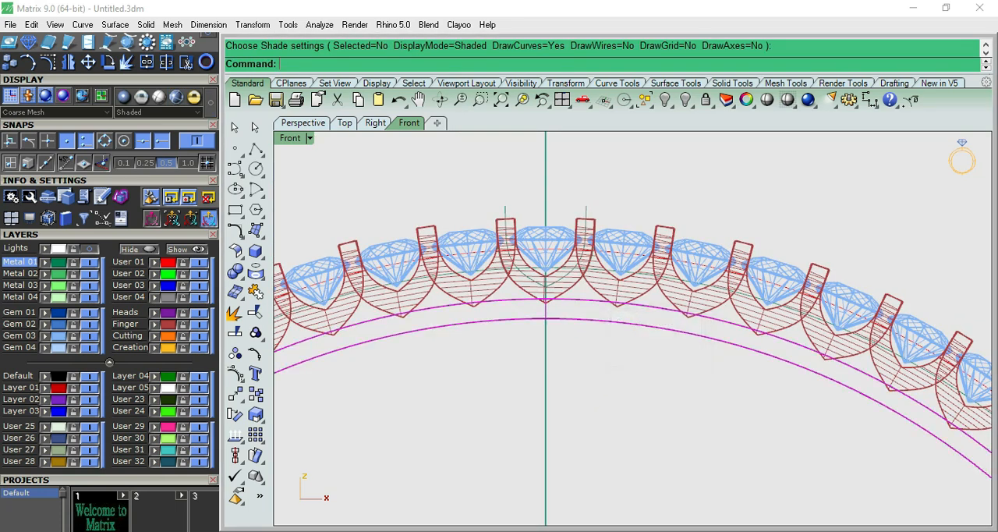
{"action": "key", "text": "F1"}
{"action": "type", "text": "mi"}
{"action": "key", "text": "Return"}
{"action": "type", "text": "0"}
{"action": "key", "text": "Return"}
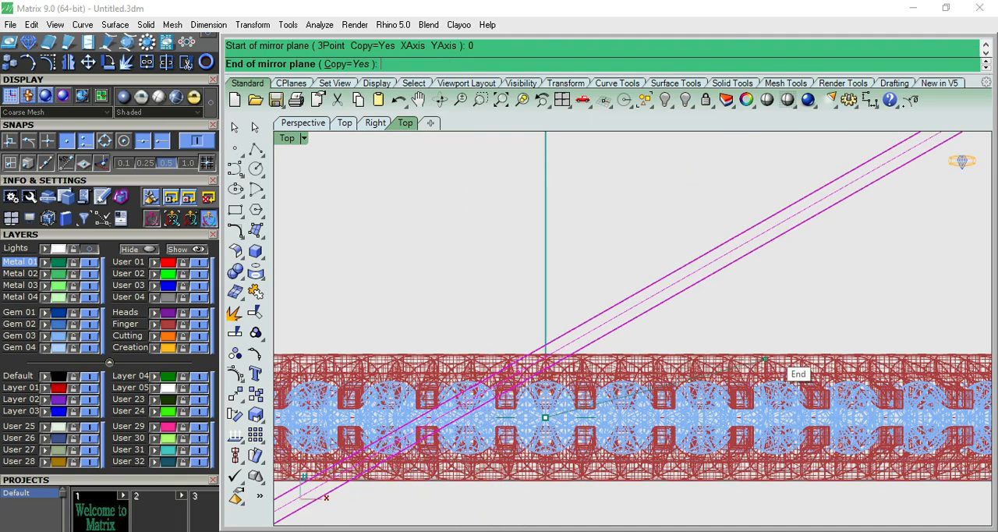
{"action": "scroll", "coordinate": [765, 359], "scroll_direction": "down", "scroll_amount": 5}
{"action": "left_click", "coordinate": [811, 330]}
{"action": "key", "text": "Escape"}
- Shade the bangle and examine both bands and the settings in the perspective and front views
{"action": "left_click", "coordinate": [767, 100]}
{"action": "key", "text": "F8"}
{"action": "right_click_drag", "start_coordinate": [608, 367], "coordinate": [577, 312]}
{"action": "key", "text": "F6"}
{"action": "scroll", "coordinate": [567, 343], "scroll_direction": "up", "scroll_amount": 9}
{"action": "key", "text": "Escape"}
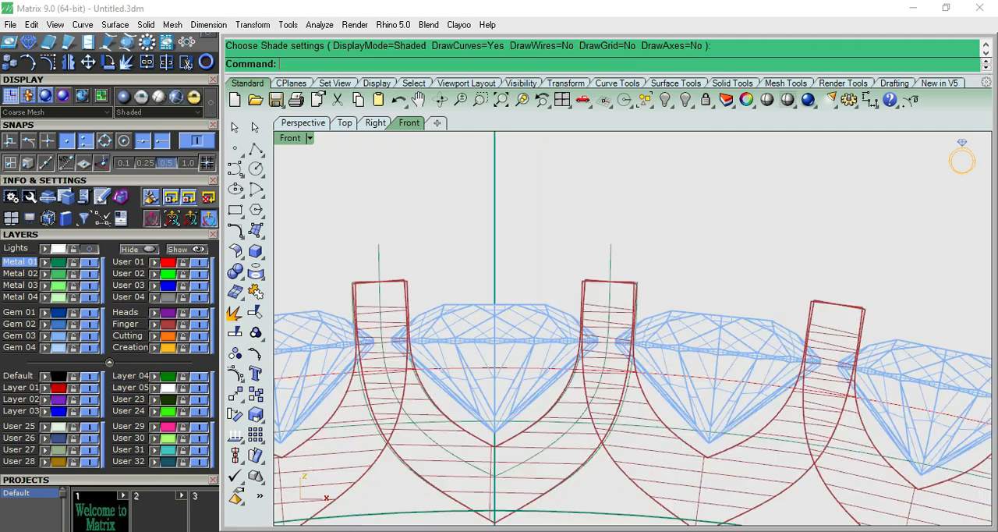
{"action": "scroll", "coordinate": [541, 343], "scroll_direction": "up", "scroll_amount": 4}
{"action": "scroll", "coordinate": [631, 343], "scroll_direction": "down", "scroll_amount": 3}
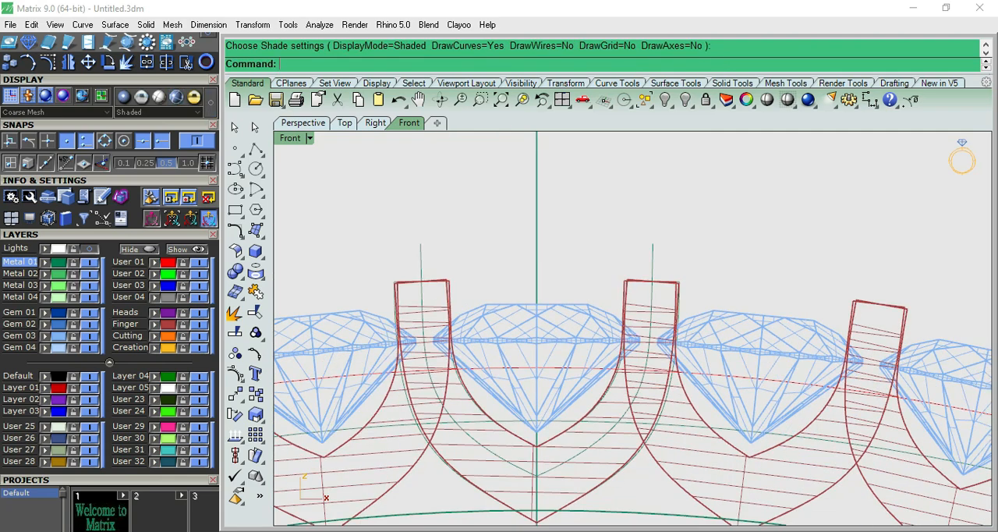
{"action": "key", "text": "F8"}
{"action": "right_click_drag", "start_coordinate": [631, 288], "coordinate": [623, 393]}
{"action": "scroll", "coordinate": [628, 343], "scroll_direction": "up", "scroll_amount": 9}
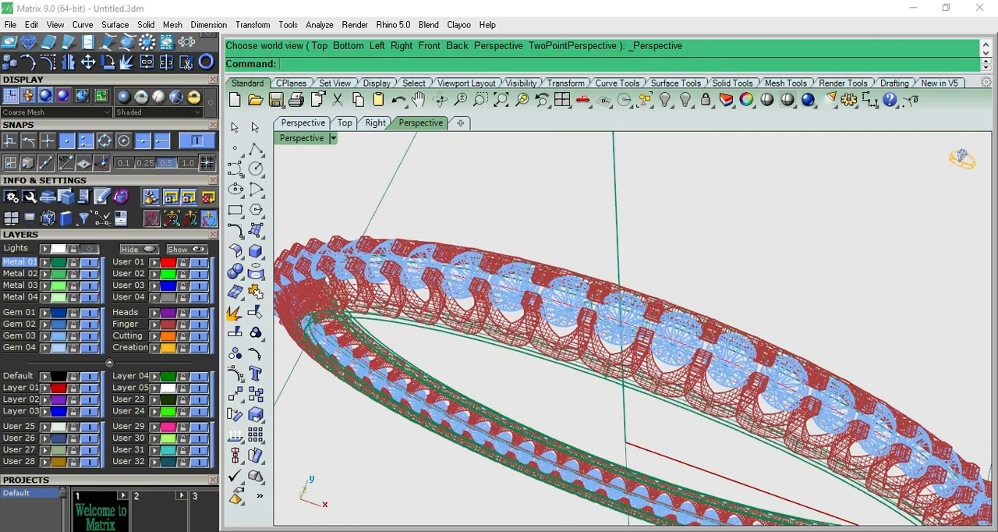
- Draw a 0.6 by 0.8 mm rectangle in the front view, starting at the tip of the centre gem's girdle
{"action": "key", "text": "F6"}
{"action": "scroll", "coordinate": [640, 349], "scroll_direction": "up", "scroll_amount": 20}
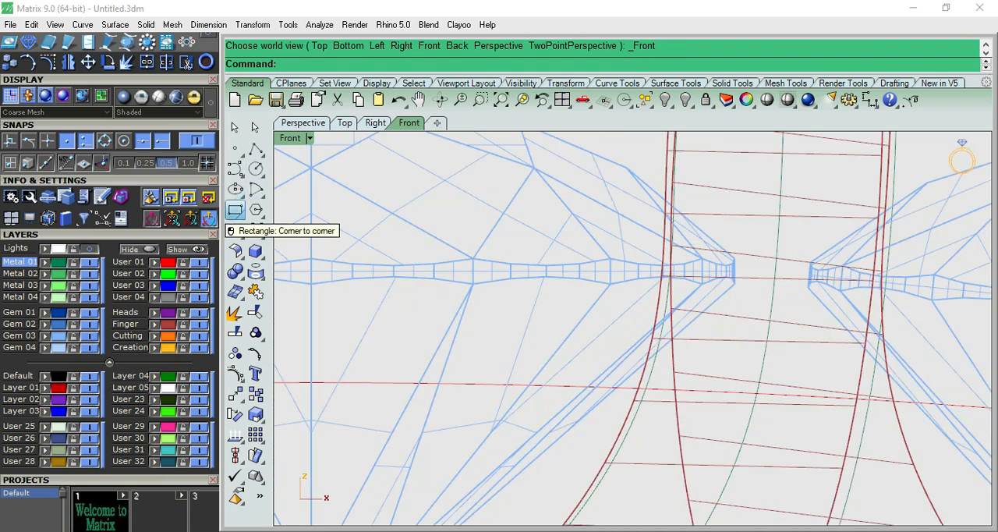
{"action": "left_click", "coordinate": [234, 210]}
{"action": "left_click", "coordinate": [734, 283]}
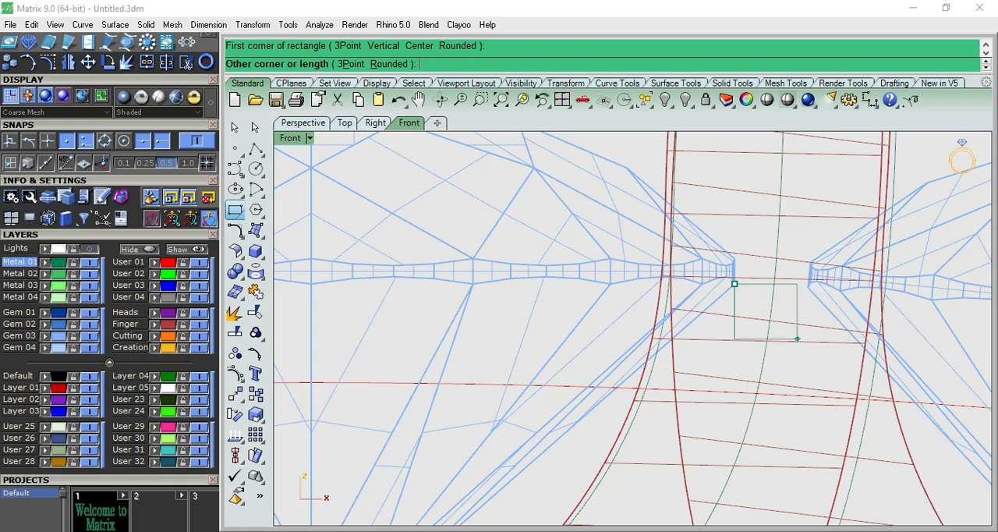
{"action": "type", "text": "6"}
{"action": "key", "text": "Return"}
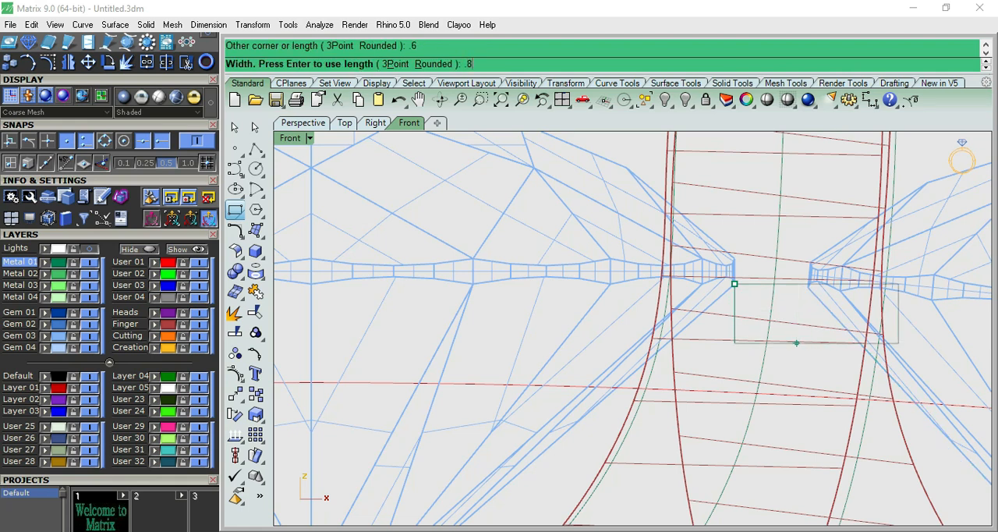
{"action": "key", "text": "Return"}
{"action": "scroll", "coordinate": [793, 312], "scroll_direction": "down", "scroll_amount": 8}
- Move the rectangle down and sideways so its upper corner meets the tip of the centre gem's girdle
{"action": "left_click", "coordinate": [760, 329]}
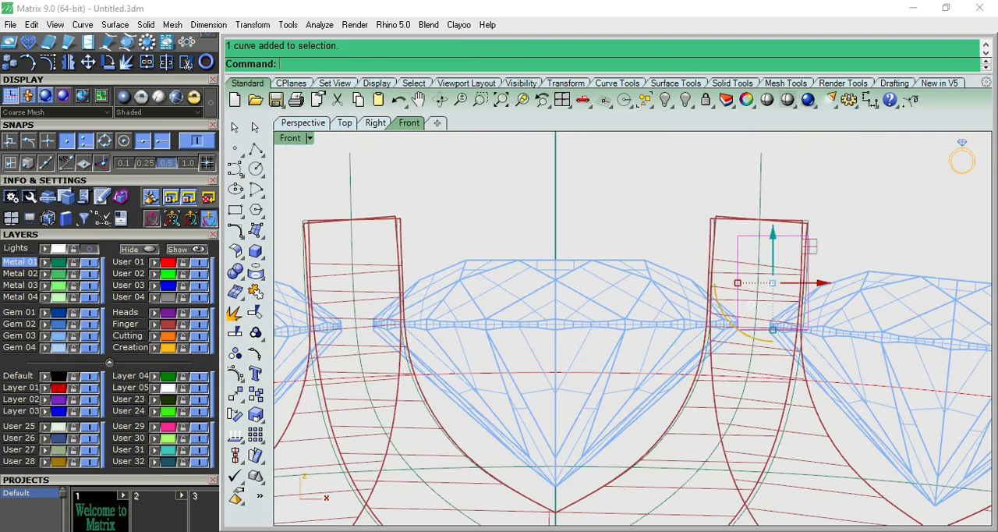
{"action": "left_click_drag", "start_coordinate": [772, 282], "coordinate": [720, 282]}
{"action": "left_click_drag", "start_coordinate": [721, 240], "coordinate": [721, 335]}
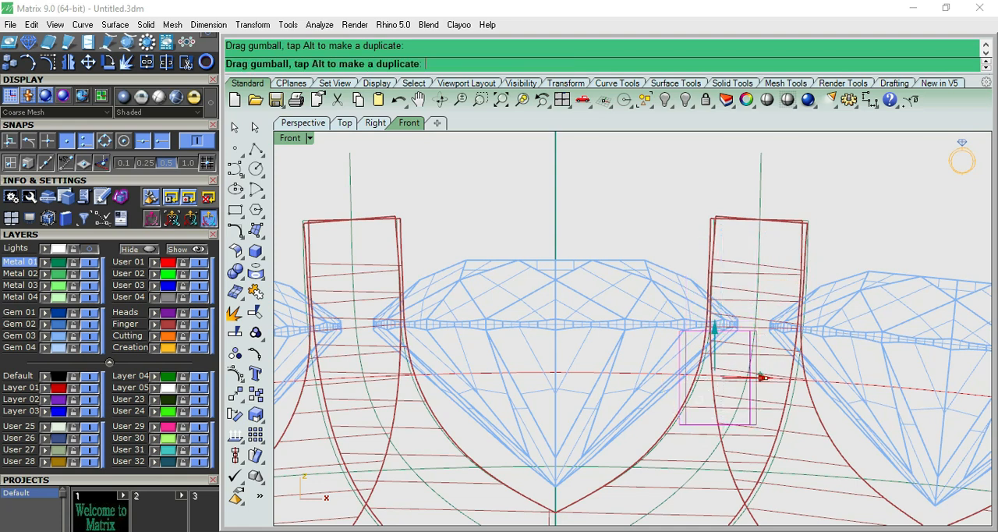
{"action": "scroll", "coordinate": [752, 348], "scroll_direction": "up", "scroll_amount": 3}
{"action": "scroll", "coordinate": [749, 347], "scroll_direction": "up", "scroll_amount": 3}
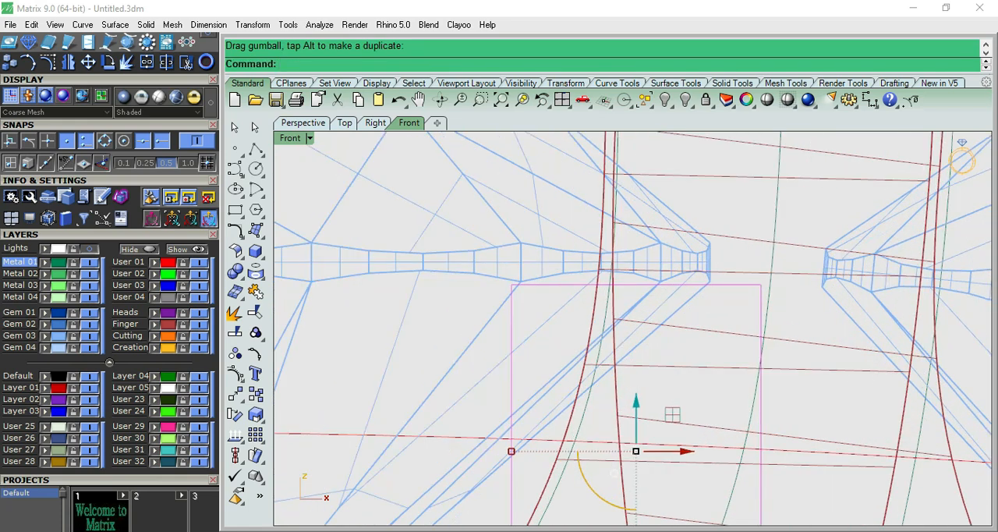
{"action": "left_click_drag", "start_coordinate": [662, 450], "coordinate": [604, 451]}
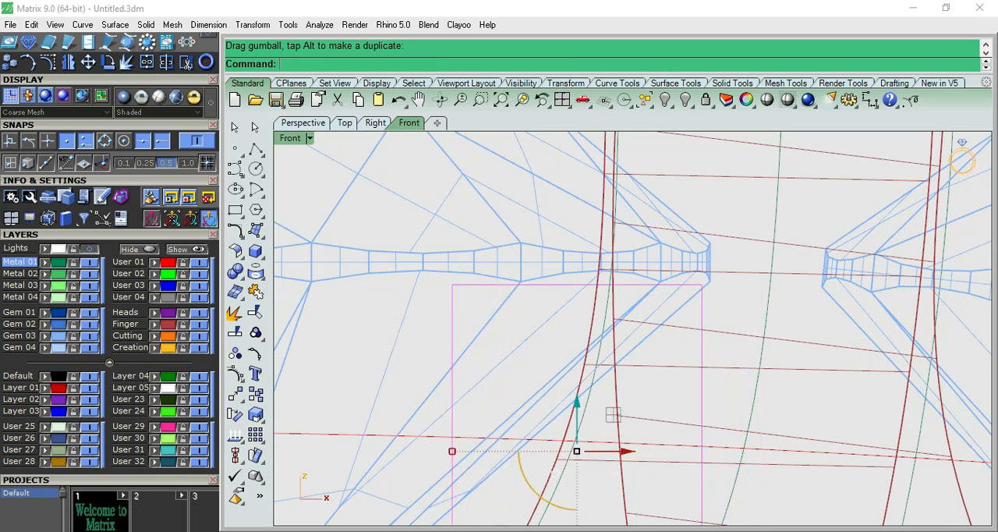
{"action": "left_click_drag", "start_coordinate": [577, 404], "coordinate": [576, 371]}
{"action": "left_click_drag", "start_coordinate": [623, 418], "coordinate": [633, 419]}
- Align the rectangle's side with the girdle tip and shift it horizontally into the gap between the two gems
{"action": "scroll", "coordinate": [729, 264], "scroll_direction": "up", "scroll_amount": 14}
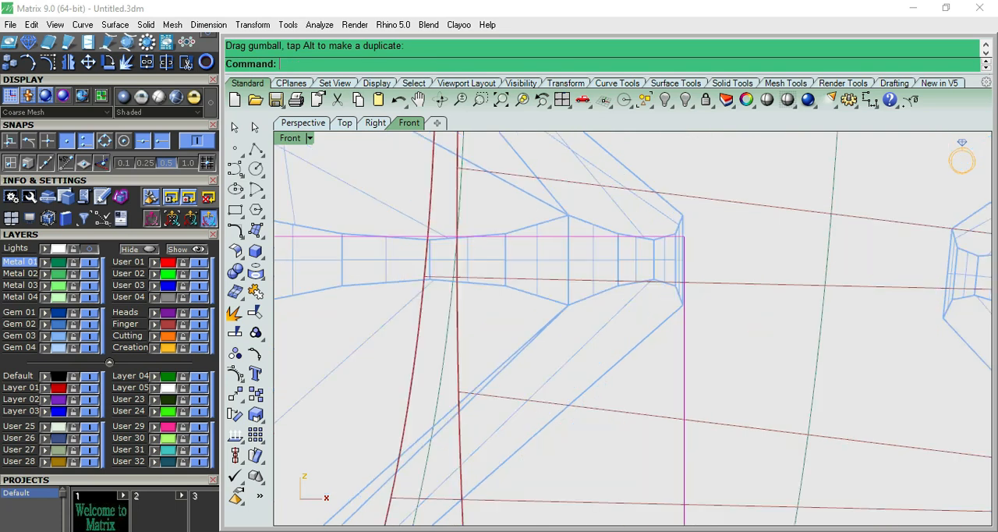
{"action": "type", "text": "m"}
{"action": "key", "text": "Return"}
{"action": "left_click", "coordinate": [665, 307]}
{"action": "left_click", "coordinate": [654, 308]}
{"action": "scroll", "coordinate": [632, 327], "scroll_direction": "down", "scroll_amount": 12}
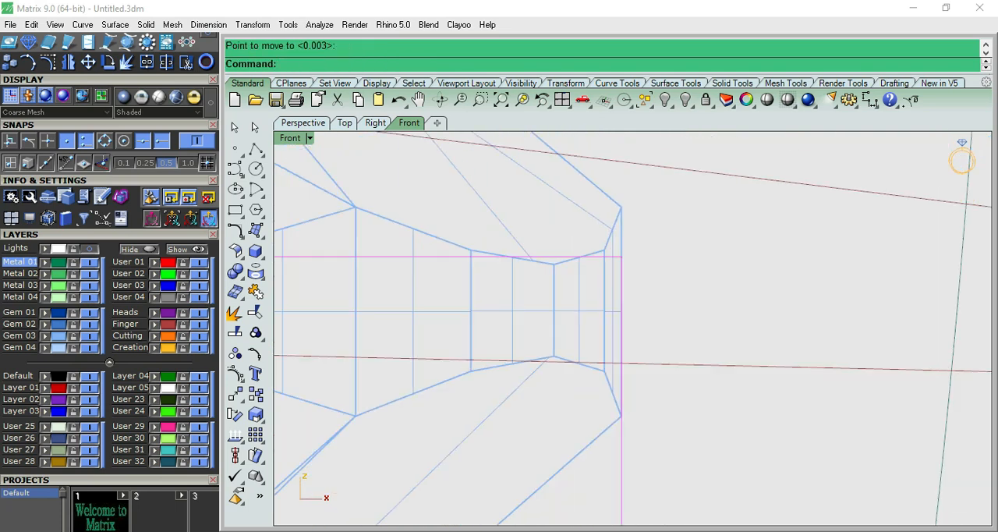
{"action": "left_click", "coordinate": [633, 360]}
{"action": "type", "text": ".1"}
{"action": "key", "text": "Return"}
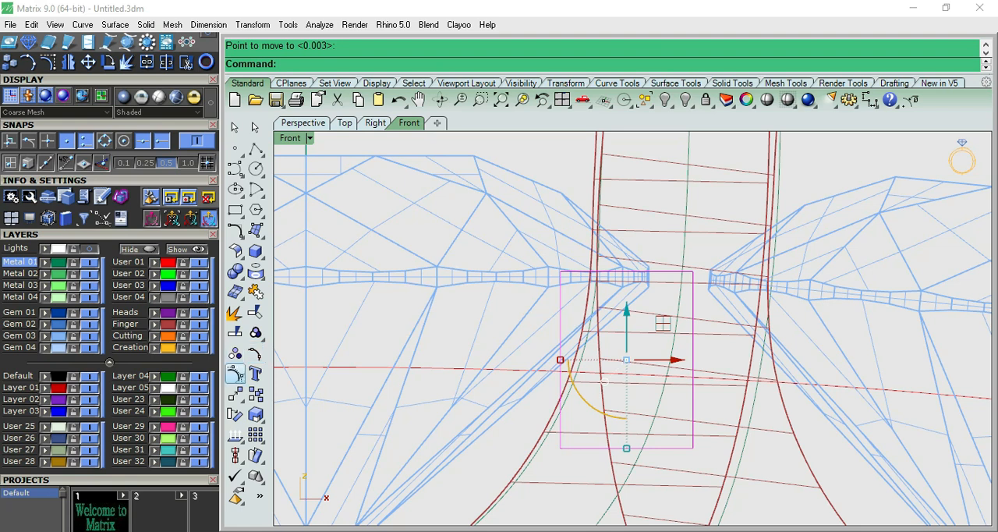
- Insert a knot on the rectangle's upper edge near the tip of the centre gem's girdle
{"action": "left_click", "coordinate": [235, 374]}
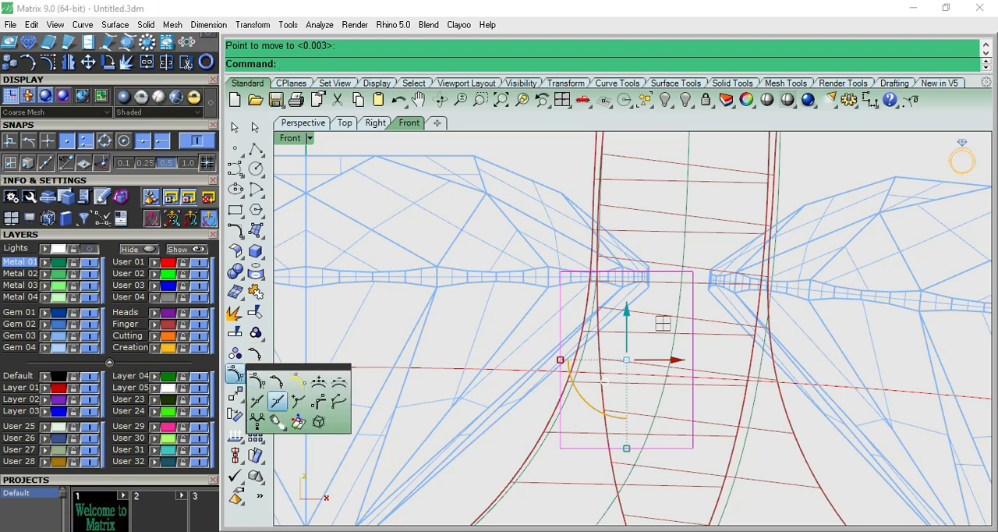
{"action": "left_click", "coordinate": [277, 400]}
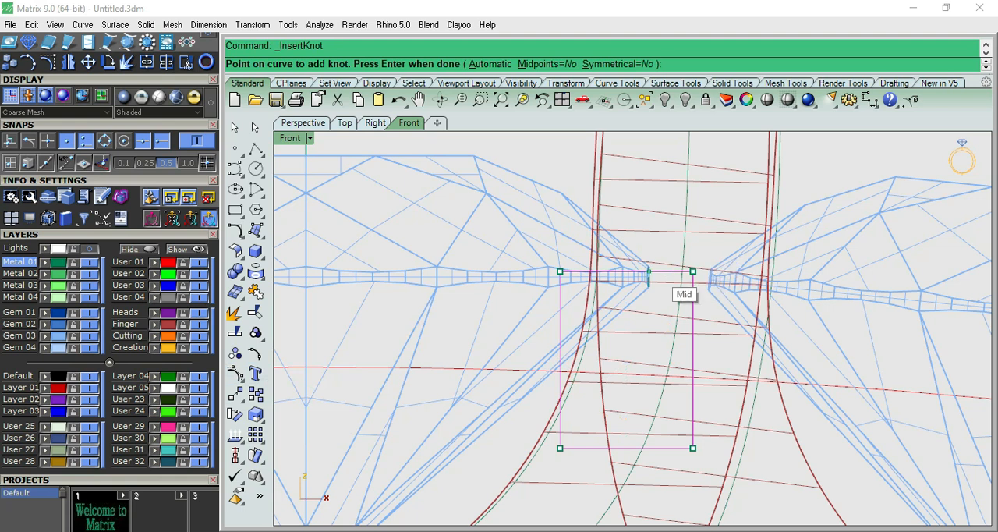
{"action": "left_click", "coordinate": [638, 272]}
{"action": "key", "text": "Return"}
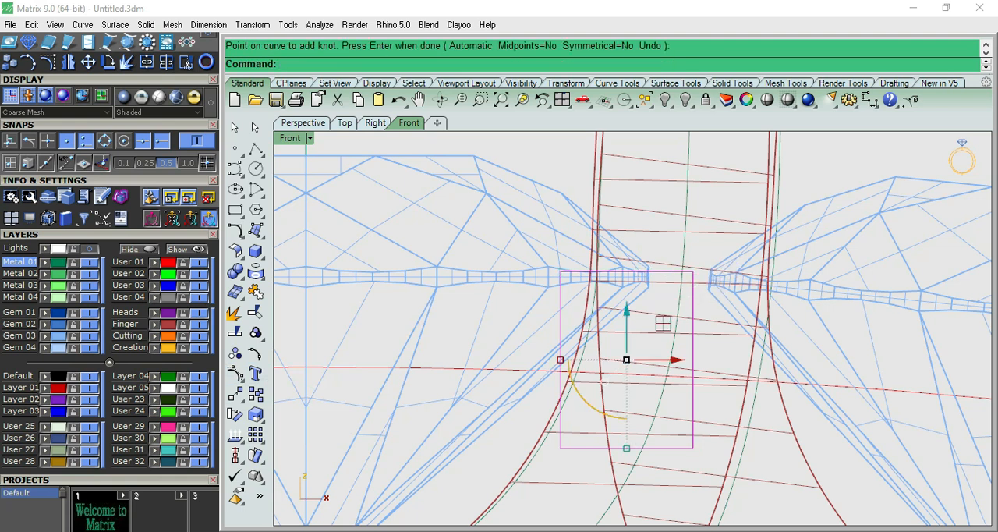
- Show the rectangle's control points and lower its upper corner under the centre gem to create a slanted edge
{"action": "key", "text": "F10"}
{"action": "left_click", "coordinate": [560, 272]}
{"action": "left_click_drag", "start_coordinate": [559, 249], "coordinate": [560, 337]}
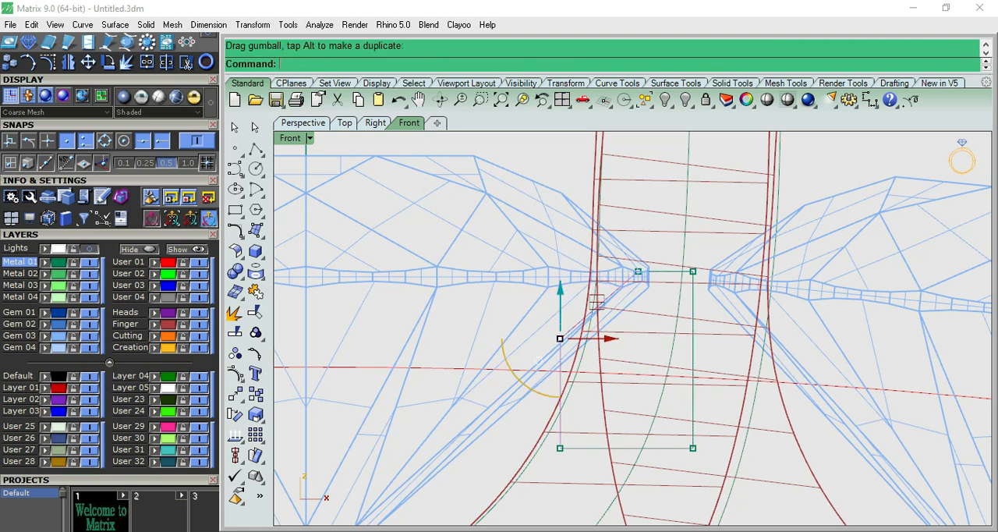
{"action": "scroll", "coordinate": [592, 301], "scroll_direction": "down", "scroll_amount": 4}
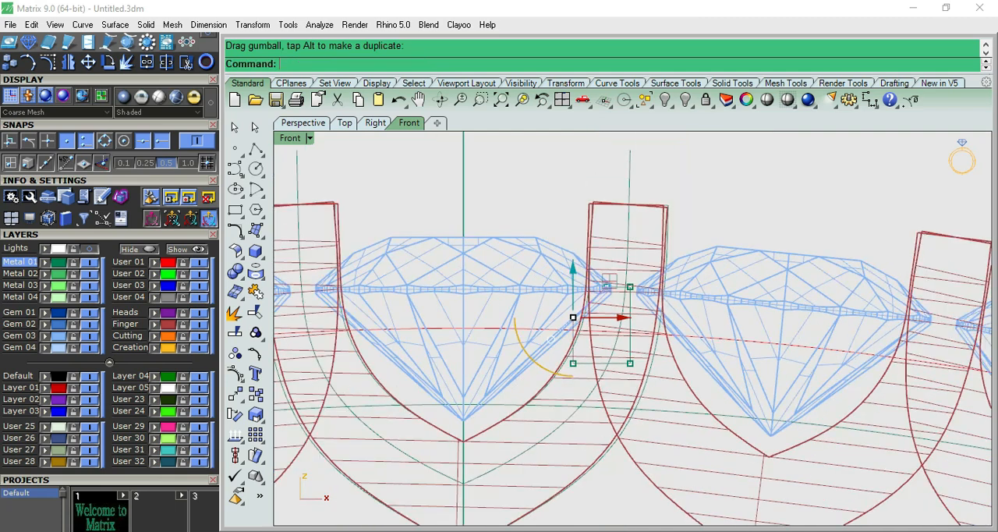
- Show the profile's control points and shift its two lower points towards the centre gem so the sides slant inward
{"action": "key", "text": "Escape"}
{"action": "left_click", "coordinate": [630, 354]}
{"action": "left_click", "coordinate": [668, 400]}
{"action": "key", "text": "F10"}
{"action": "scroll", "coordinate": [586, 362], "scroll_direction": "up", "scroll_amount": 8}
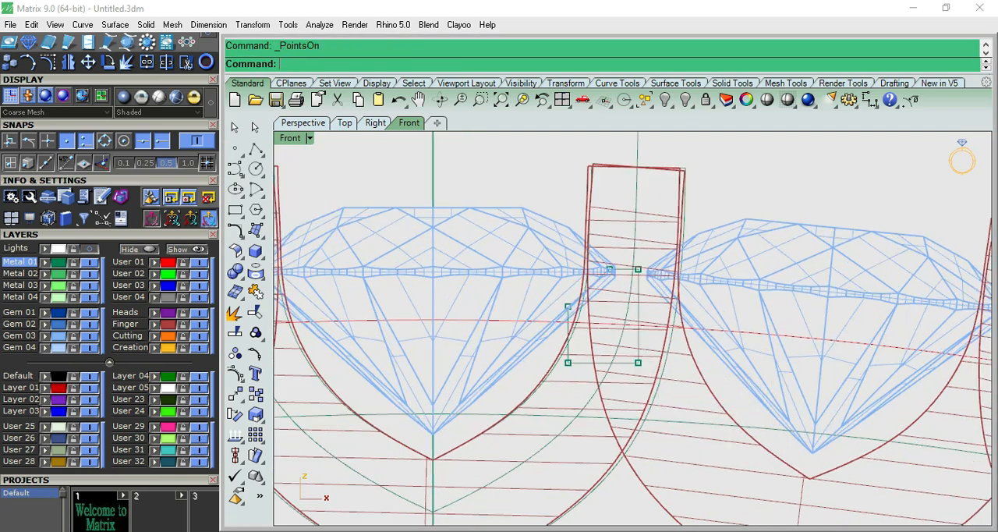
{"action": "left_click_drag", "start_coordinate": [524, 353], "coordinate": [749, 392]}
{"action": "left_click_drag", "start_coordinate": [678, 364], "coordinate": [662, 363]}
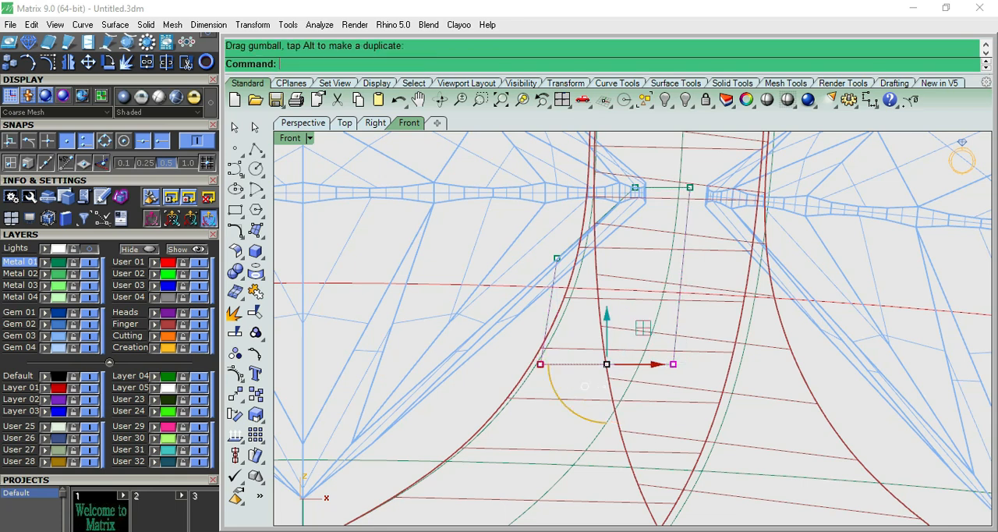
- Revolve the closed profile through a full circle about the vertical axis from the origin through the centre gem
{"action": "scroll", "coordinate": [718, 365], "scroll_direction": "down", "scroll_amount": 4}
{"action": "left_click", "coordinate": [694, 359]}
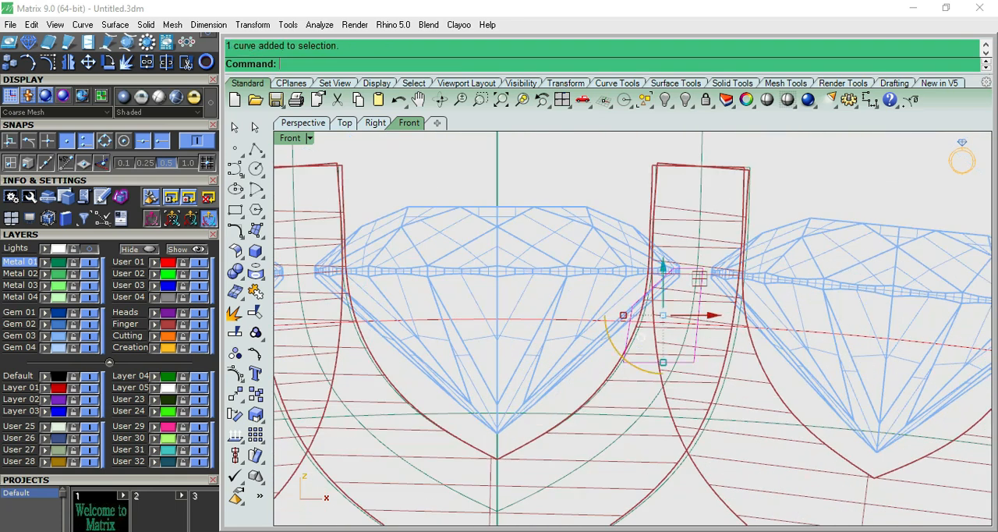
{"action": "scroll", "coordinate": [695, 359], "scroll_direction": "down", "scroll_amount": 8}
{"action": "key", "text": "ctrl+F1"}
{"action": "key", "text": "ctrl+F2"}
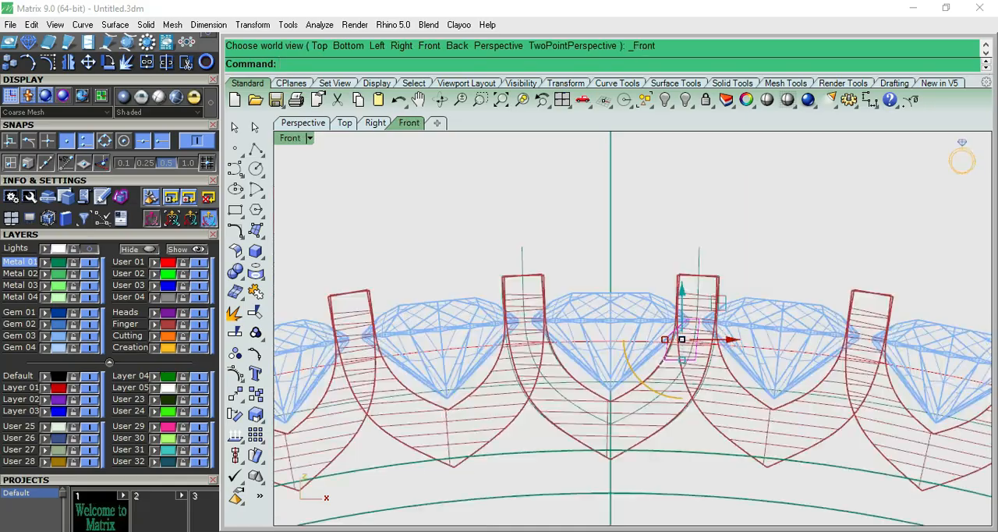
{"action": "key", "text": "ctrl+F1"}
{"action": "scroll", "coordinate": [701, 323], "scroll_direction": "up", "scroll_amount": 14}
{"action": "key", "text": "ctrl+F4"}
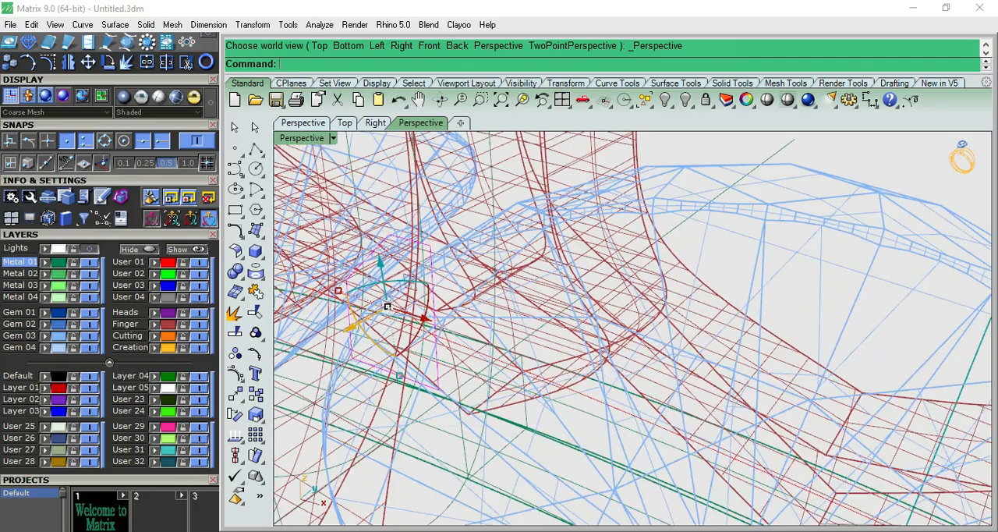
{"action": "key", "text": "ctrl+F2"}
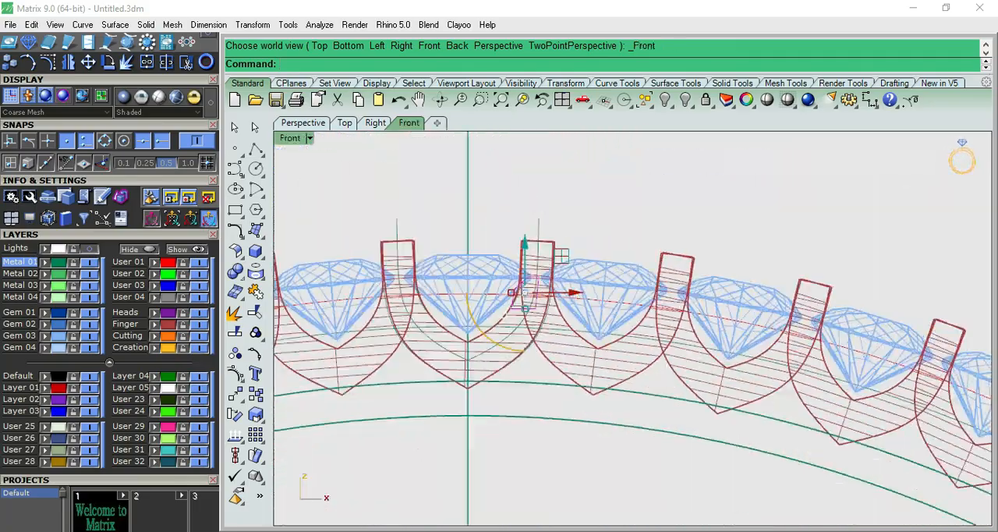
{"action": "left_click", "coordinate": [256, 230]}
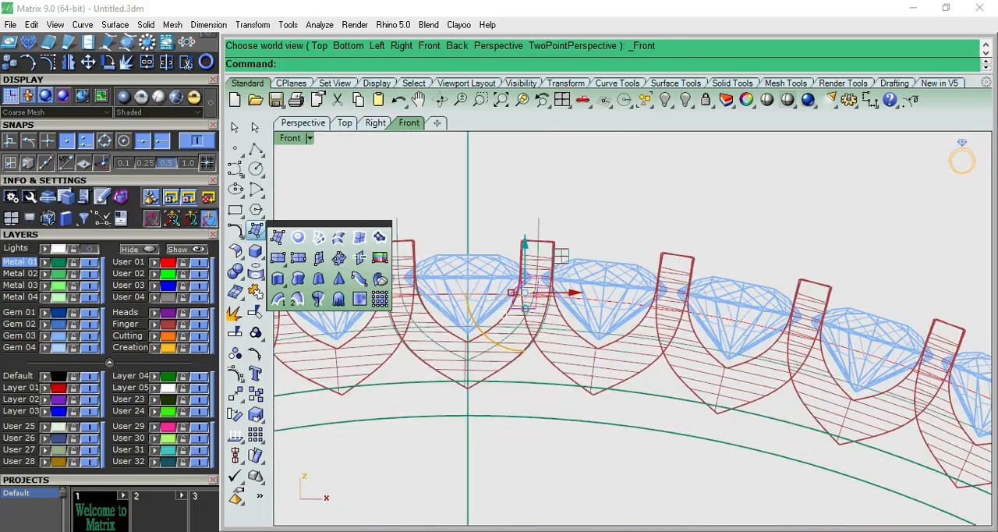
{"action": "left_click", "coordinate": [318, 299]}
{"action": "scroll", "coordinate": [515, 290], "scroll_direction": "down", "scroll_amount": 3}
{"action": "type", "text": "0"}
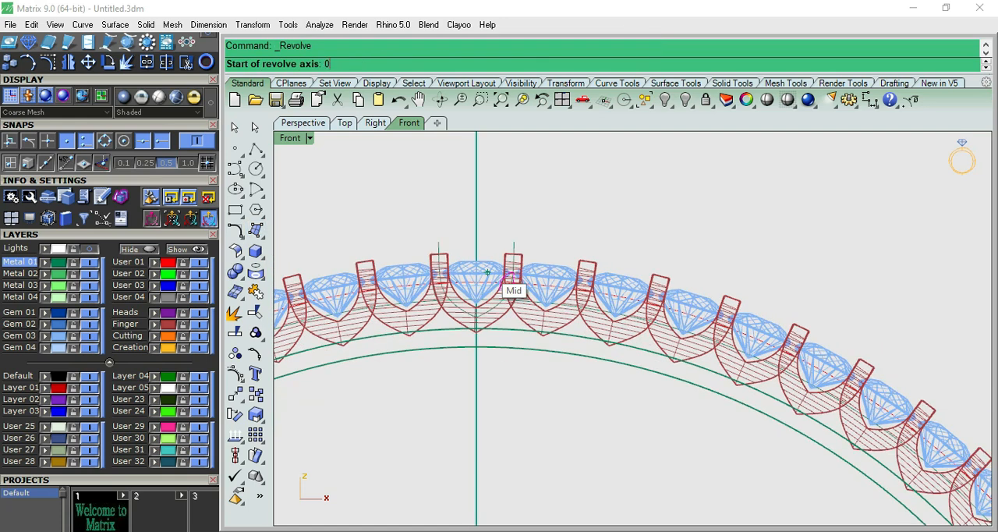
{"action": "key", "text": "Return"}
{"action": "left_click", "coordinate": [475, 160]}
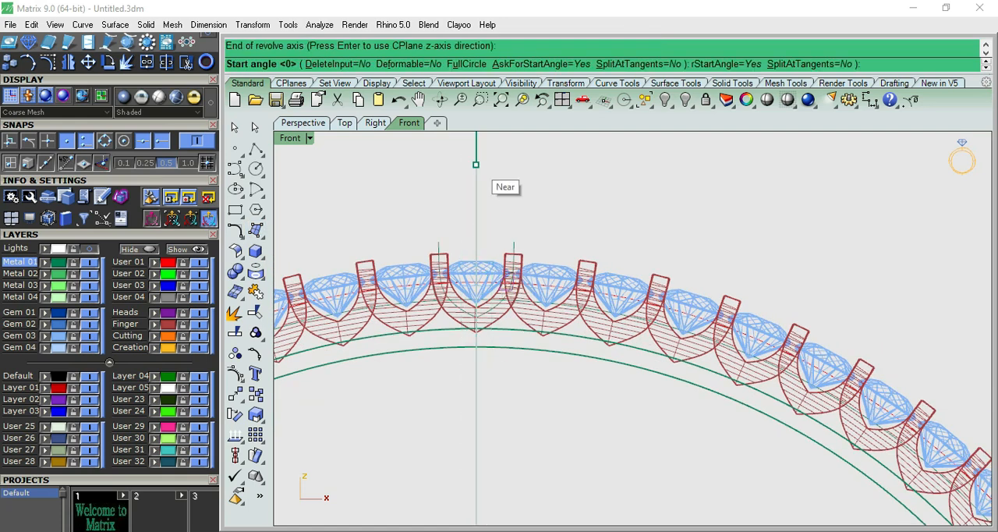
{"action": "left_click", "coordinate": [465, 63]}
{"action": "key", "text": "Escape"}
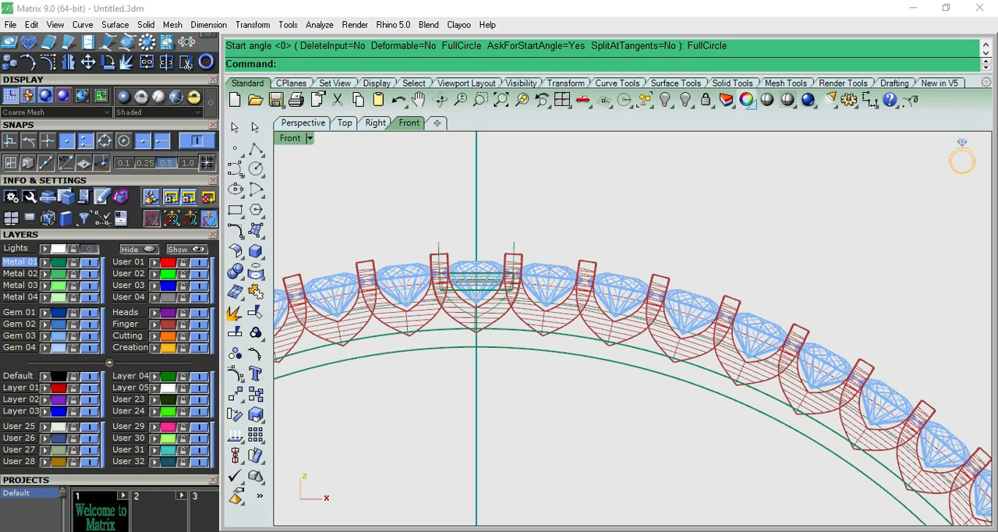
- Examine the revolved ring around the centre gem in a shaded front view
{"action": "left_click", "coordinate": [767, 100]}
{"action": "key", "text": "F8"}
{"action": "scroll", "coordinate": [624, 280], "scroll_direction": "up", "scroll_amount": 4}
{"action": "right_click_drag", "start_coordinate": [624, 327], "coordinate": [690, 319]}
{"action": "key", "text": "F6"}
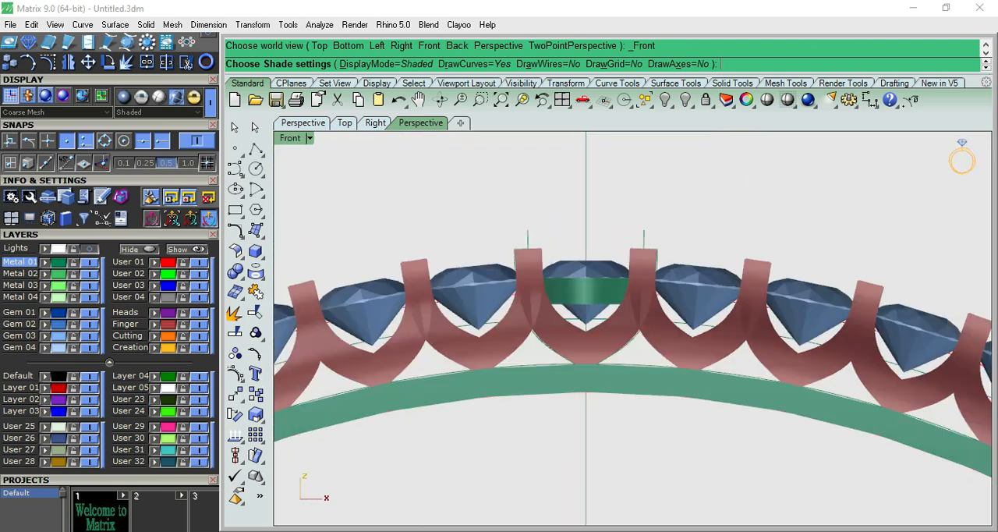
{"action": "scroll", "coordinate": [617, 294], "scroll_direction": "up", "scroll_amount": 12}
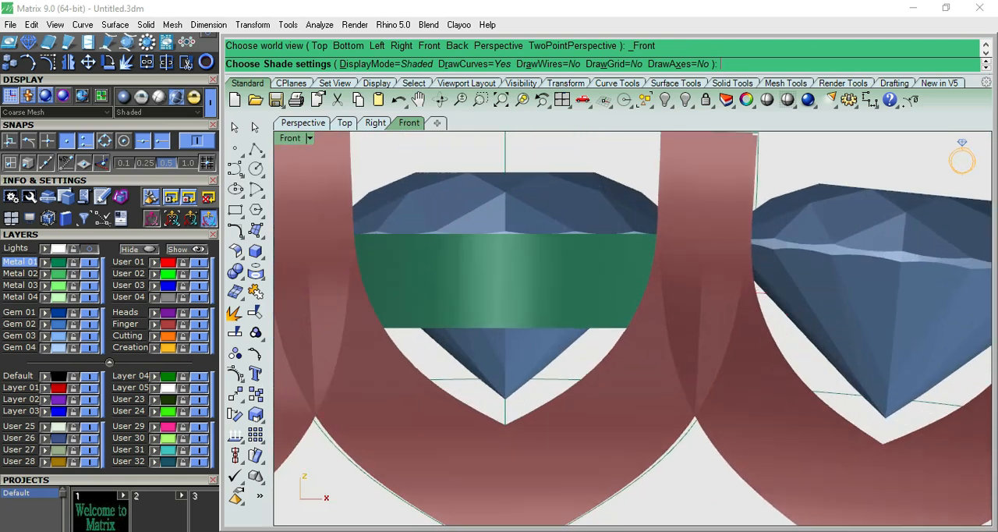
{"action": "scroll", "coordinate": [632, 327], "scroll_direction": "down", "scroll_amount": 2}
{"action": "key", "text": "Return"}
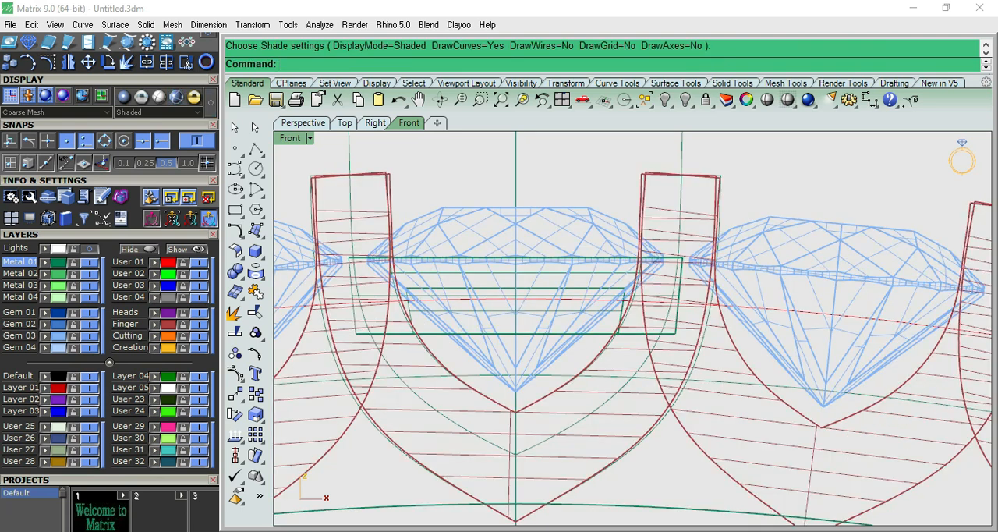
- Lower the profile curve so the revolved ring sits just below the centre gem's girdle
{"action": "left_click", "coordinate": [645, 334]}
{"action": "left_click", "coordinate": [687, 375]}
{"action": "left_click_drag", "start_coordinate": [628, 316], "coordinate": [628, 331]}
{"action": "scroll", "coordinate": [627, 331], "scroll_direction": "up", "scroll_amount": 4}
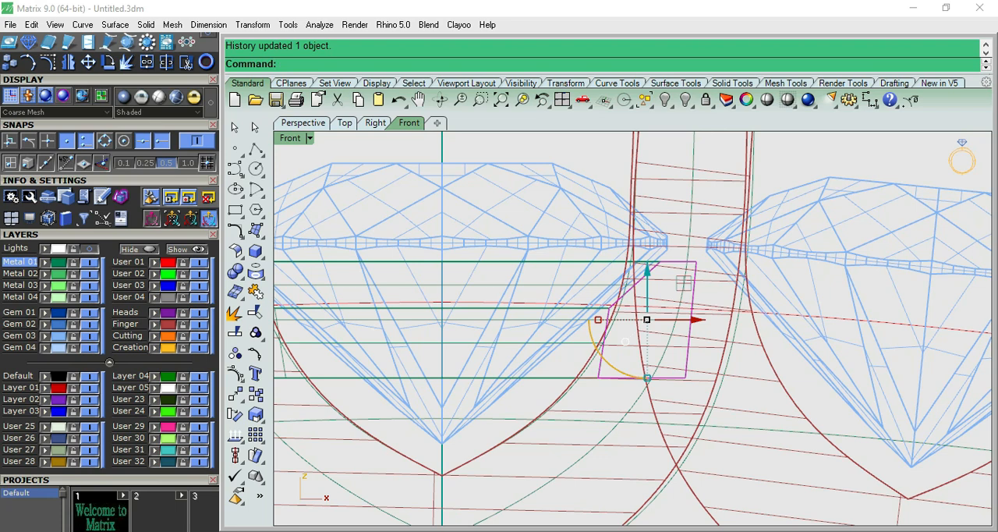
{"action": "left_click_drag", "start_coordinate": [647, 273], "coordinate": [646, 273]}
- Assign the revolved ring under the centre gem to the orange layer
{"action": "scroll", "coordinate": [620, 330], "scroll_direction": "down", "scroll_amount": 8}
{"action": "left_click", "coordinate": [579, 290]}
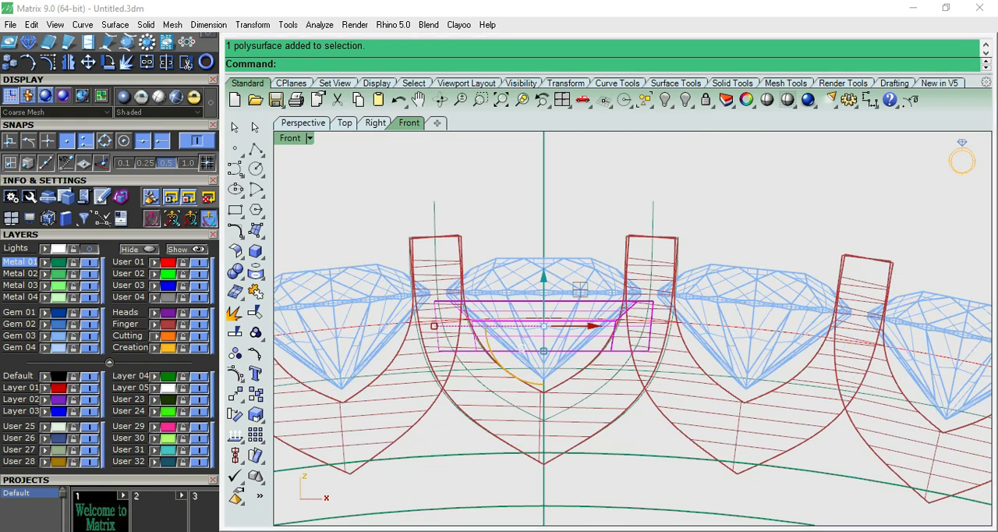
{"action": "key", "text": "Escape"}
{"action": "left_click", "coordinate": [576, 278]}
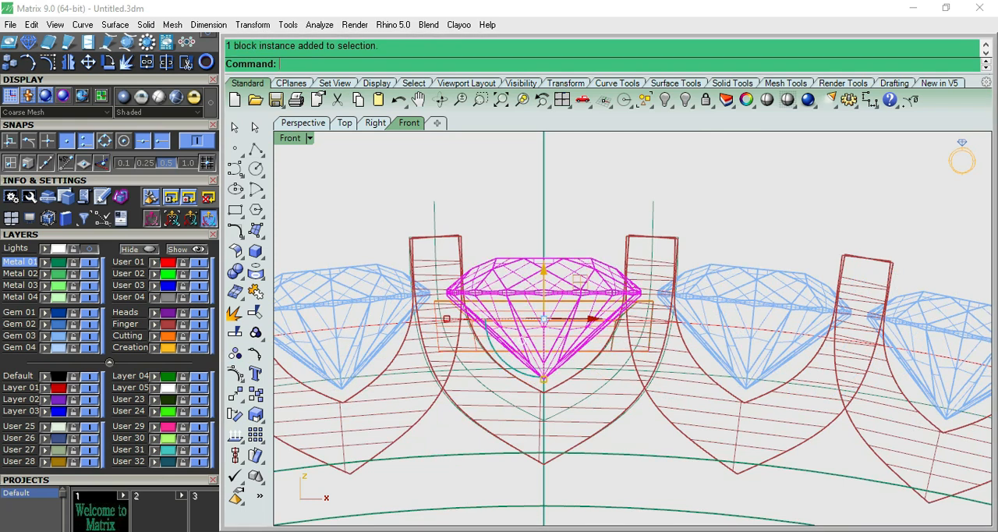
- Polar array the revolved ring about the origin with 63 items over 360 degrees and group the copies
{"action": "left_click", "coordinate": [579, 290]}
{"action": "type", "text": "a"}
{"action": "key", "text": "Return"}
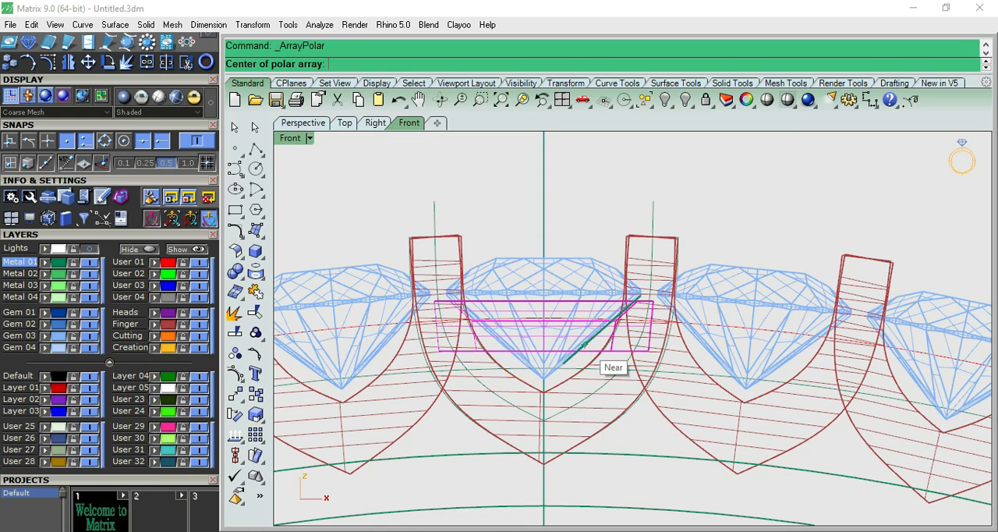
{"action": "type", "text": "0"}
{"action": "key", "text": "Return"}
{"action": "key", "text": "Return"}
{"action": "key", "text": "Return"}
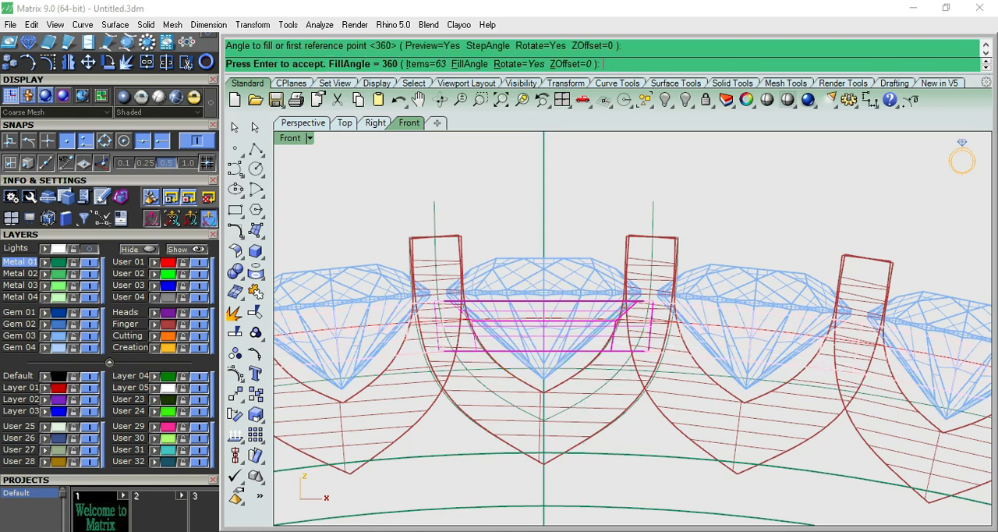
{"action": "key", "text": "Return"}
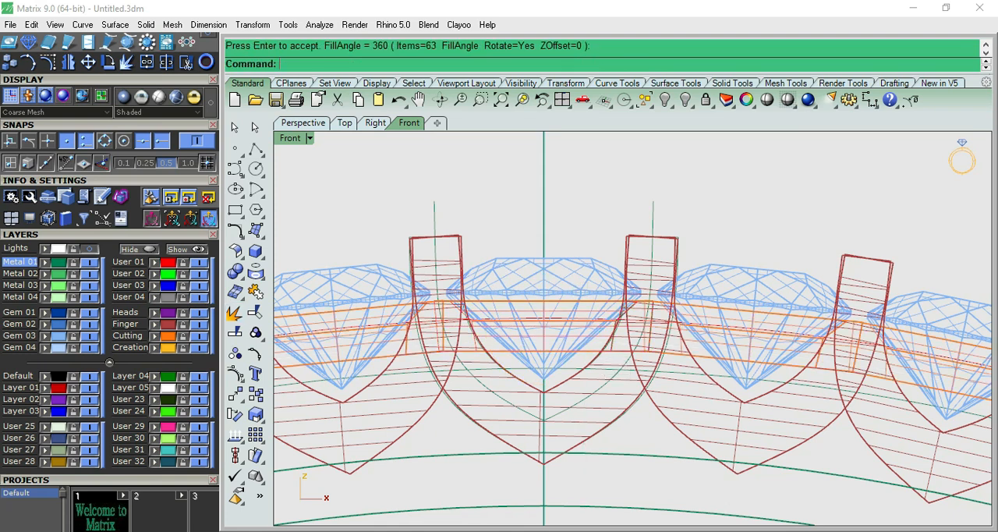
{"action": "left_click", "coordinate": [235, 312]}
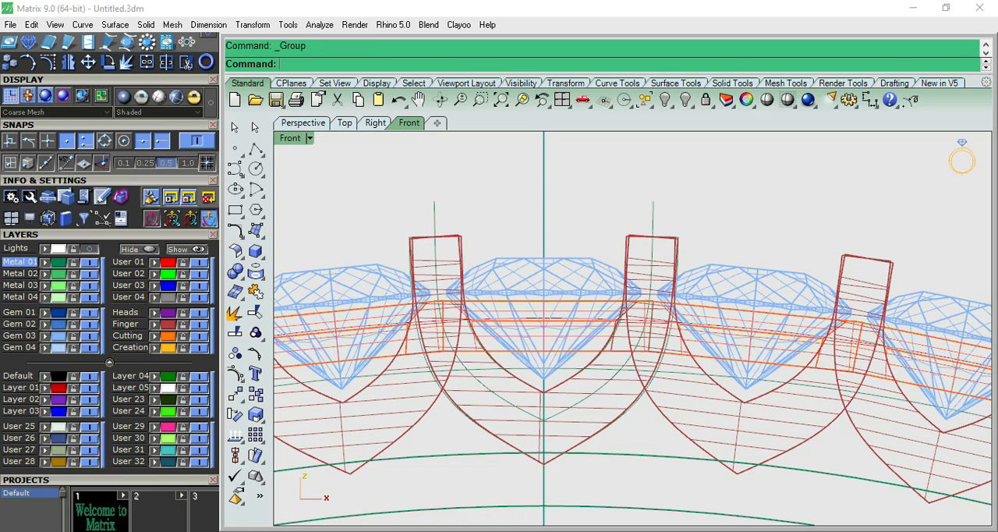
- Shade the model, hide the Gem 03 layer and examine the arrayed gem rings in perspective and from above
{"action": "left_click", "coordinate": [176, 96]}
{"action": "key", "text": "F4"}
{"action": "scroll", "coordinate": [616, 320], "scroll_direction": "up", "scroll_amount": 10}
{"action": "mouse_move", "coordinate": [616, 320]}
{"action": "right_mouse_down"}
{"action": "mouse_move", "coordinate": [593, 421]}
{"action": "mouse_move", "coordinate": [604, 195]}
{"action": "mouse_move", "coordinate": [581, 335]}
{"action": "mouse_move", "coordinate": [604, 386]}
{"action": "mouse_move", "coordinate": [604, 281]}
{"action": "mouse_move", "coordinate": [608, 366]}
{"action": "right_mouse_up"}
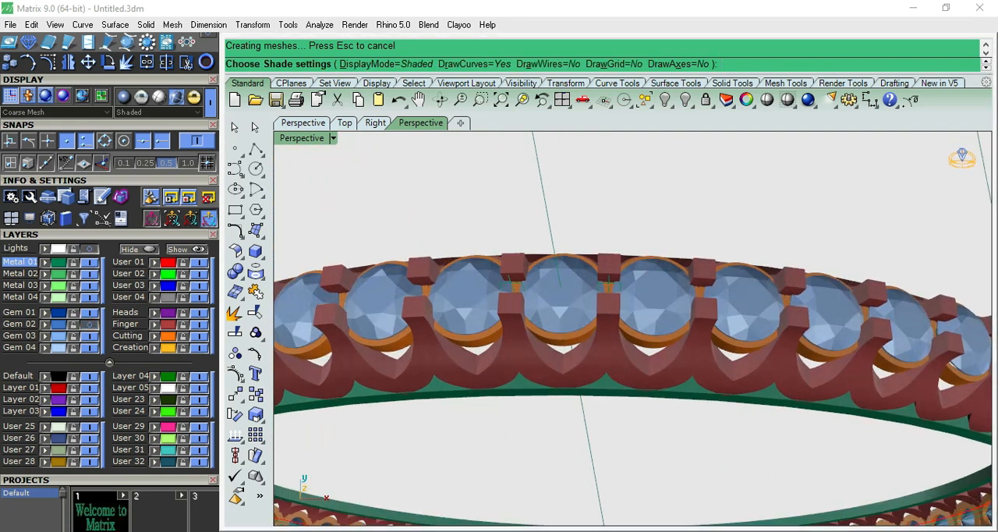
{"action": "left_click", "coordinate": [89, 313]}
{"action": "left_click", "coordinate": [89, 336]}
{"action": "mouse_move", "coordinate": [601, 296]}
{"action": "right_mouse_down"}
{"action": "mouse_move", "coordinate": [600, 366]}
{"action": "mouse_move", "coordinate": [650, 347]}
{"action": "mouse_move", "coordinate": [643, 269]}
{"action": "right_mouse_up"}
{"action": "scroll", "coordinate": [635, 335], "scroll_direction": "down", "scroll_amount": 2}
{"action": "mouse_move", "coordinate": [635, 335]}
{"action": "right_mouse_down"}
{"action": "mouse_move", "coordinate": [675, 398]}
{"action": "mouse_move", "coordinate": [608, 331]}
{"action": "mouse_move", "coordinate": [690, 370]}
{"action": "mouse_move", "coordinate": [636, 405]}
{"action": "mouse_move", "coordinate": [616, 315]}
{"action": "mouse_move", "coordinate": [639, 323]}
{"action": "mouse_move", "coordinate": [538, 339]}
{"action": "right_mouse_up"}
{"action": "key", "text": "F3"}
{"action": "right_click_drag", "start_coordinate": [671, 413], "coordinate": [661, 281]}
{"action": "scroll", "coordinate": [661, 281], "scroll_direction": "down", "scroll_amount": 2}
{"action": "left_click", "coordinate": [186, 63]}
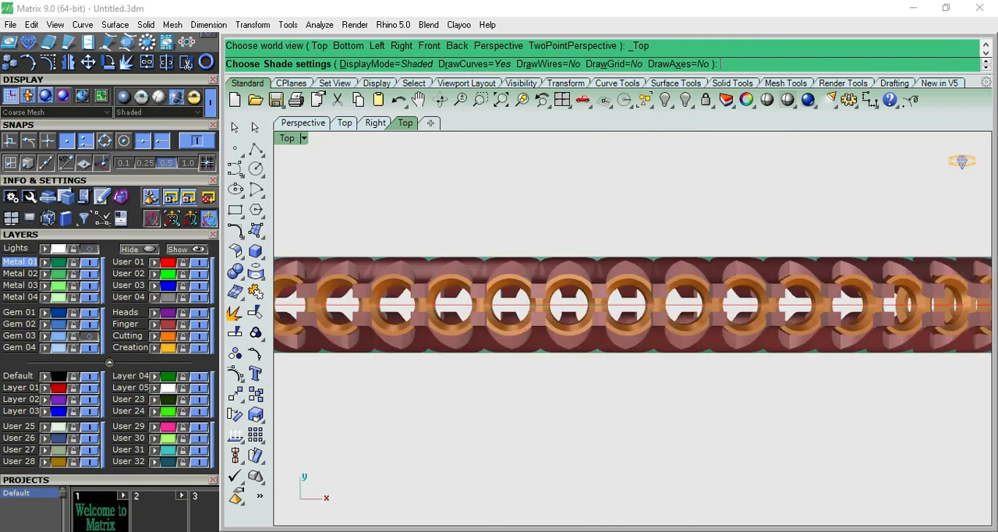
{"action": "left_click", "coordinate": [187, 62]}
{"action": "key", "text": "ctrl+F1"}
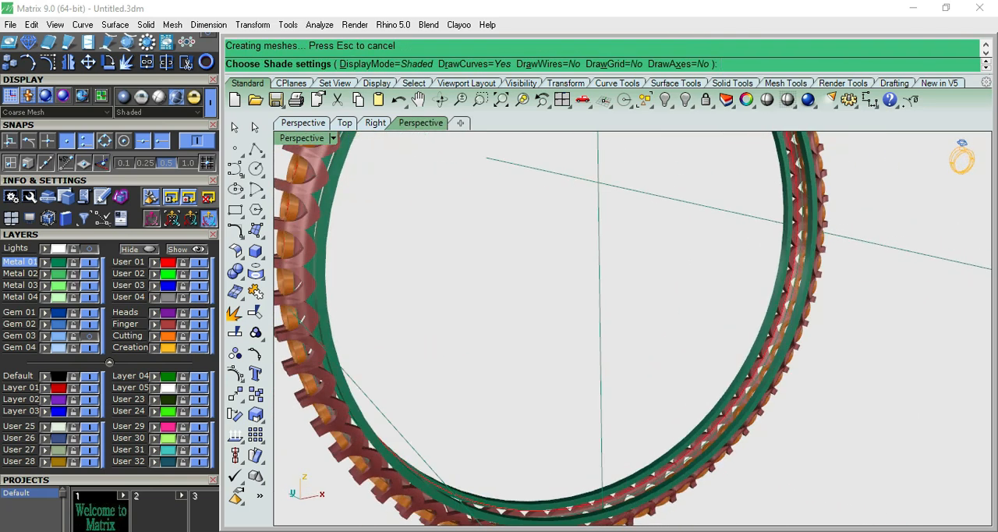
- Show the gems again and examine the settings around the whole bangle from the front and in perspective
{"action": "key", "text": "ctrl+F2"}
{"action": "scroll", "coordinate": [676, 160], "scroll_direction": "up", "scroll_amount": 10}
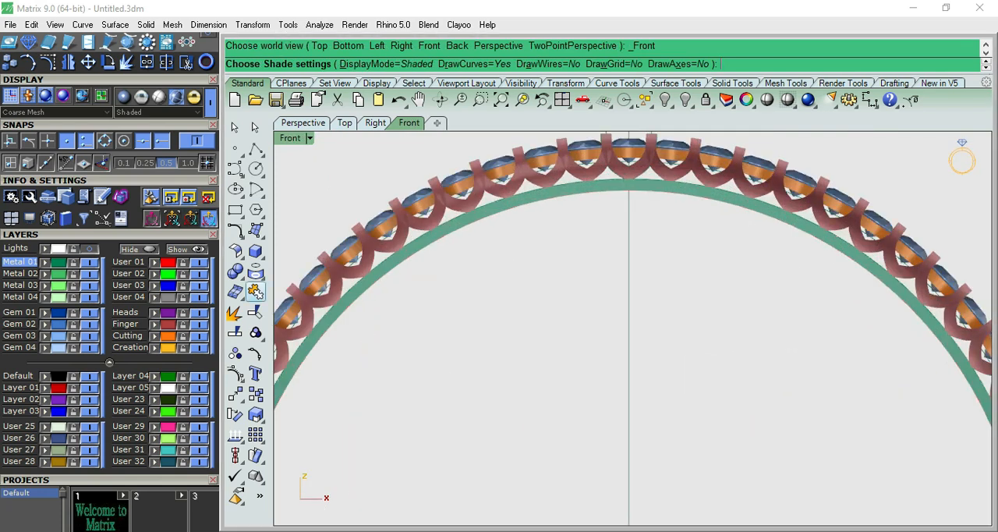
{"action": "right_click_drag", "start_coordinate": [672, 180], "coordinate": [628, 238]}
{"action": "scroll", "coordinate": [628, 235], "scroll_direction": "up", "scroll_amount": 10}
{"action": "scroll", "coordinate": [592, 225], "scroll_direction": "down", "scroll_amount": 7}
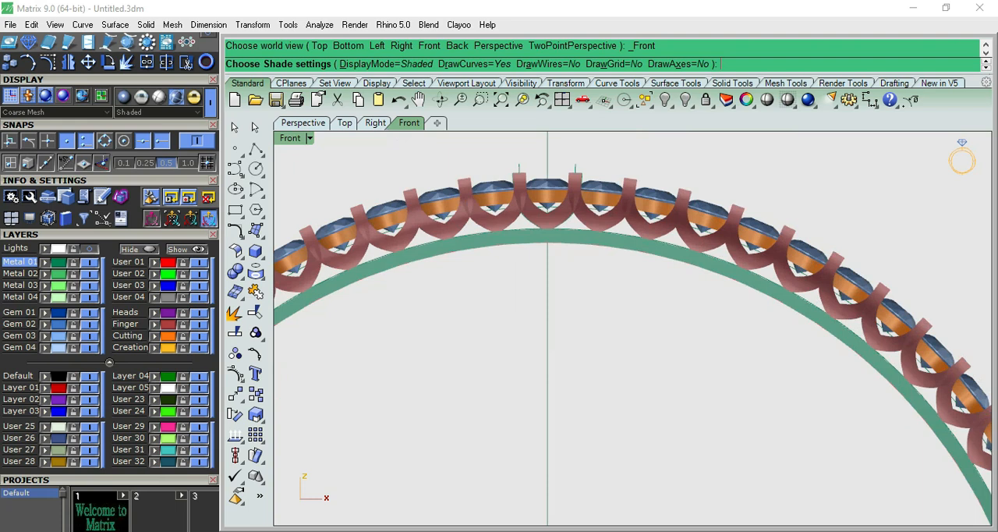
{"action": "key", "text": "ctrl+F3"}
{"action": "scroll", "coordinate": [630, 300], "scroll_direction": "up", "scroll_amount": 9}
{"action": "right_click_drag", "start_coordinate": [630, 300], "coordinate": [552, 222]}
{"action": "scroll", "coordinate": [552, 218], "scroll_direction": "down", "scroll_amount": 6}
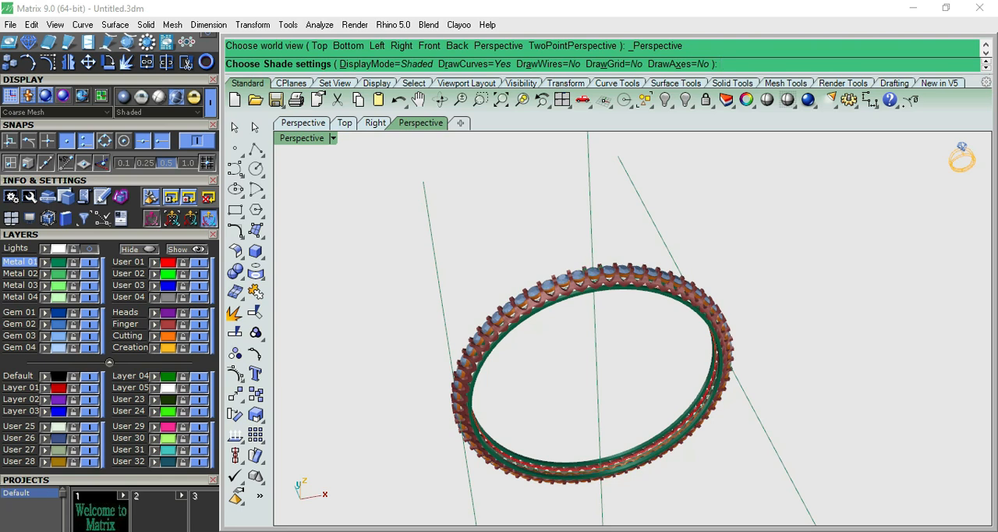
{"action": "key", "text": "F6"}
{"action": "right_click_drag", "start_coordinate": [552, 222], "coordinate": [550, 168]}
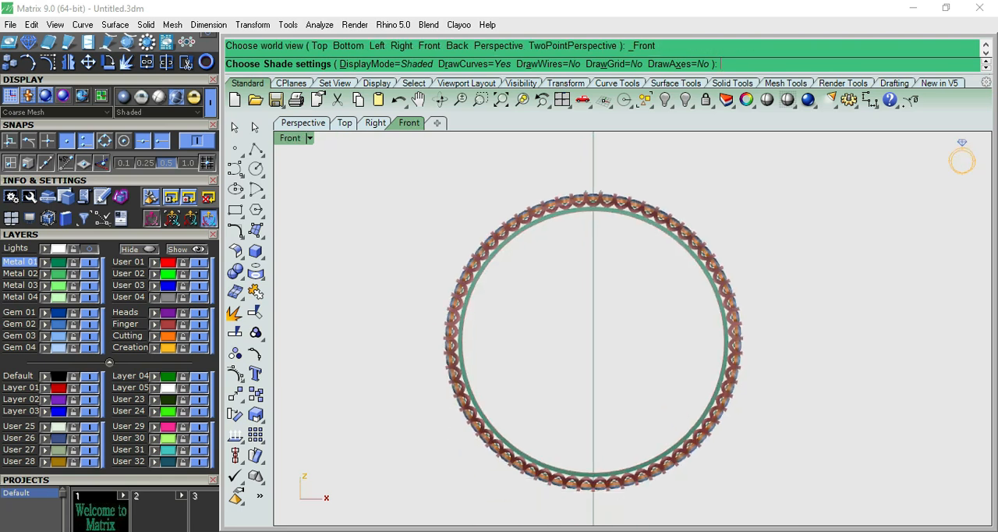
{"action": "scroll", "coordinate": [602, 491], "scroll_direction": "up", "scroll_amount": 6}
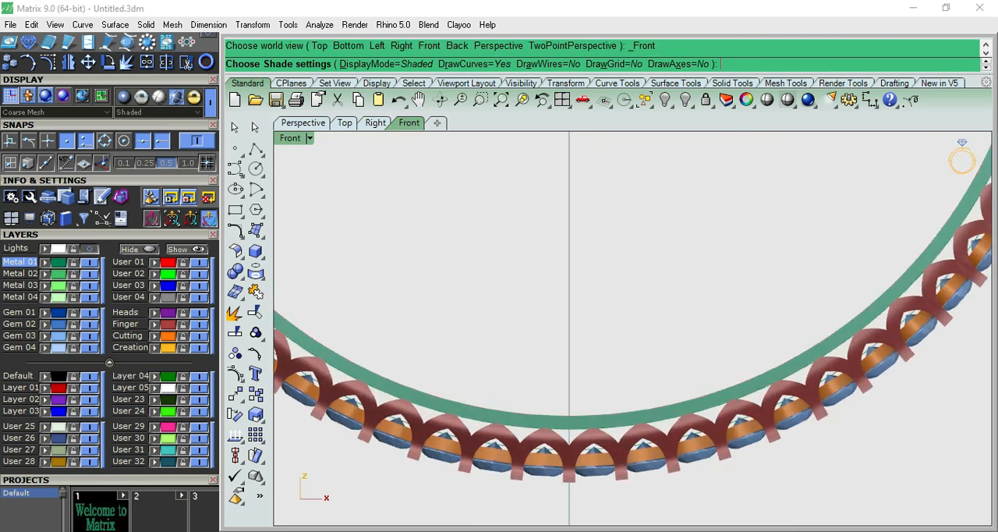
{"action": "scroll", "coordinate": [578, 462], "scroll_direction": "up", "scroll_amount": 3}
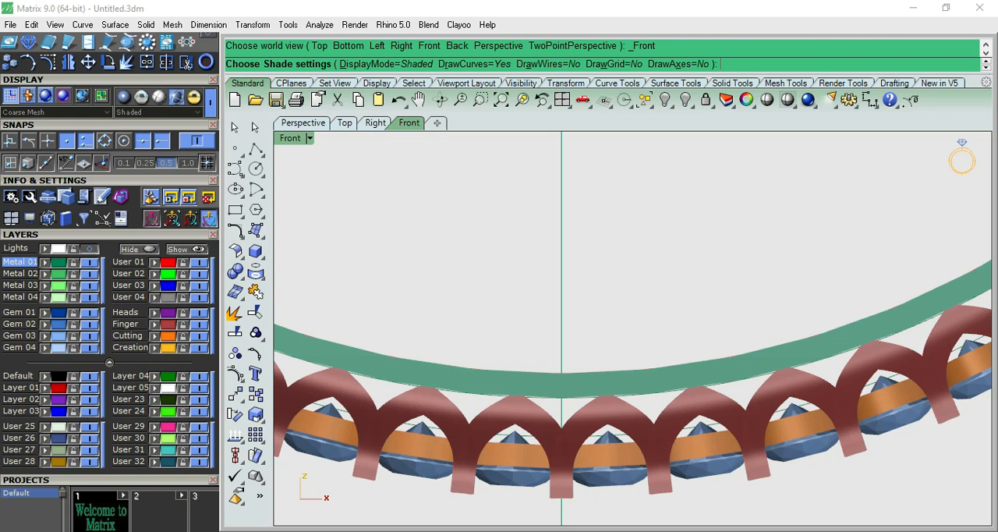
{"action": "scroll", "coordinate": [600, 461], "scroll_direction": "down", "scroll_amount": 11}
{"action": "scroll", "coordinate": [615, 357], "scroll_direction": "up", "scroll_amount": 4}
{"action": "right_click_drag", "start_coordinate": [643, 318], "coordinate": [641, 280]}
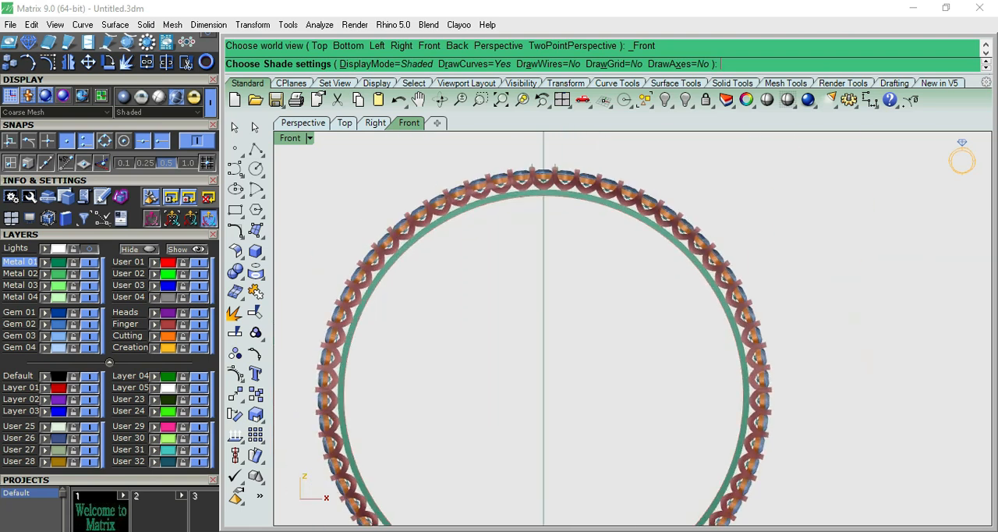
- Examine the gem row of the shaded bangle from above and then in perspective
{"action": "key", "text": "ctrl+F1"}
{"action": "scroll", "coordinate": [630, 301], "scroll_direction": "up", "scroll_amount": 6}
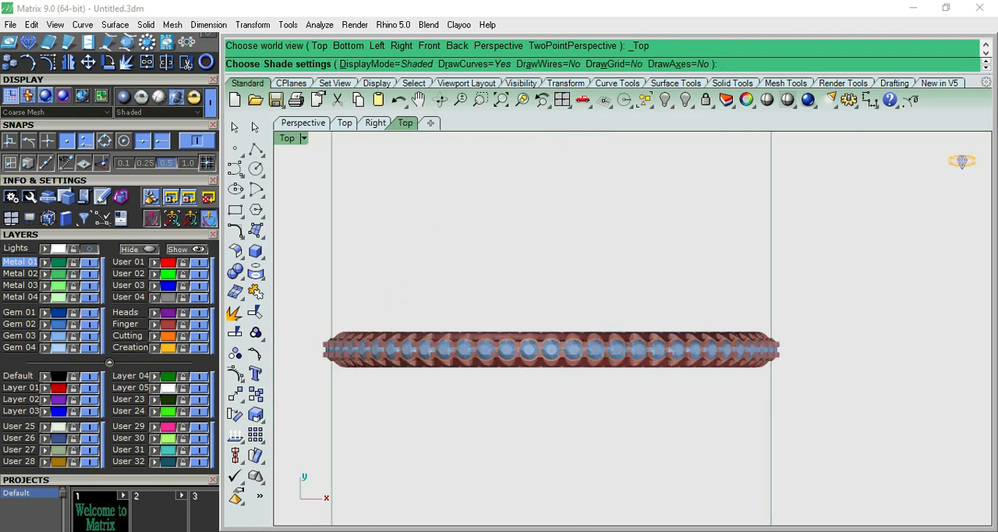
{"action": "right_click_drag", "start_coordinate": [547, 338], "coordinate": [582, 307]}
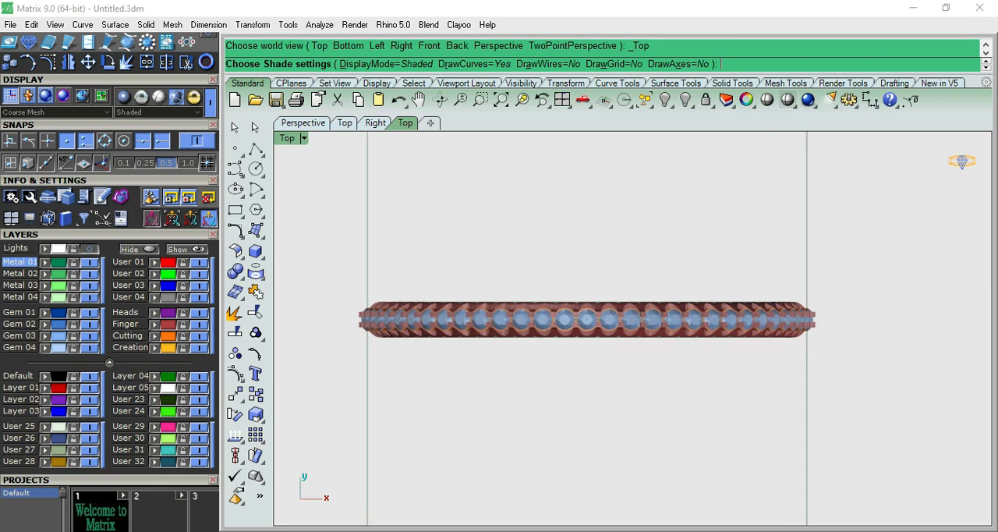
{"action": "scroll", "coordinate": [582, 307], "scroll_direction": "up", "scroll_amount": 6}
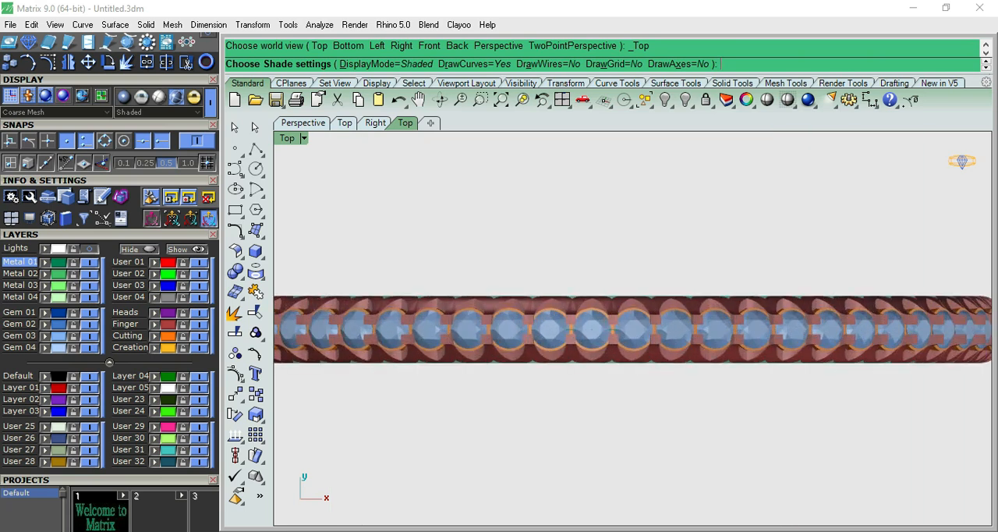
{"action": "scroll", "coordinate": [544, 170], "scroll_direction": "down", "scroll_amount": 6}
{"action": "right_click_drag", "start_coordinate": [544, 170], "coordinate": [554, 213]}
{"action": "key", "text": "Escape"}
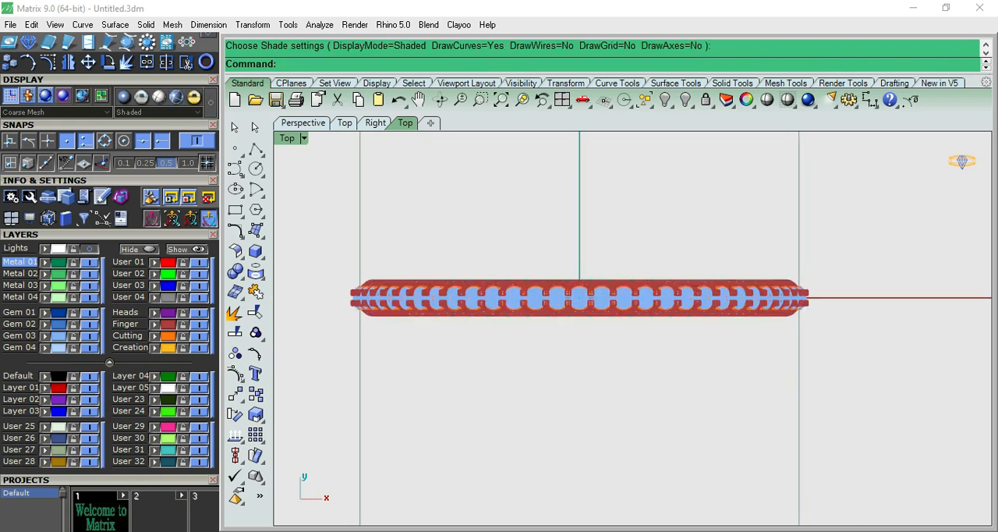
{"action": "left_click", "coordinate": [746, 100]}
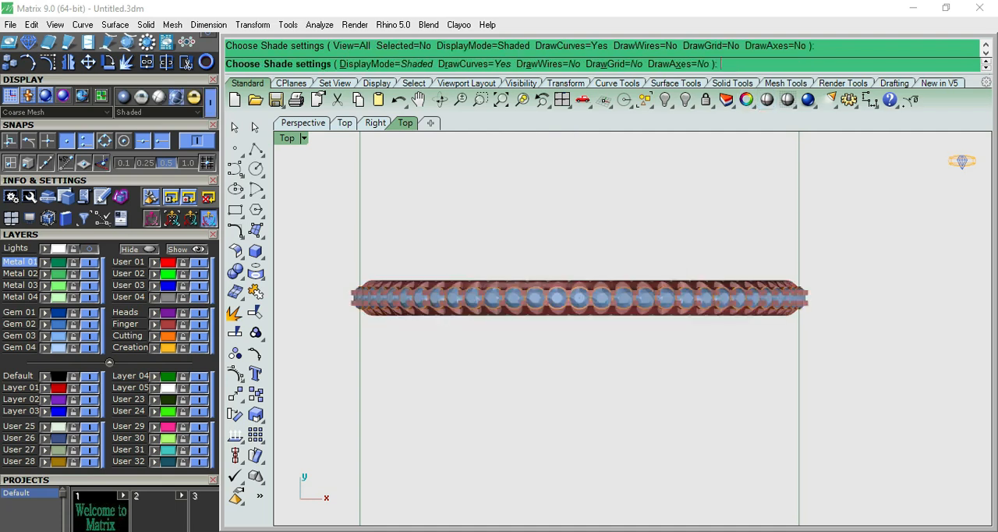
{"action": "scroll", "coordinate": [648, 314], "scroll_direction": "up", "scroll_amount": 8}
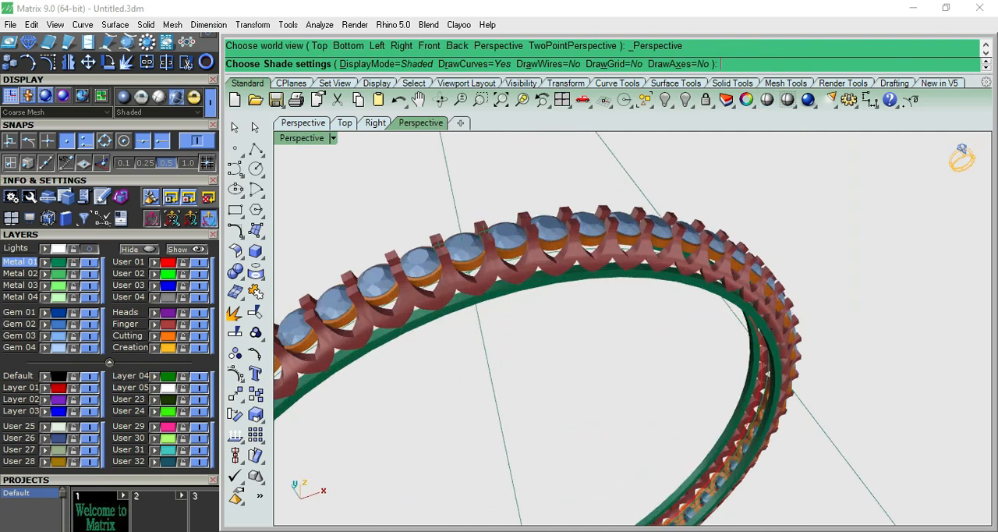